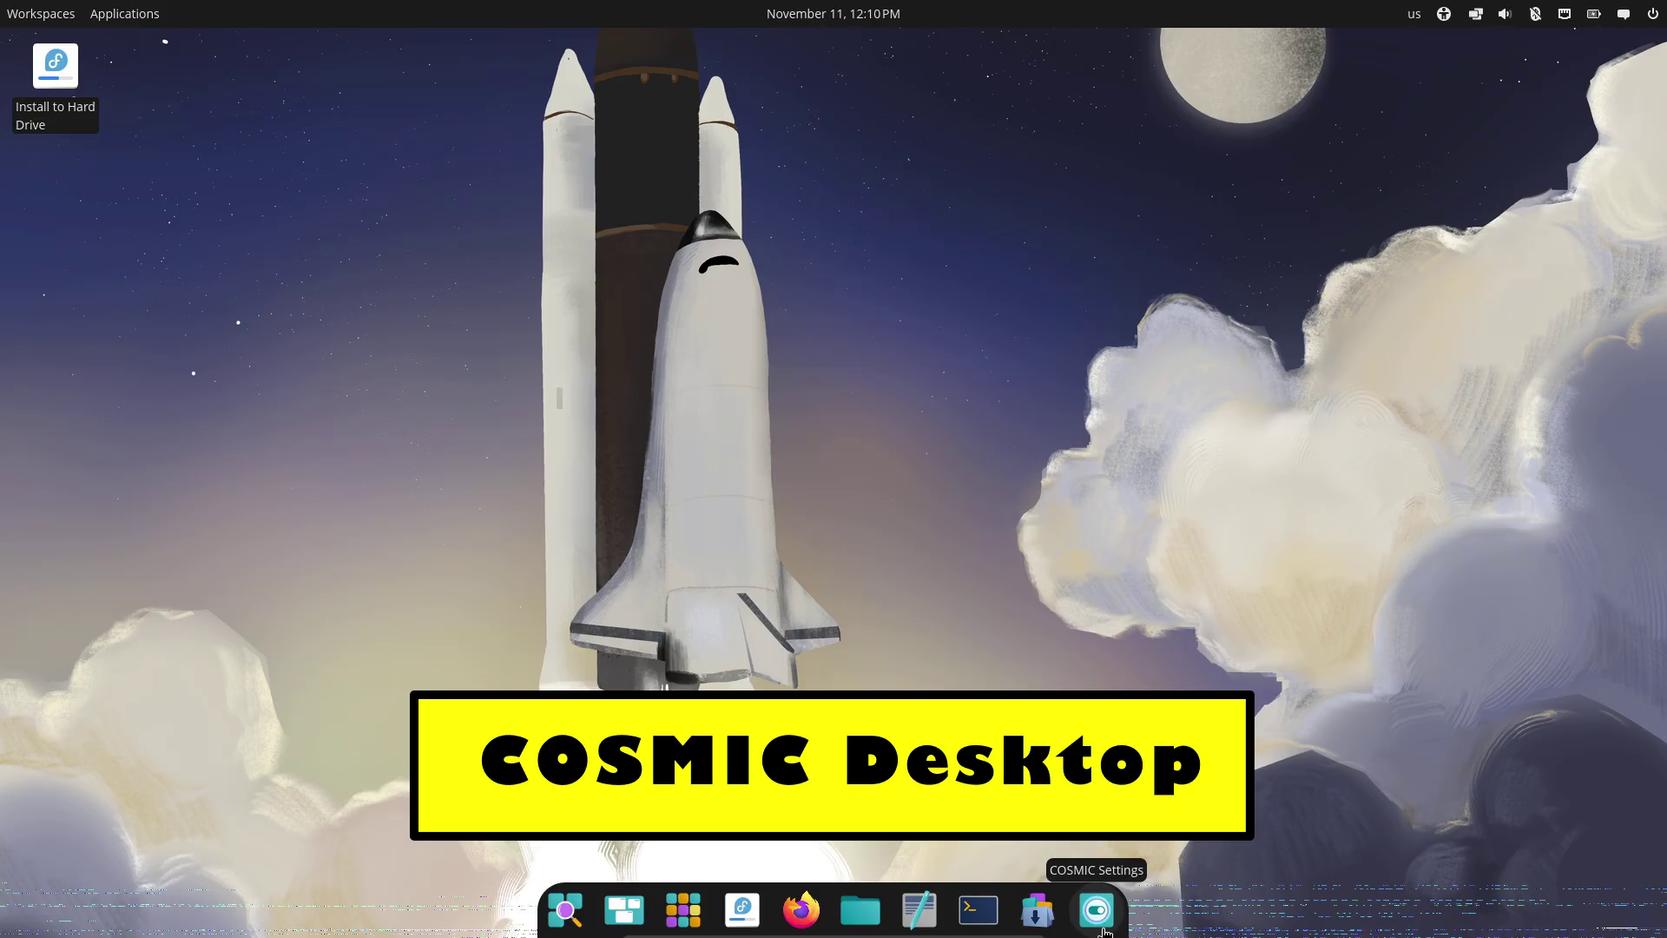
Launch COSMIC Settings, view the System & Accounts About page, and maximize the window
left_click(1096, 911)
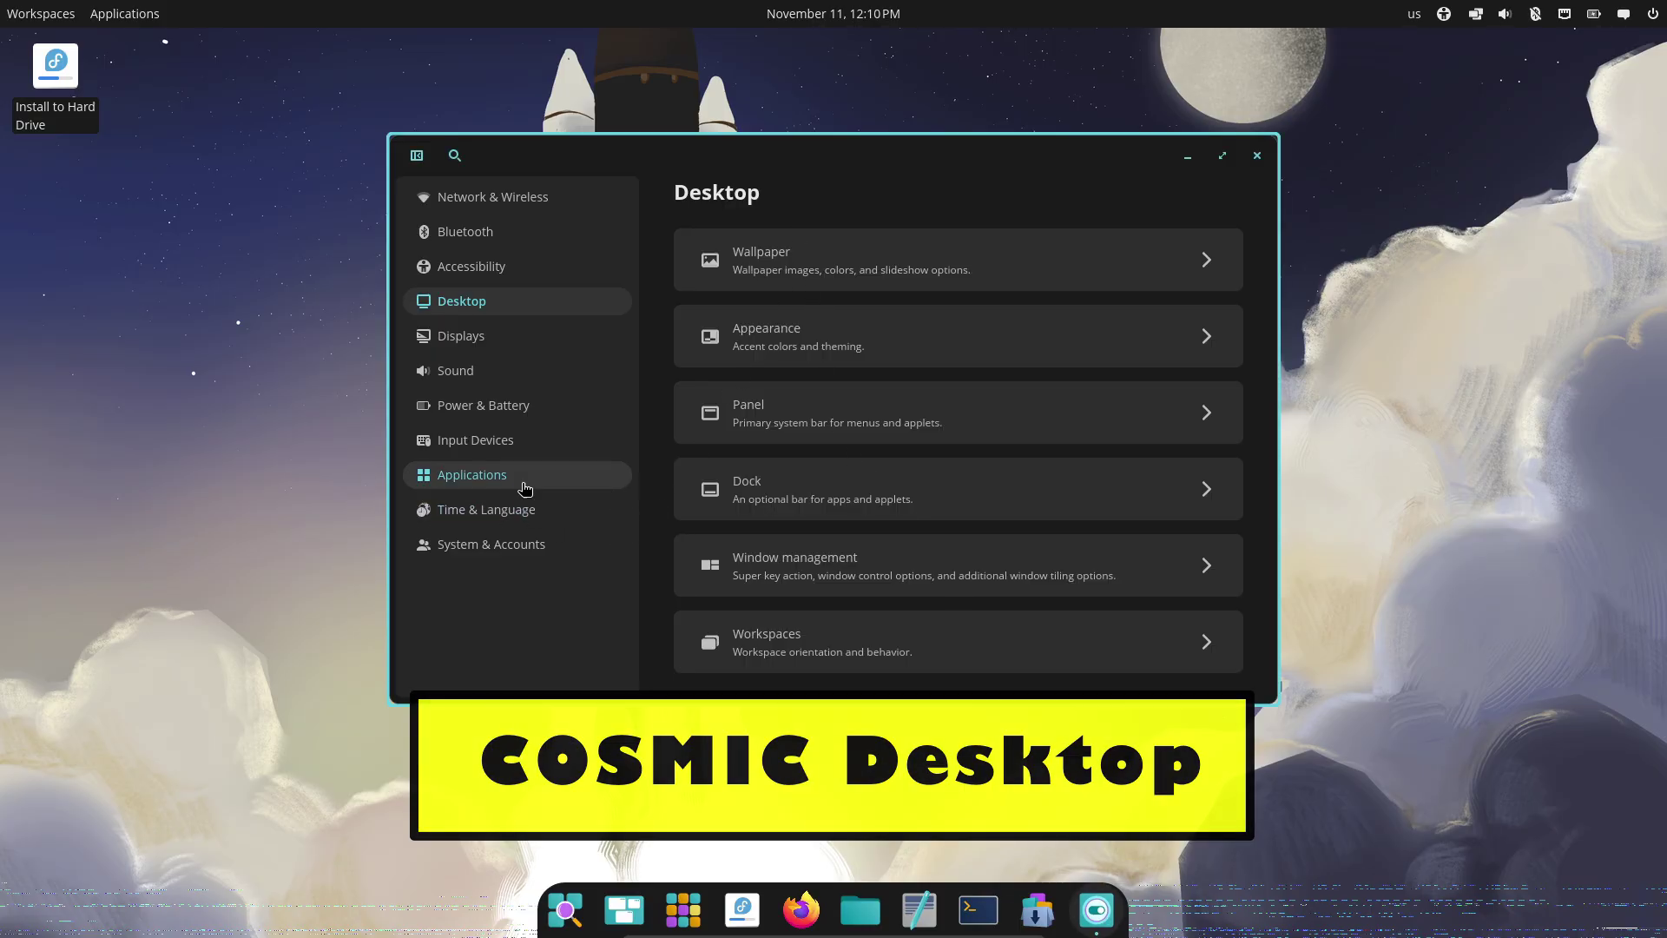
left_click(478, 552)
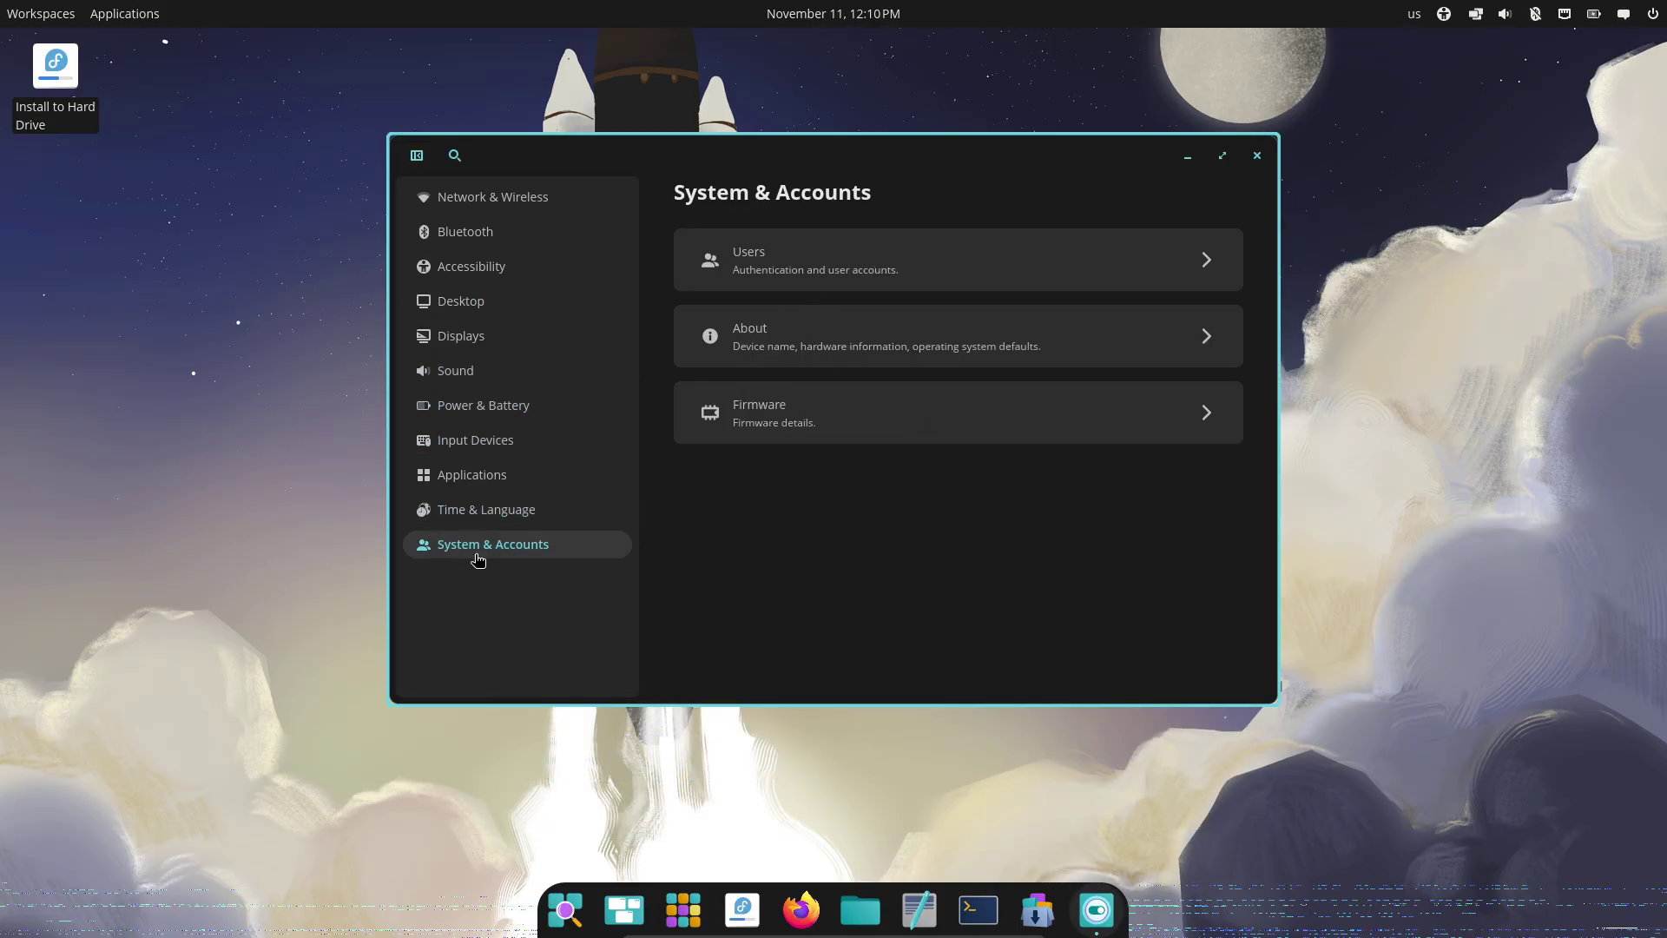
left_click(787, 356)
left_click(1221, 155)
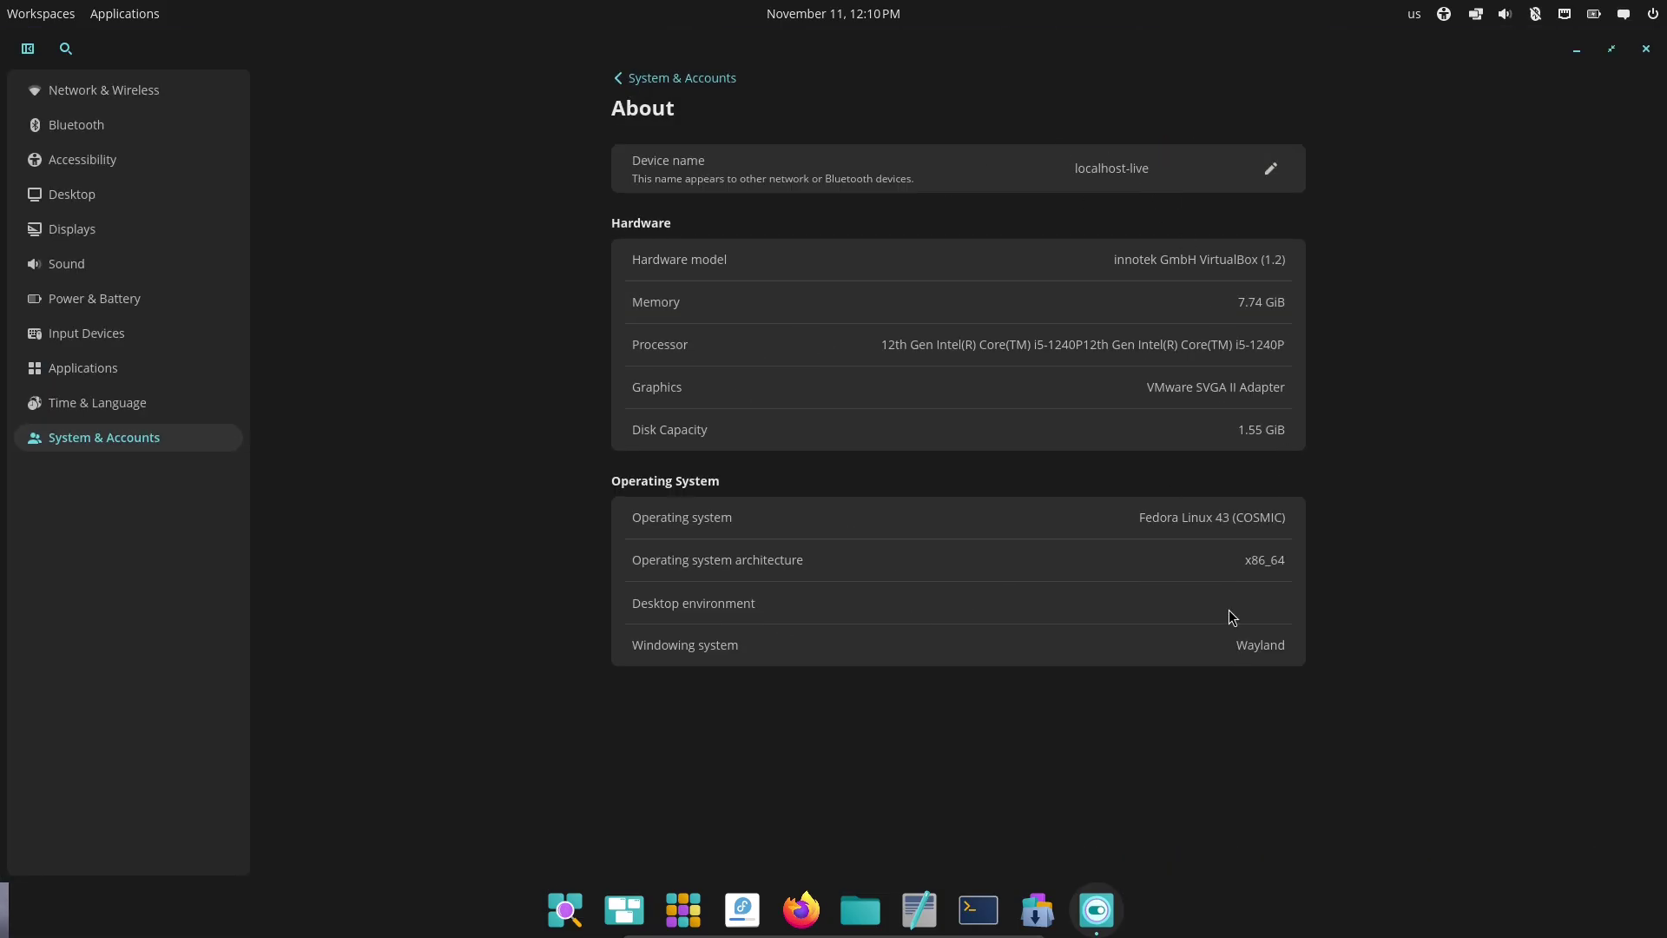
Browse the Network, Bluetooth, Accessibility, Desktop, Displays and Sound settings pages
left_click(154, 91)
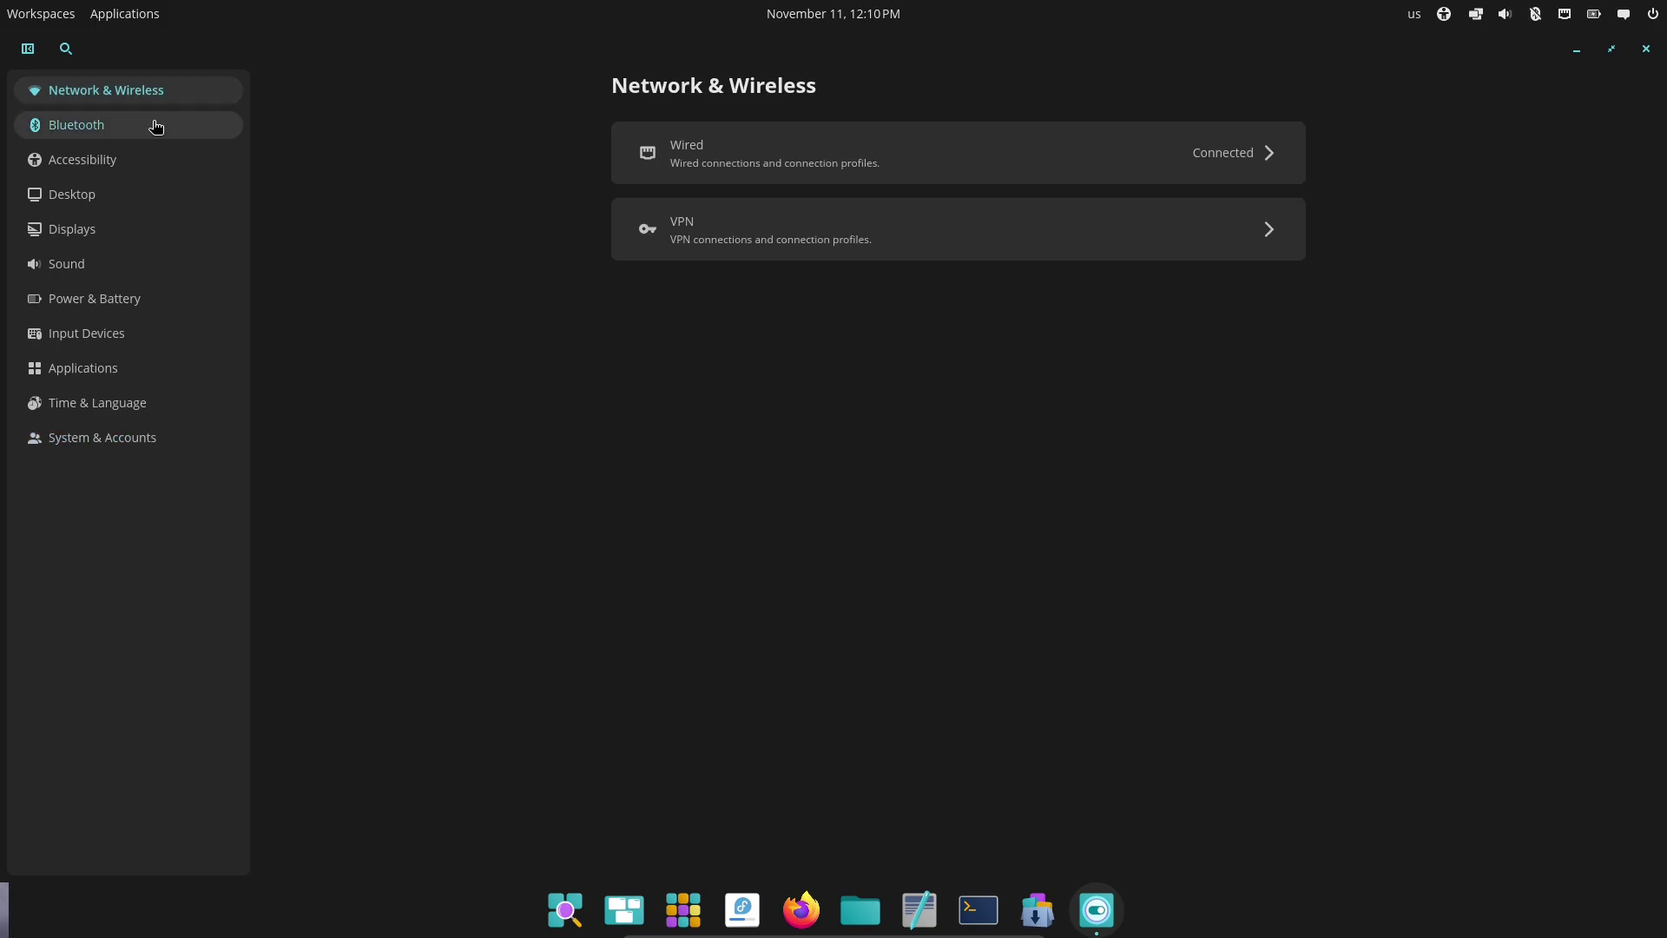
left_click(156, 126)
left_click(157, 159)
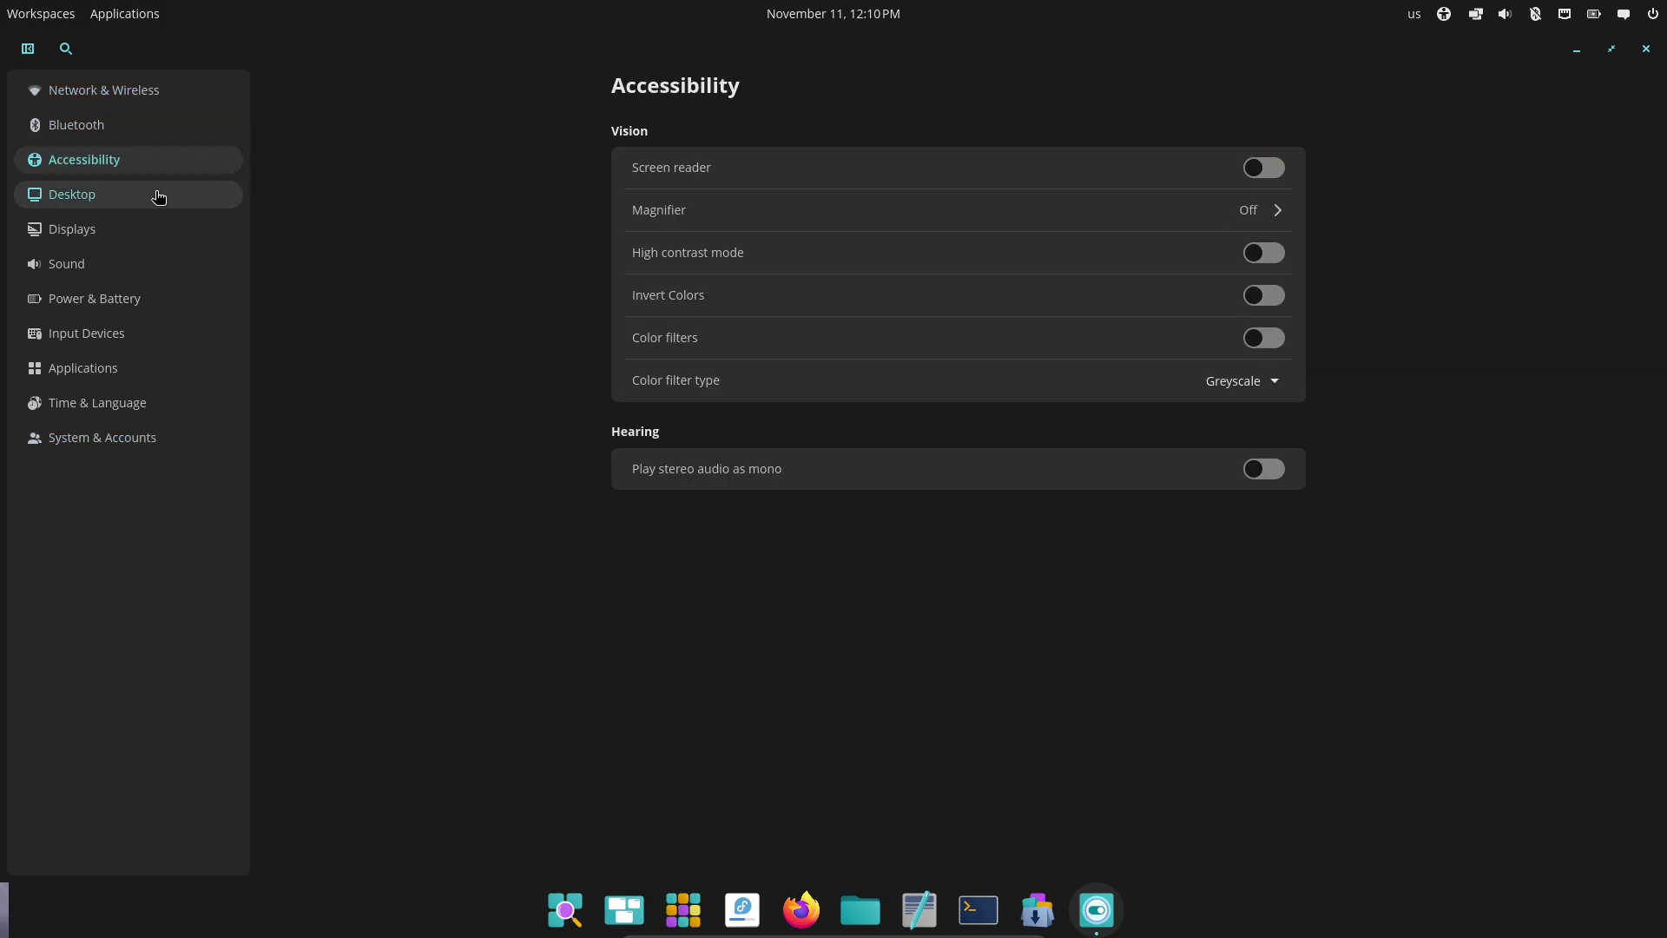
left_click(158, 195)
left_click(158, 228)
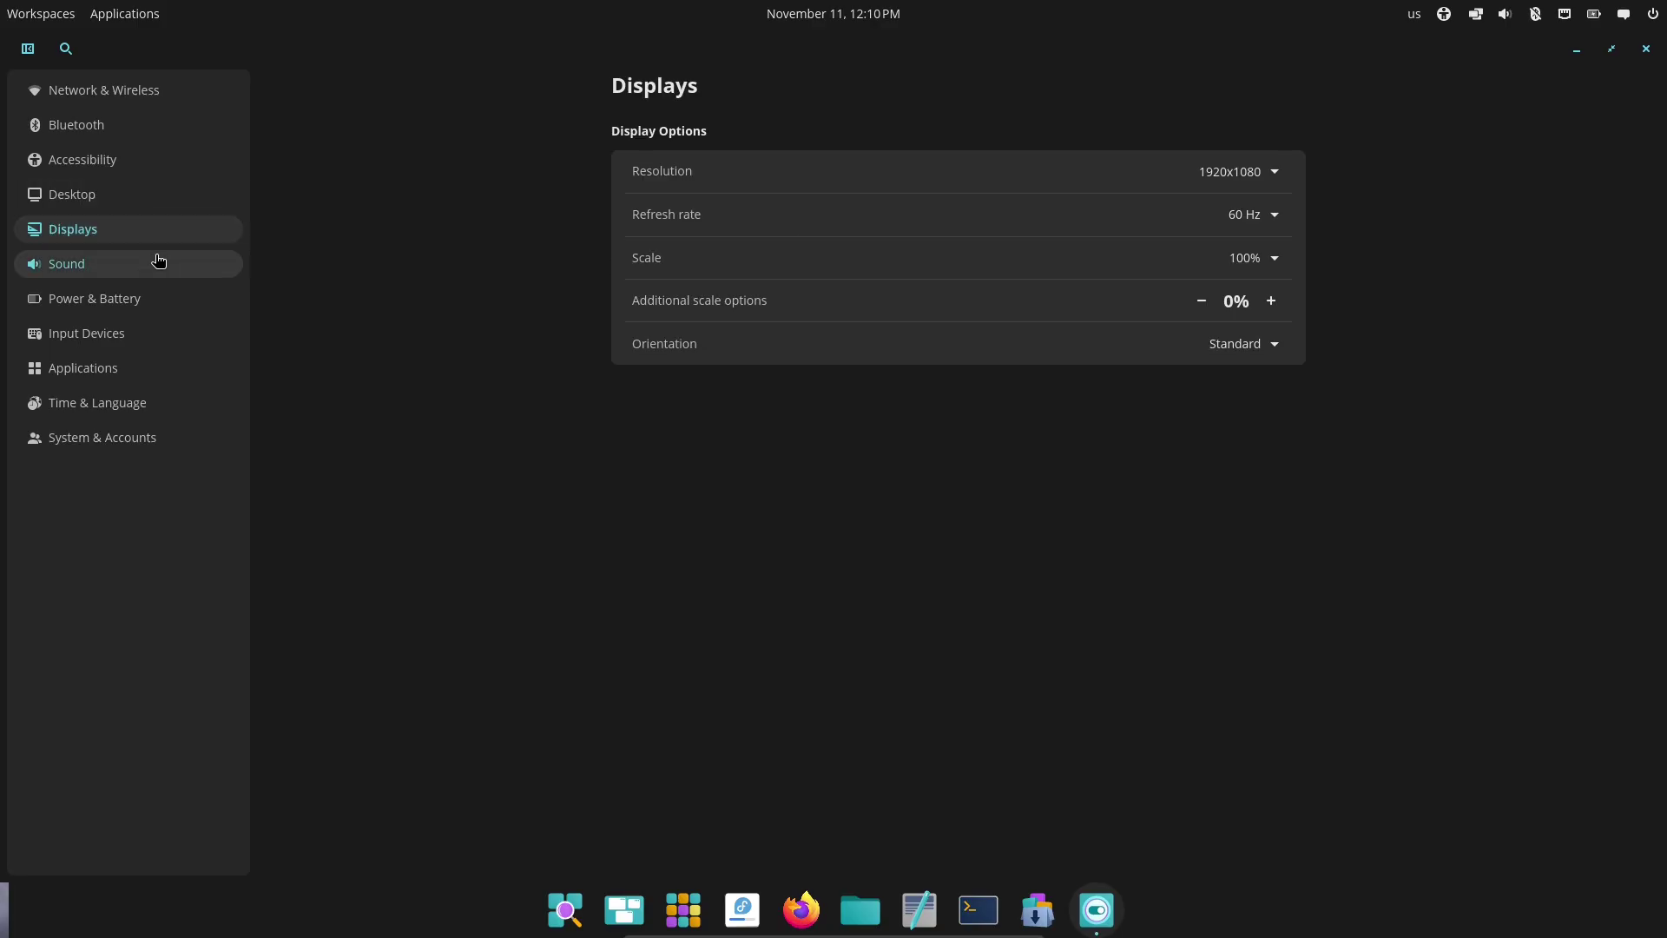
left_click(158, 263)
Set Power & Battery to High performance, then look at Input Devices, Applications and Time & Language
left_click(150, 306)
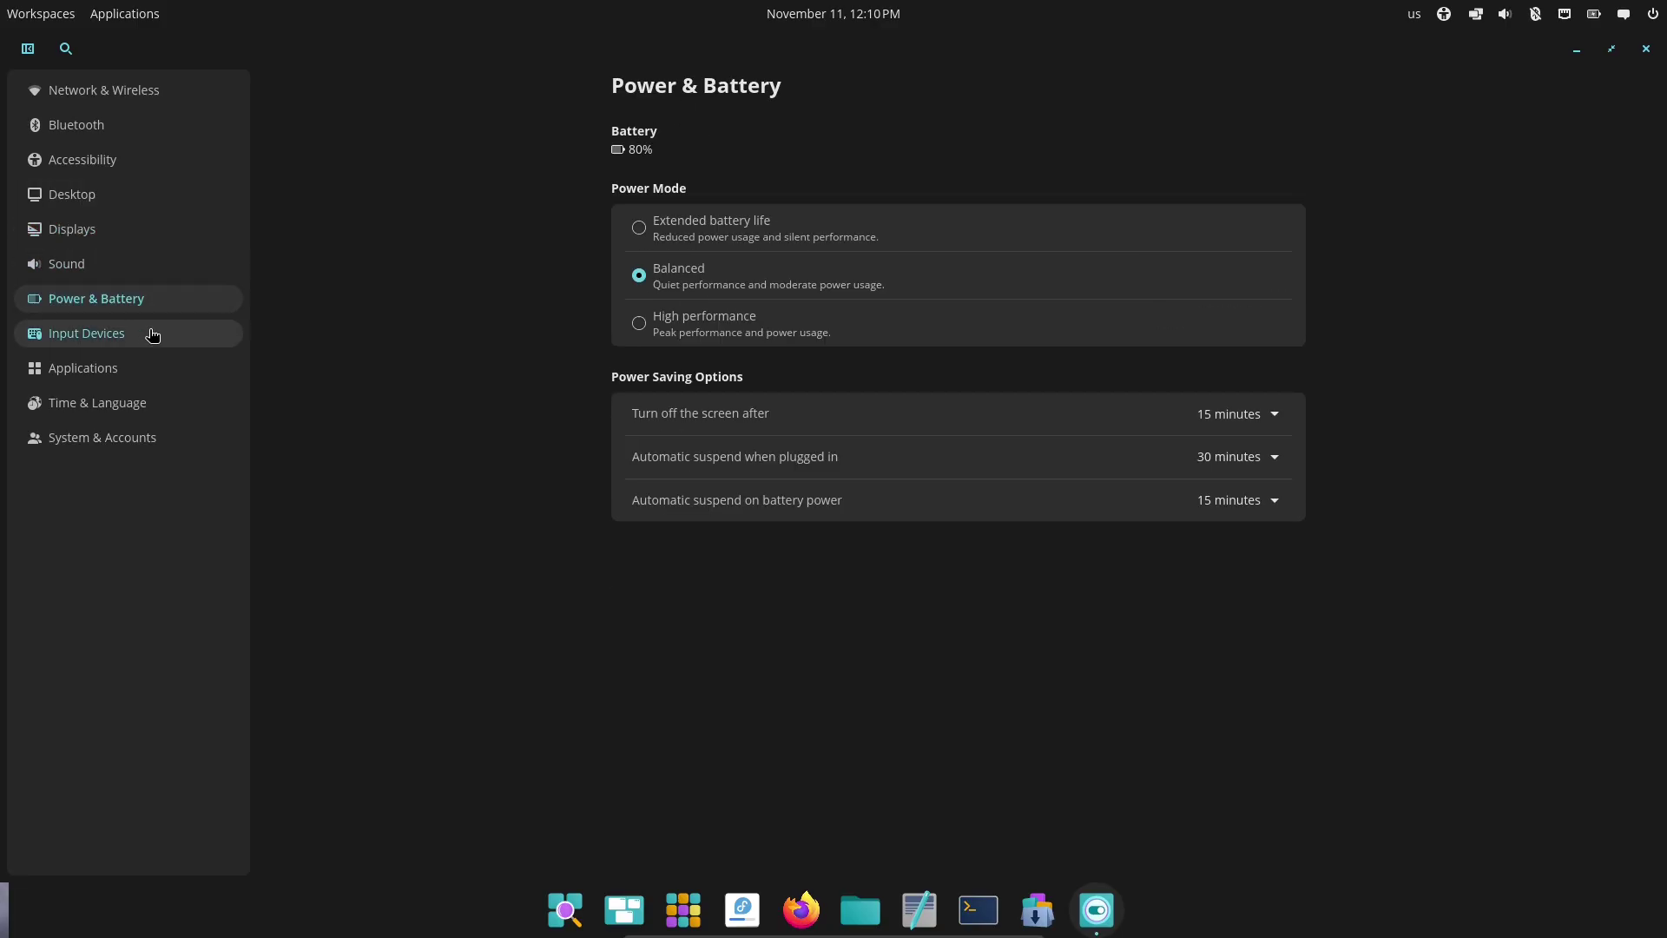
left_click(640, 324)
left_click(172, 344)
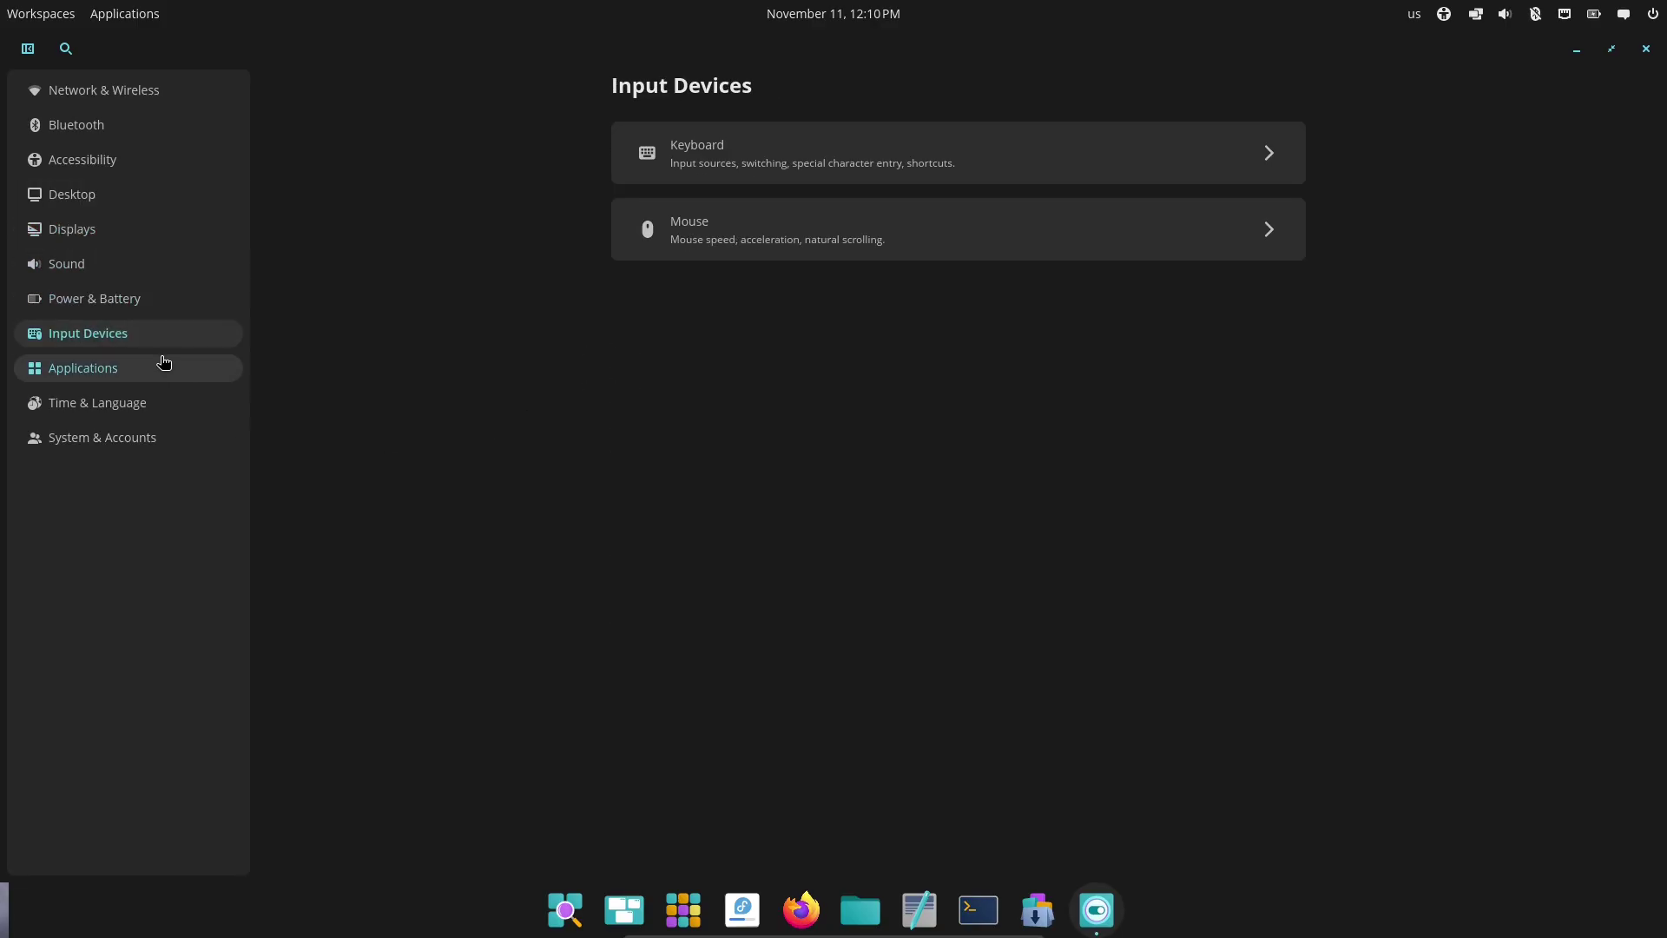
left_click(161, 368)
left_click(165, 405)
left_click(164, 371)
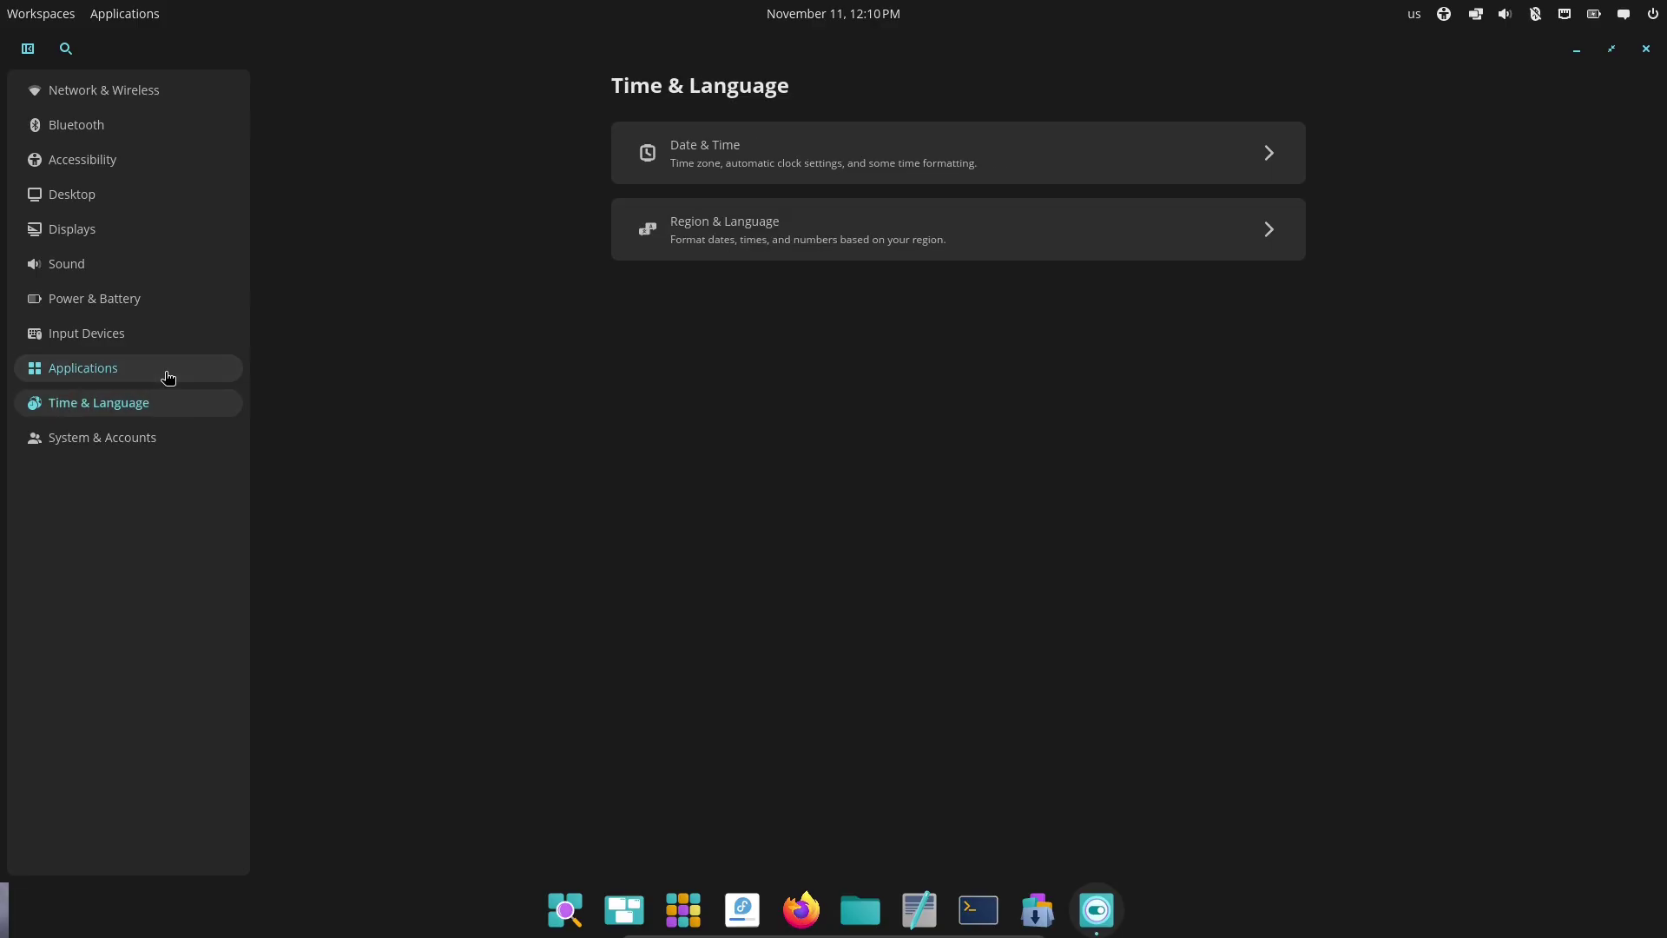
Close Settings and browse the App Library's Office, System and Utilities groups
left_click(1645, 48)
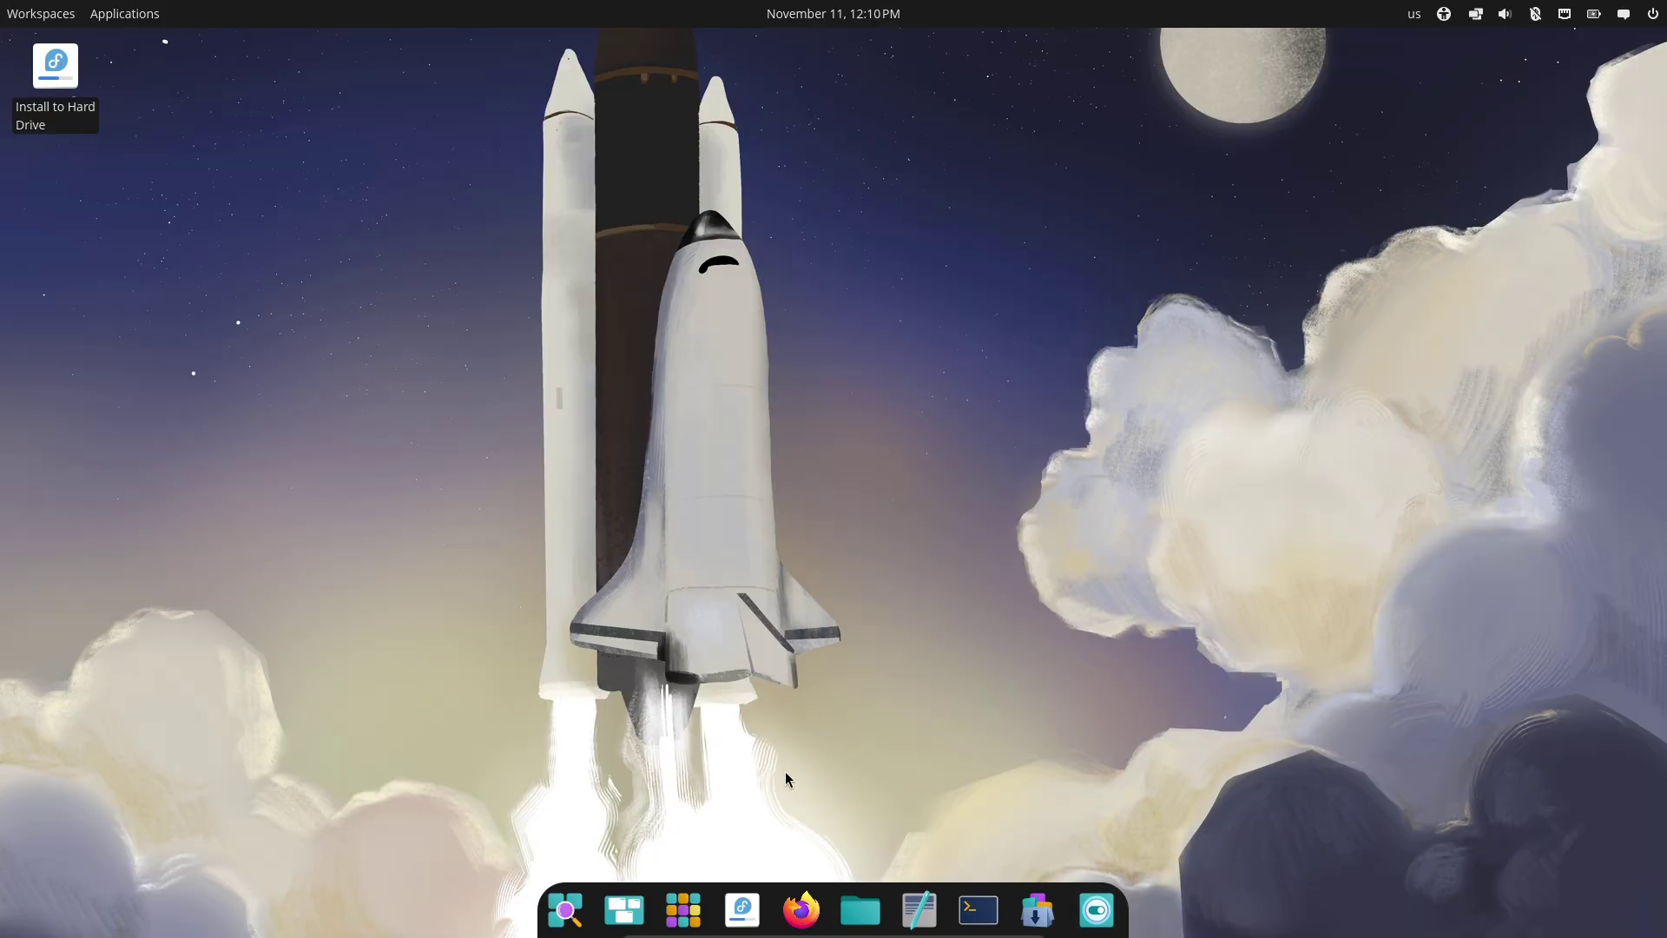
left_click(683, 909)
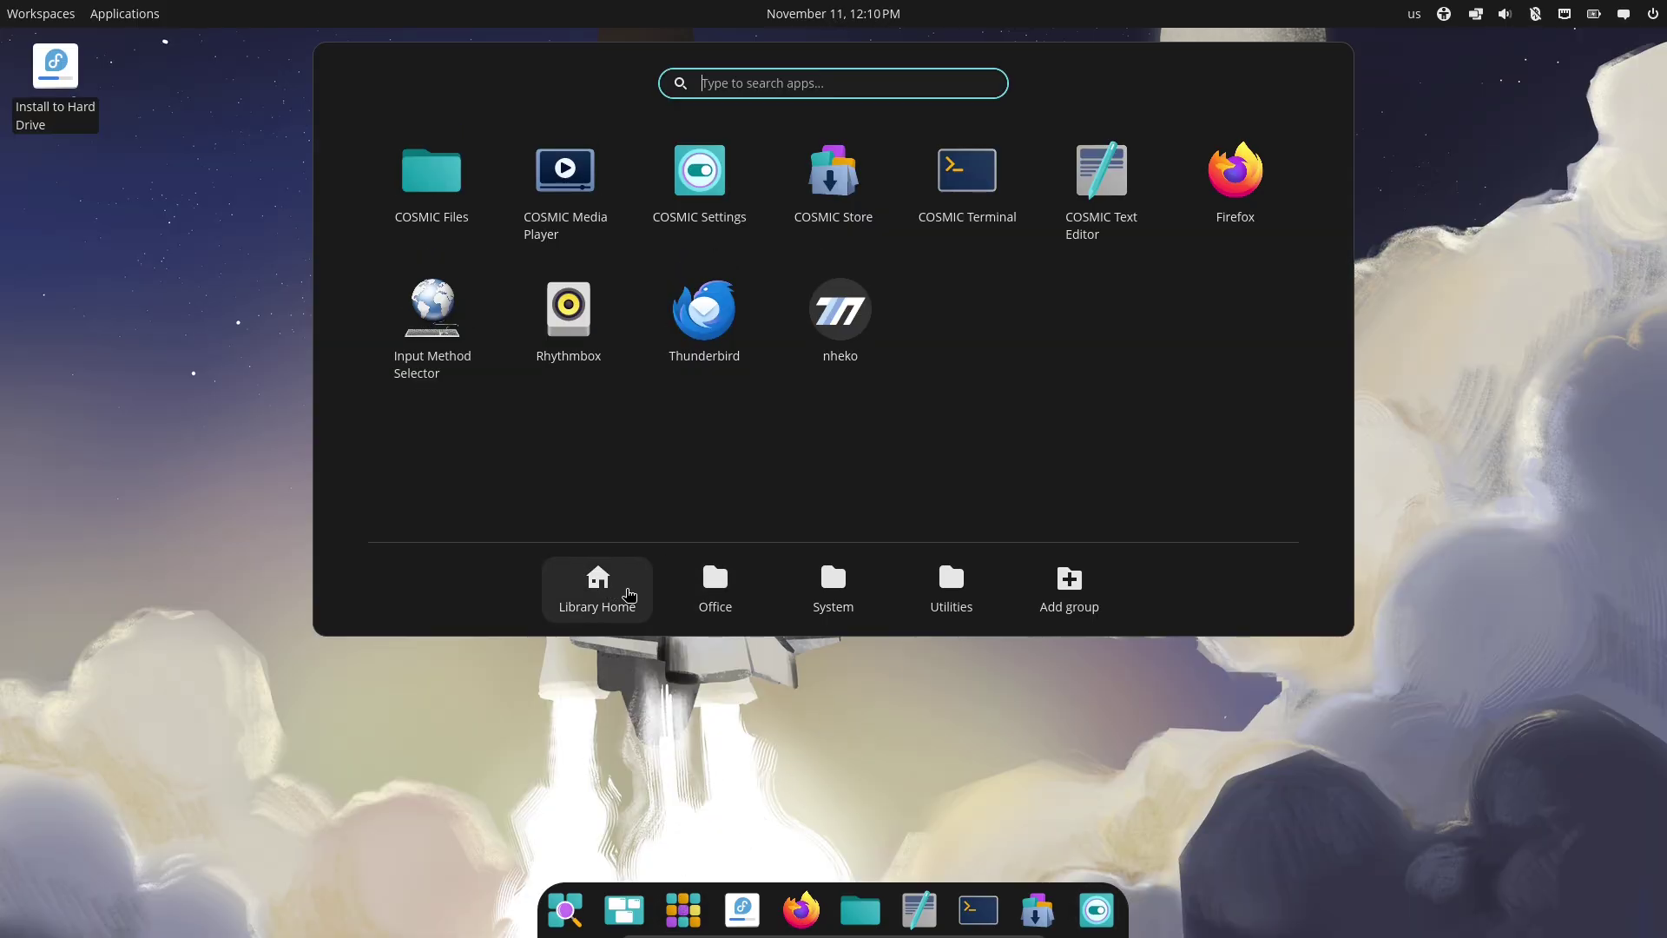
left_click(684, 599)
left_click(814, 597)
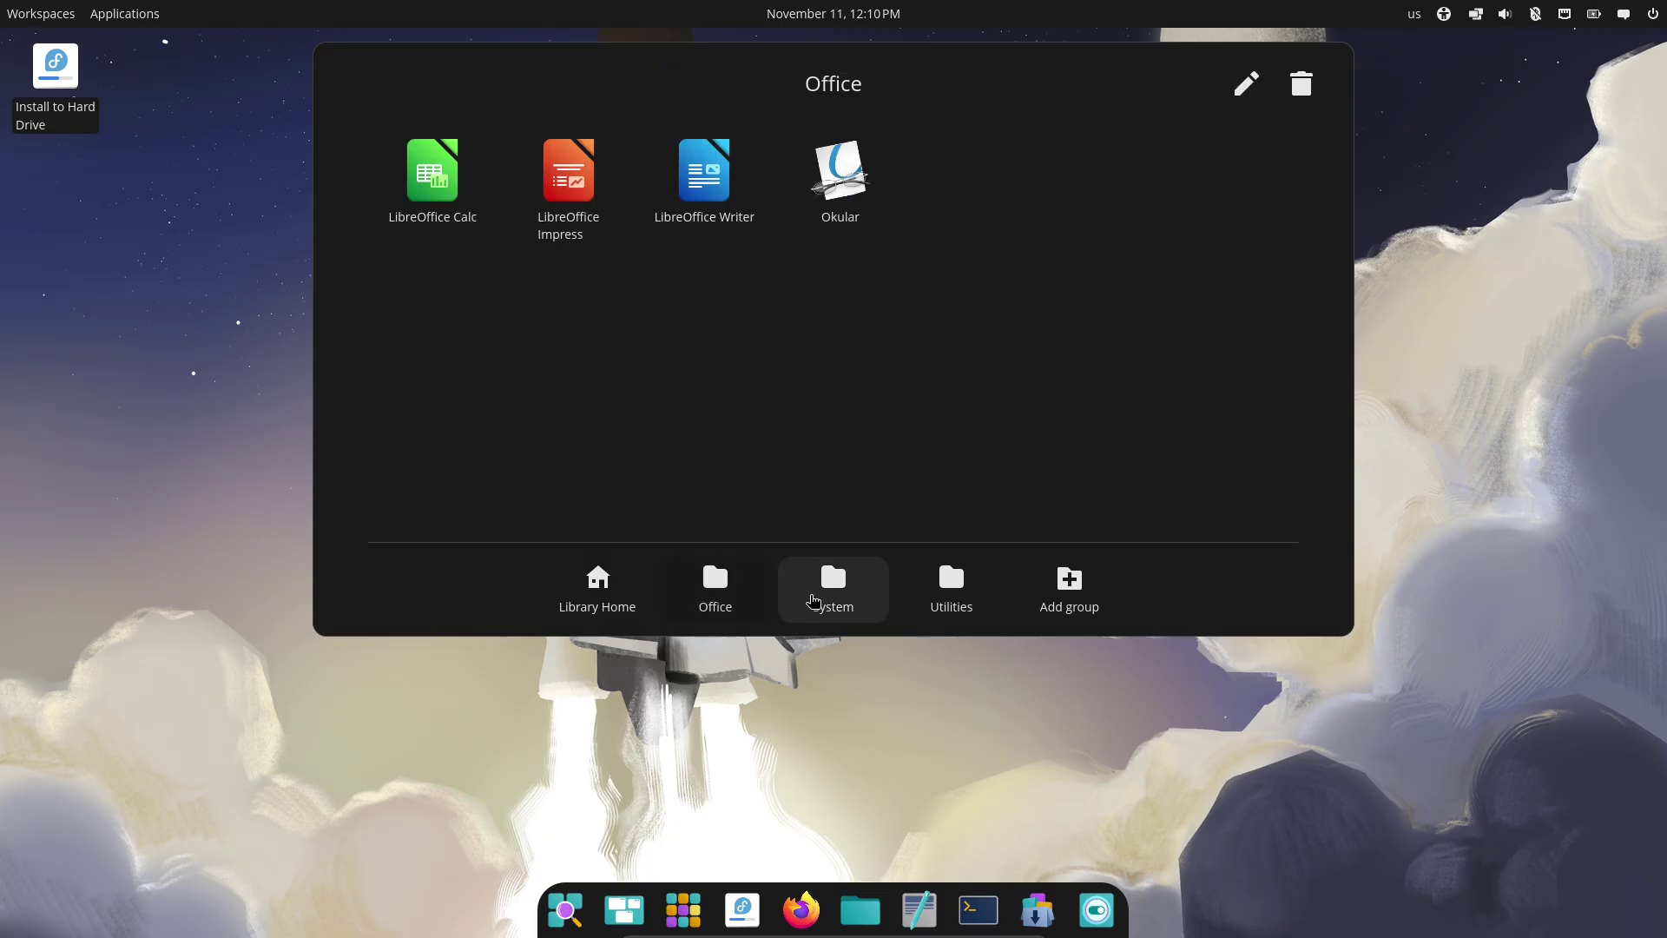
left_click(941, 599)
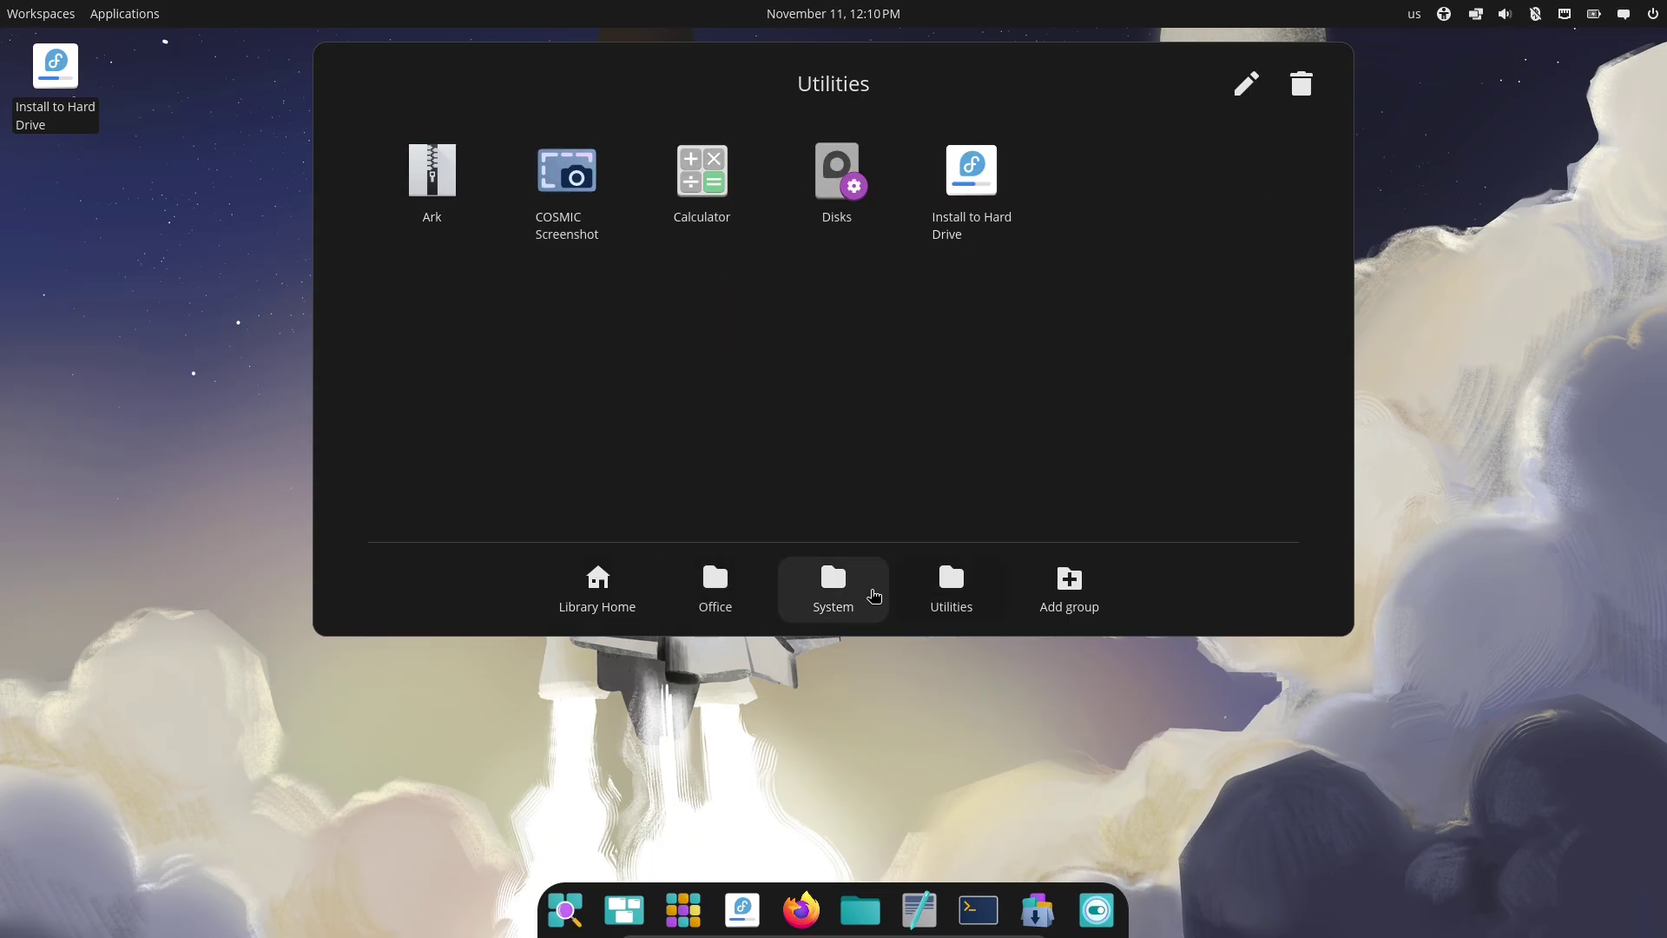
left_click(866, 589)
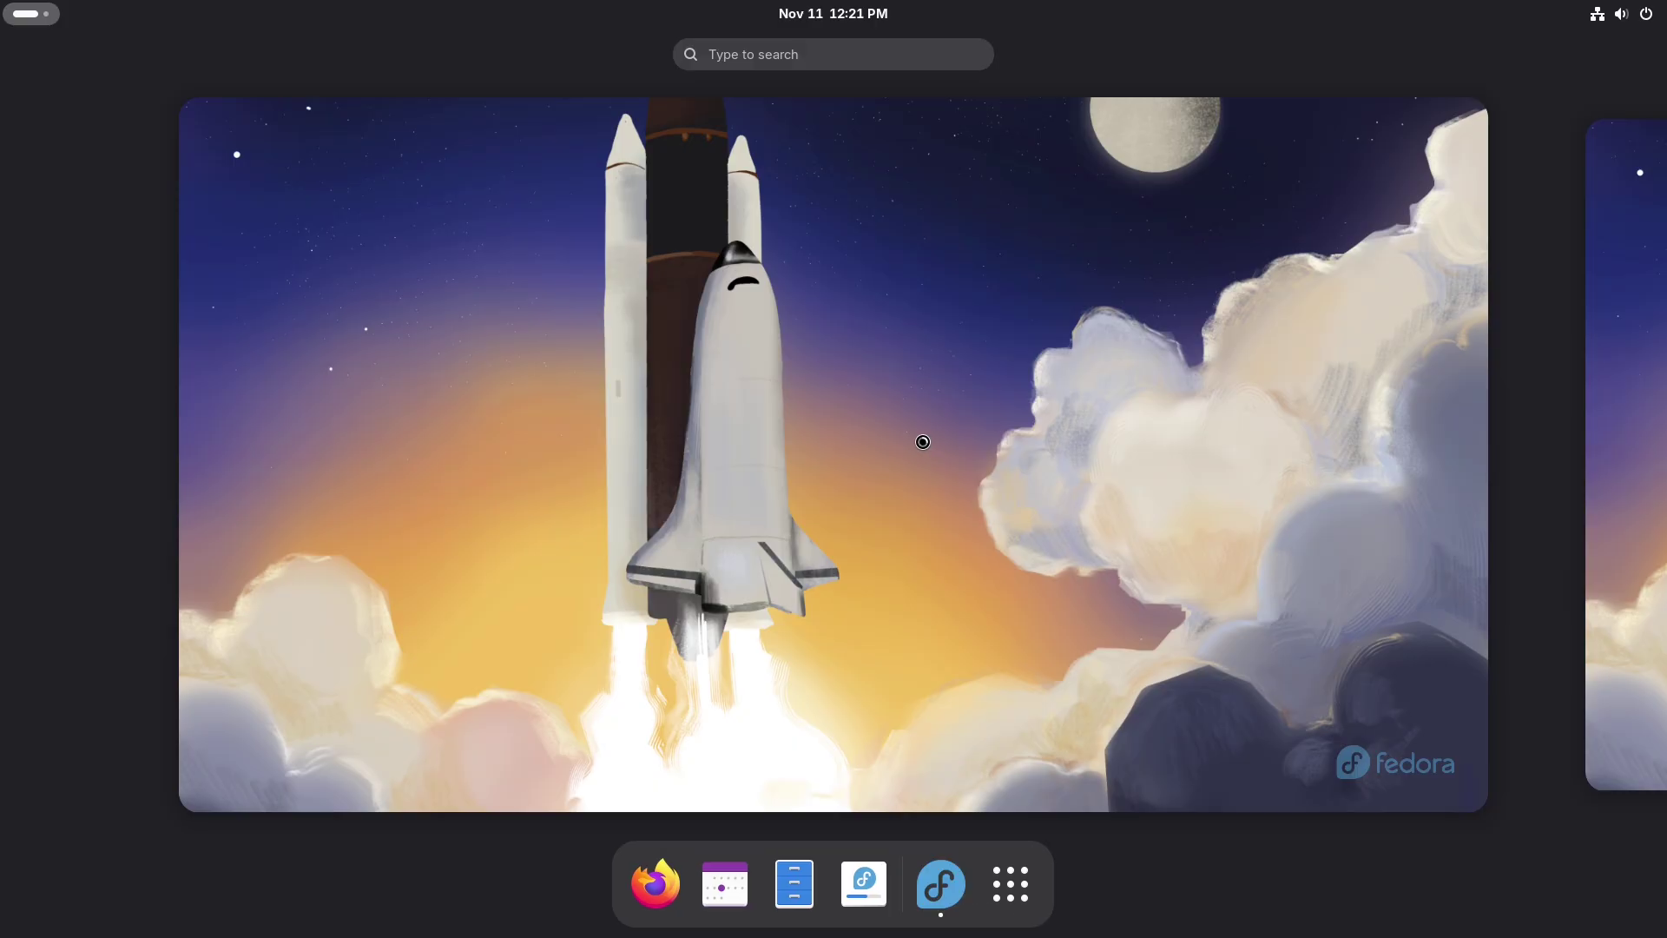
Dismiss the Fedora welcome dialog with Not Now, set Power Mode to Performance, and launch Settings
left_click(1124, 450)
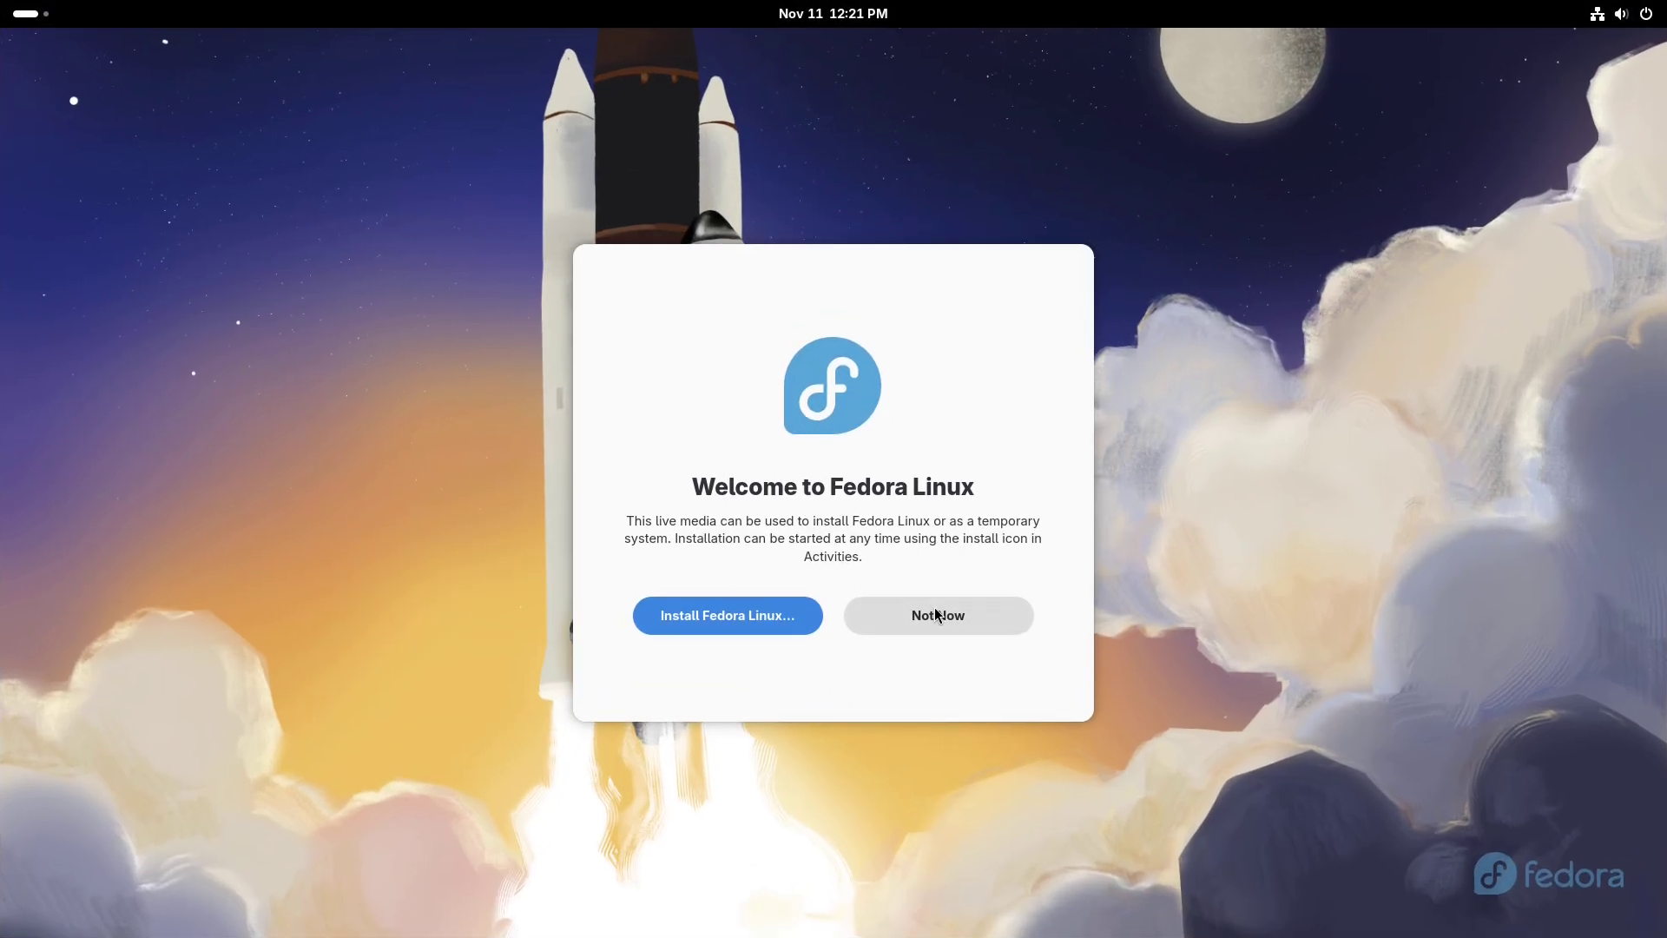
left_click(932, 615)
left_click(1606, 17)
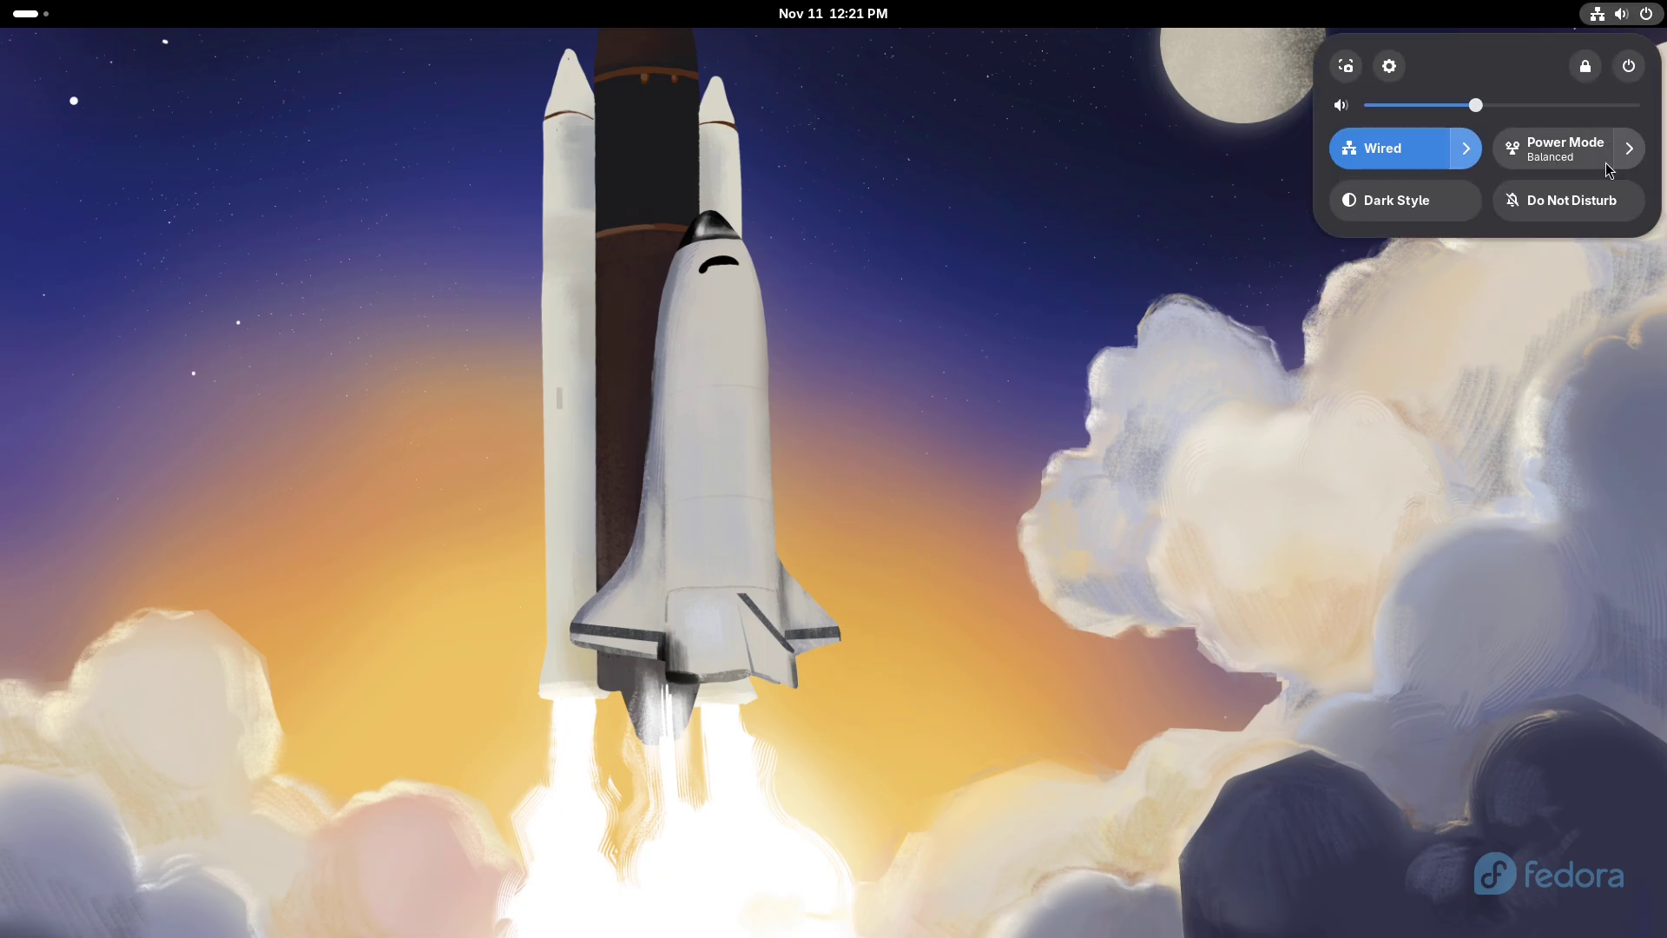
left_click(1626, 152)
left_click(1453, 259)
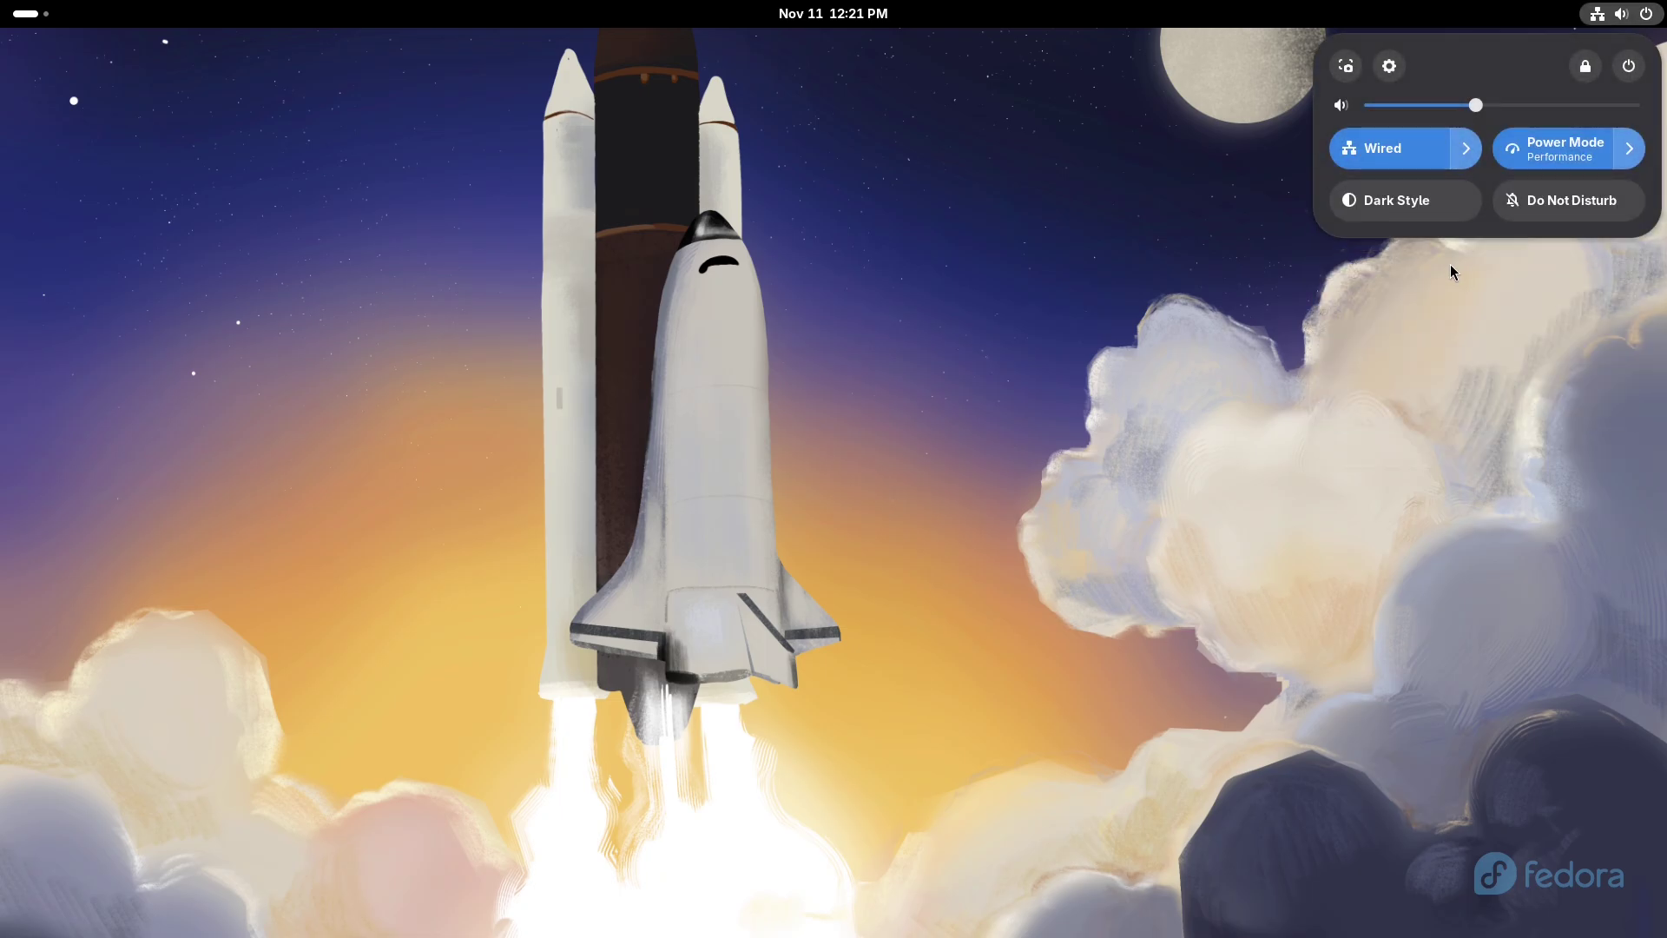
left_click(1388, 66)
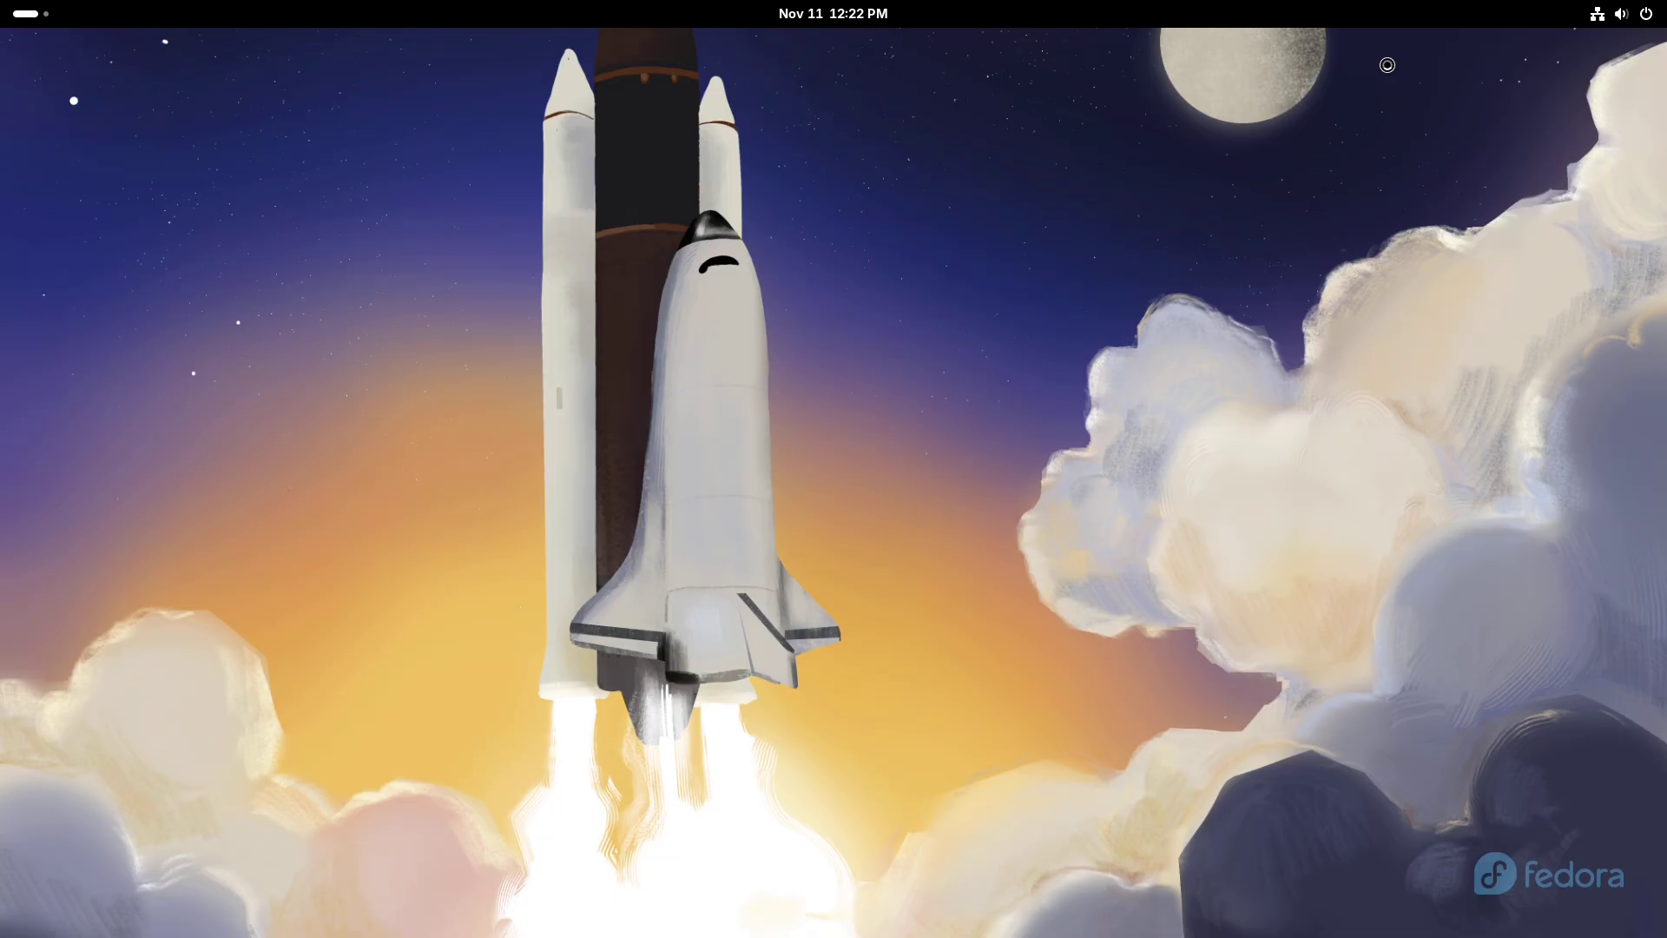
Maximize GNOME Settings and review the full System Details under System > About
double_click(1213, 214)
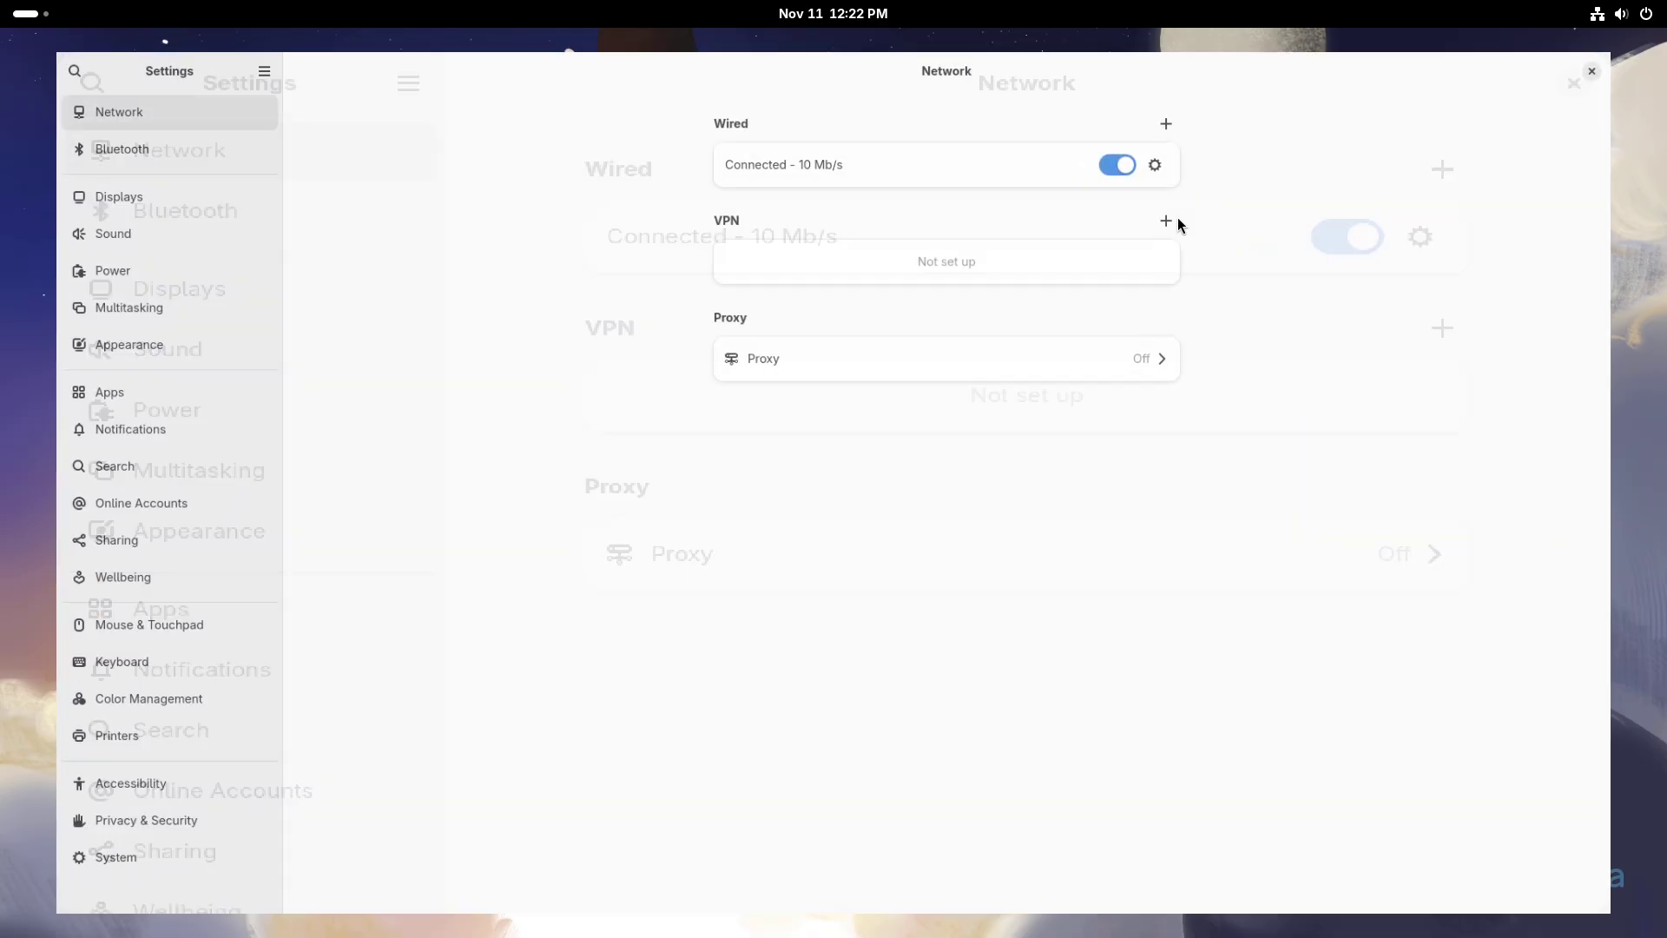
left_click(184, 882)
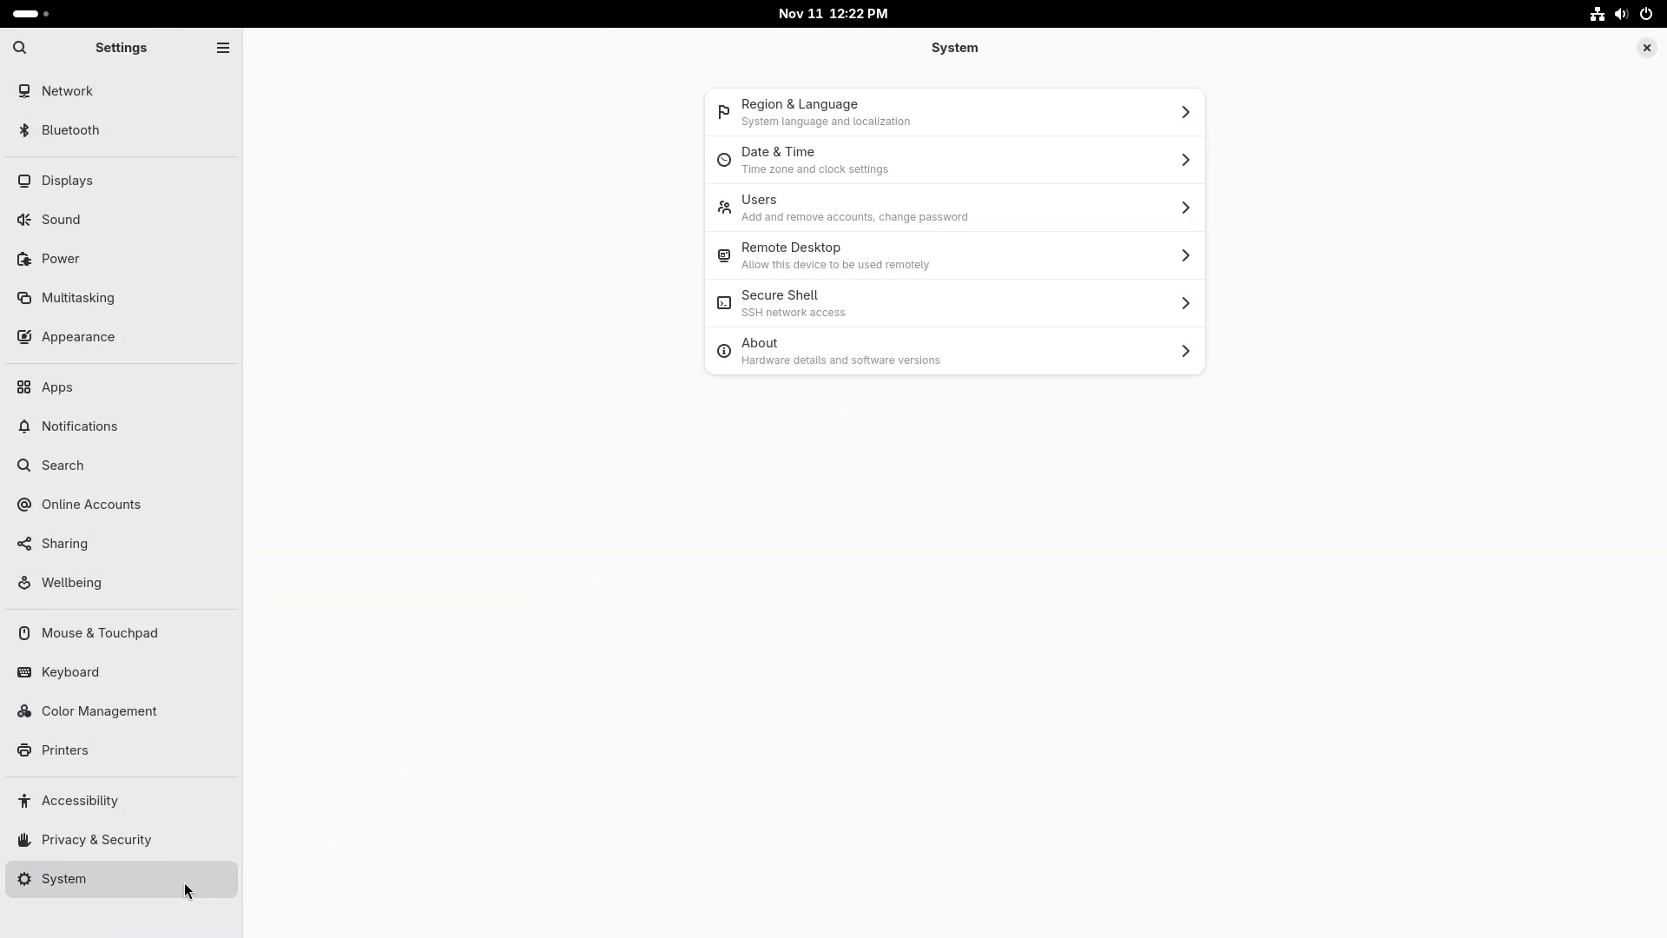
left_click(769, 352)
left_click(820, 575)
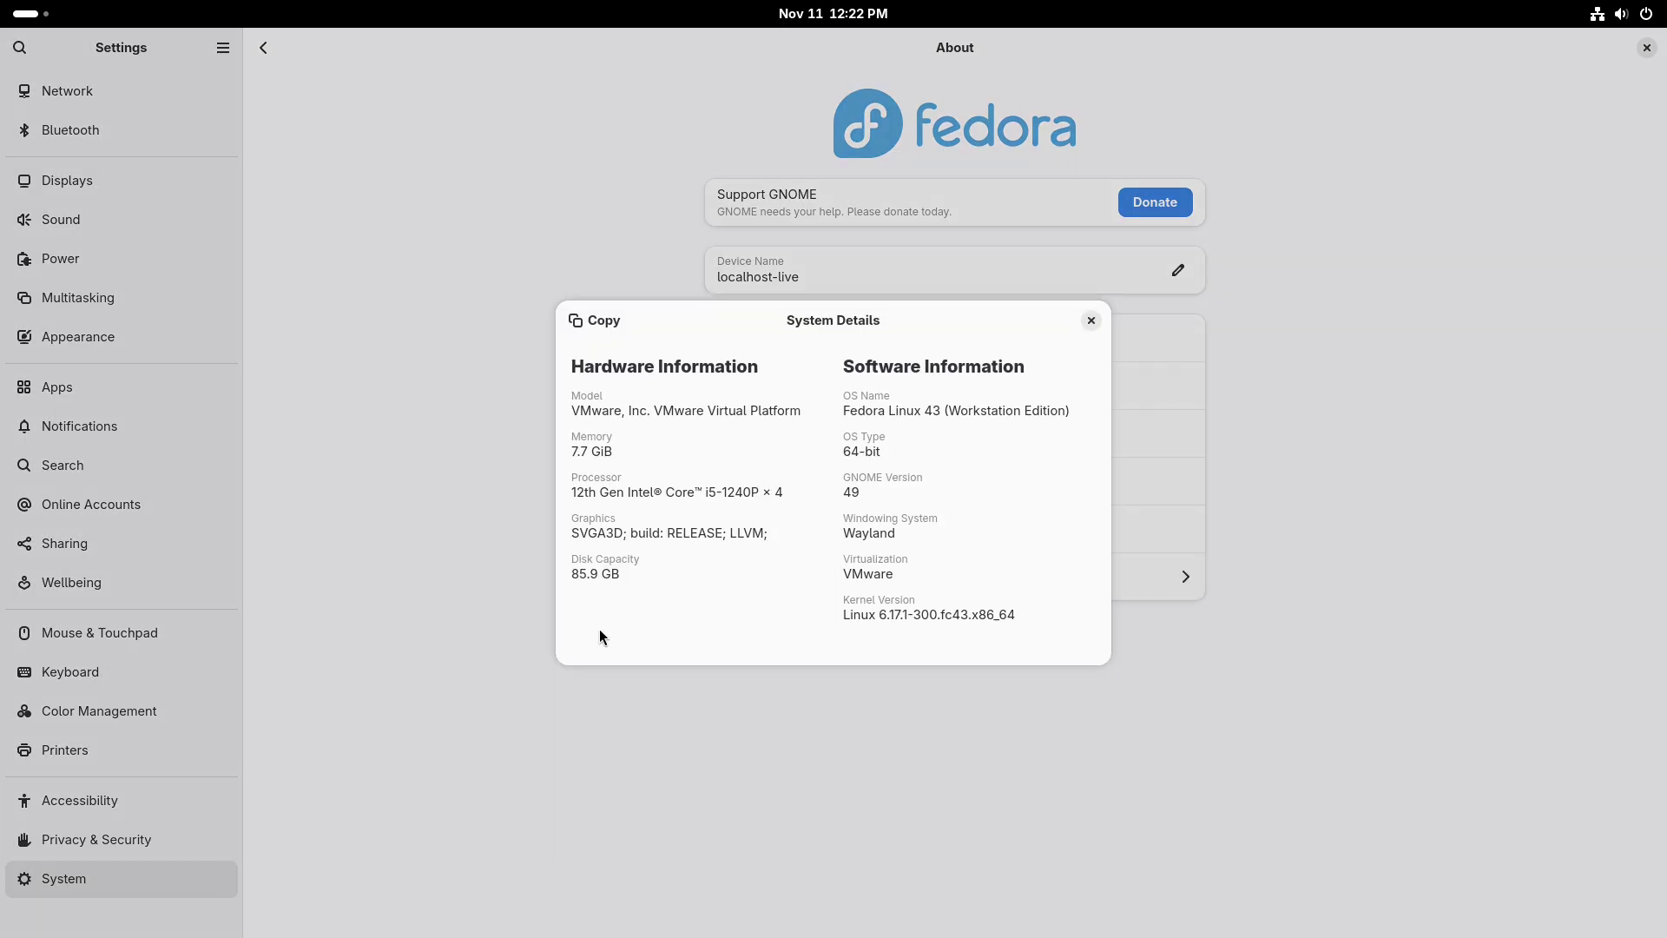
left_click(1090, 321)
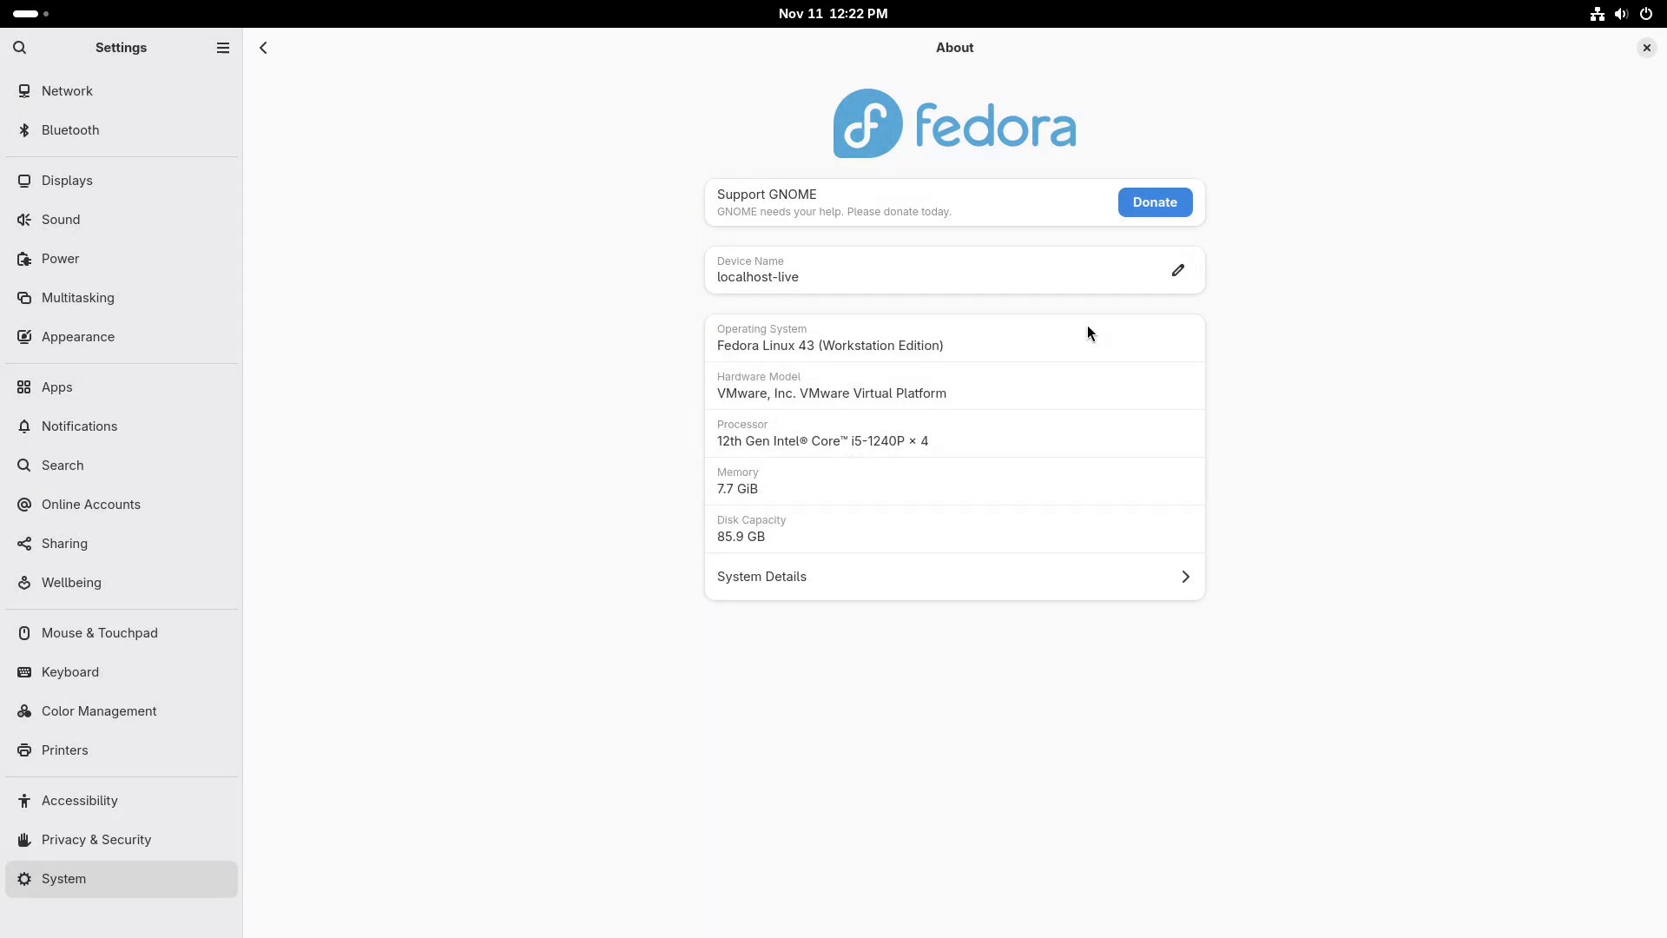
Disable Screen Time recording on the Wellbeing page
left_click(191, 582)
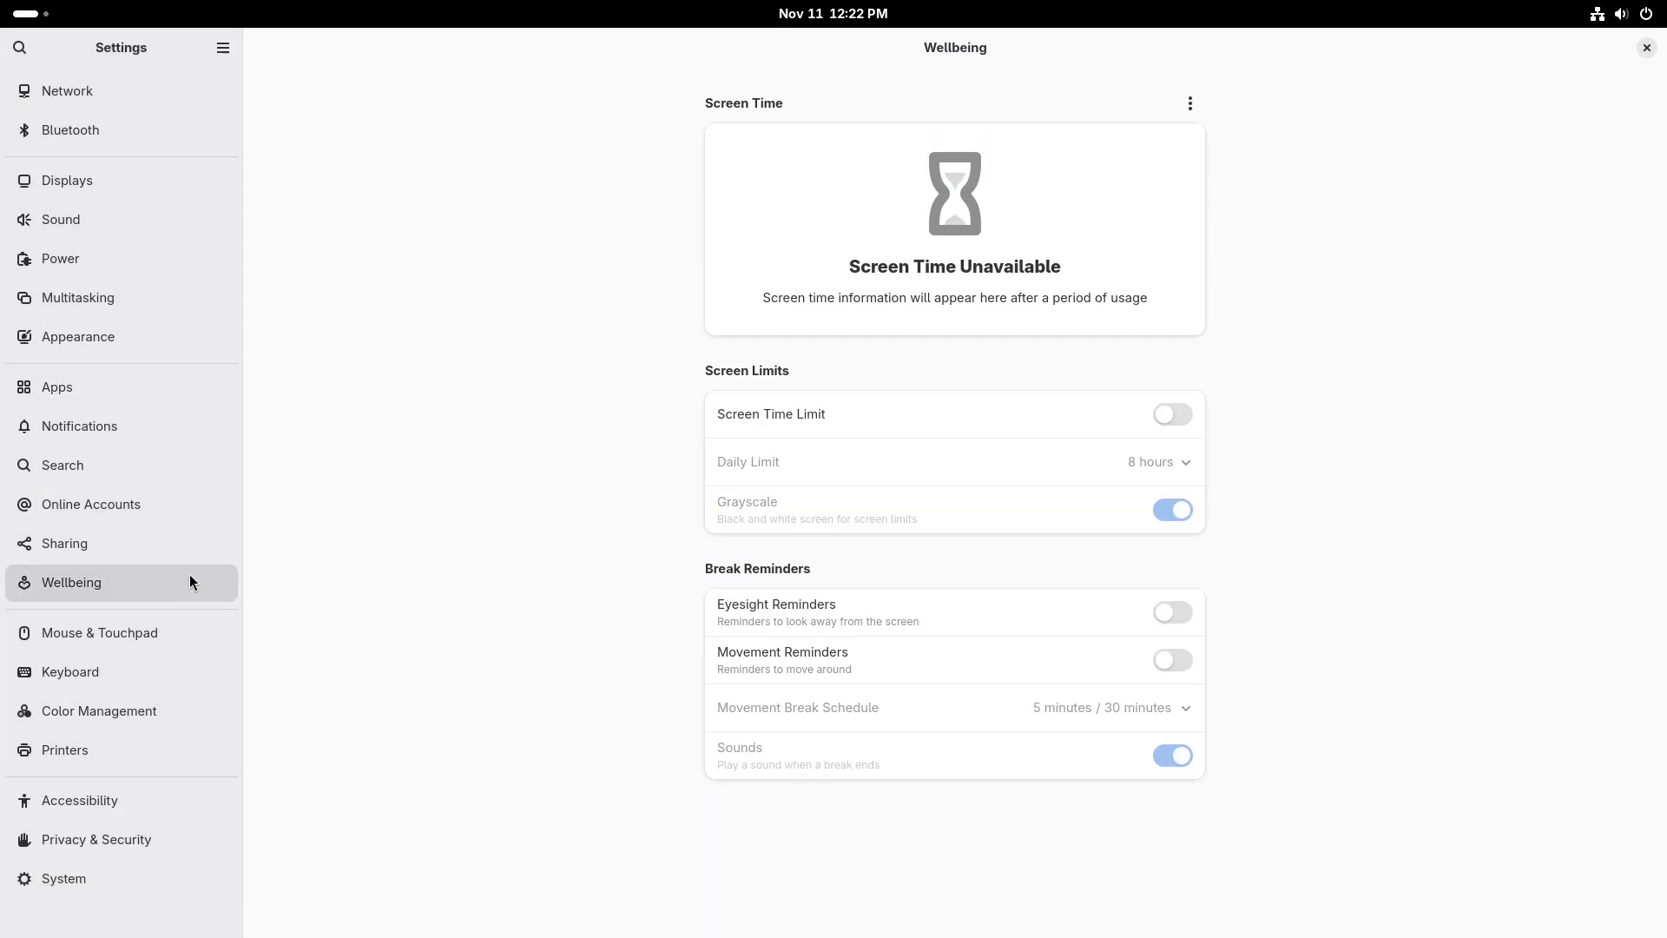
left_click(1190, 104)
left_click(1172, 215)
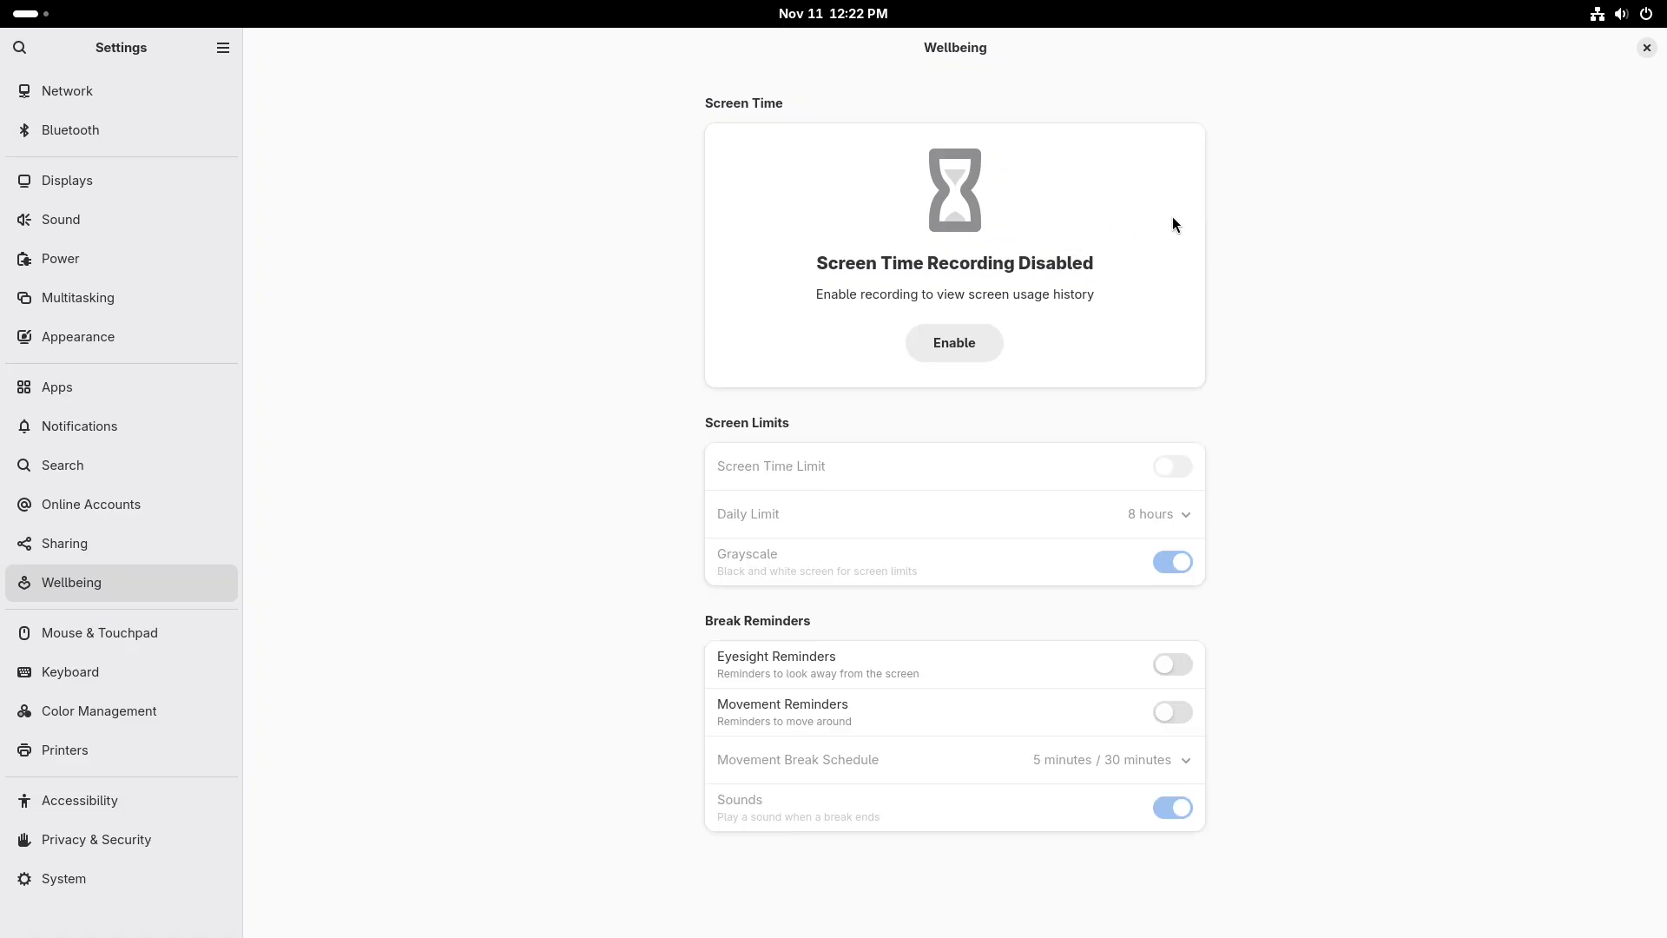
left_click(148, 337)
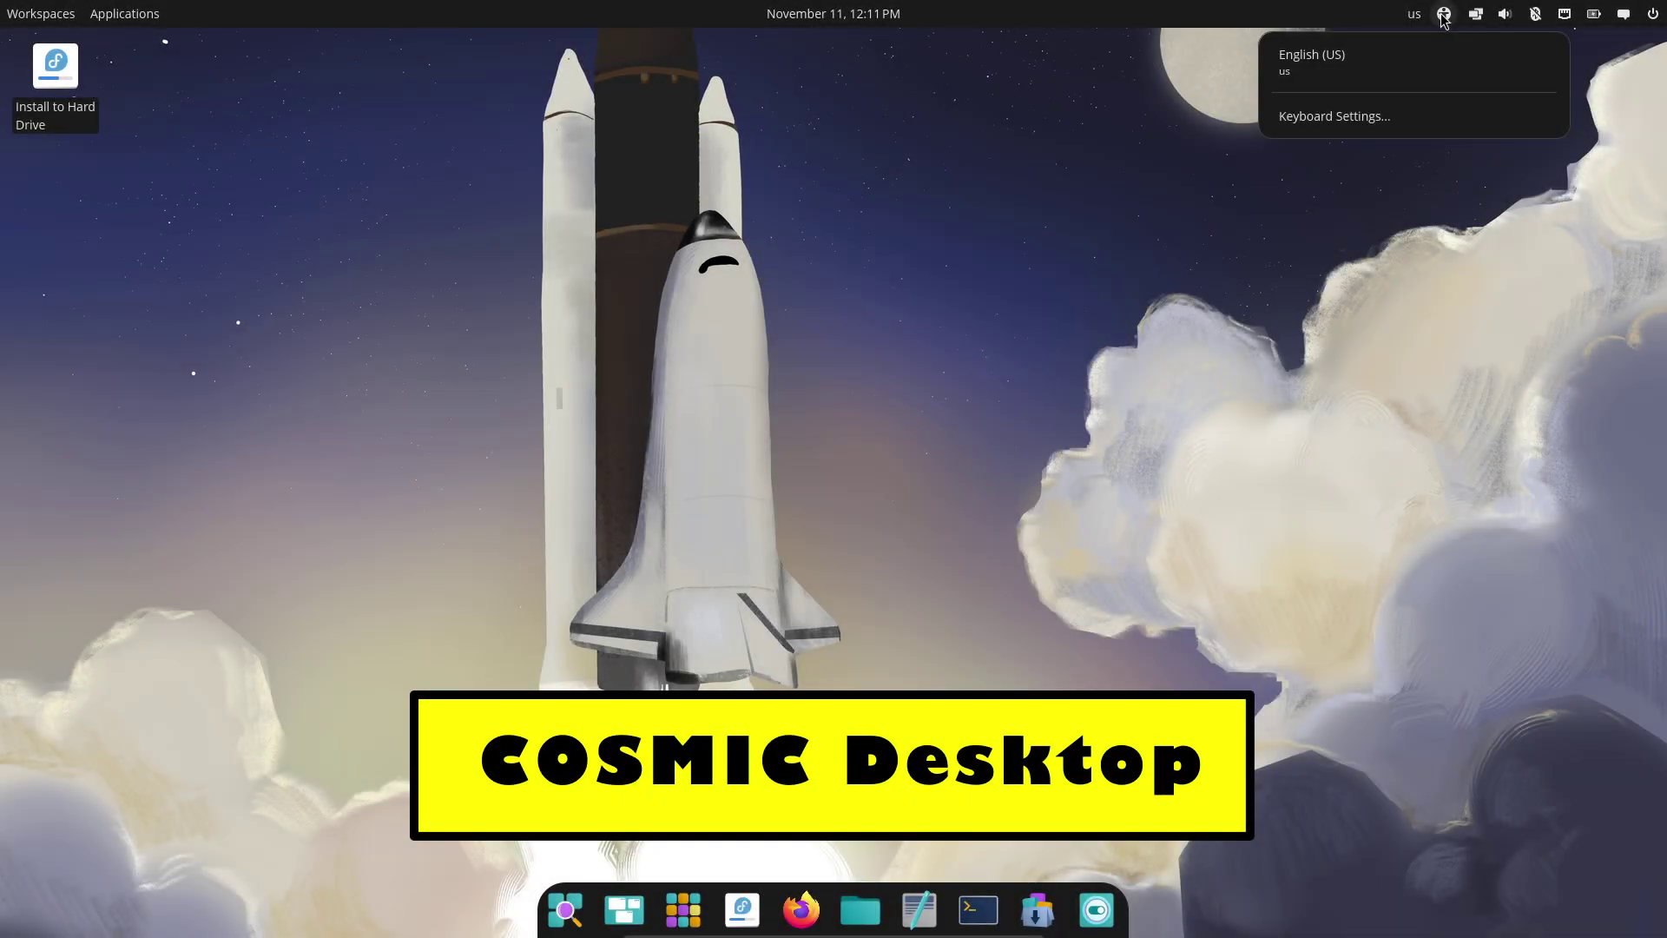
Check the panel's tiling, sound, Bluetooth, network and battery applets, ending on the empty notifications list
left_click(1475, 14)
left_click(1475, 14)
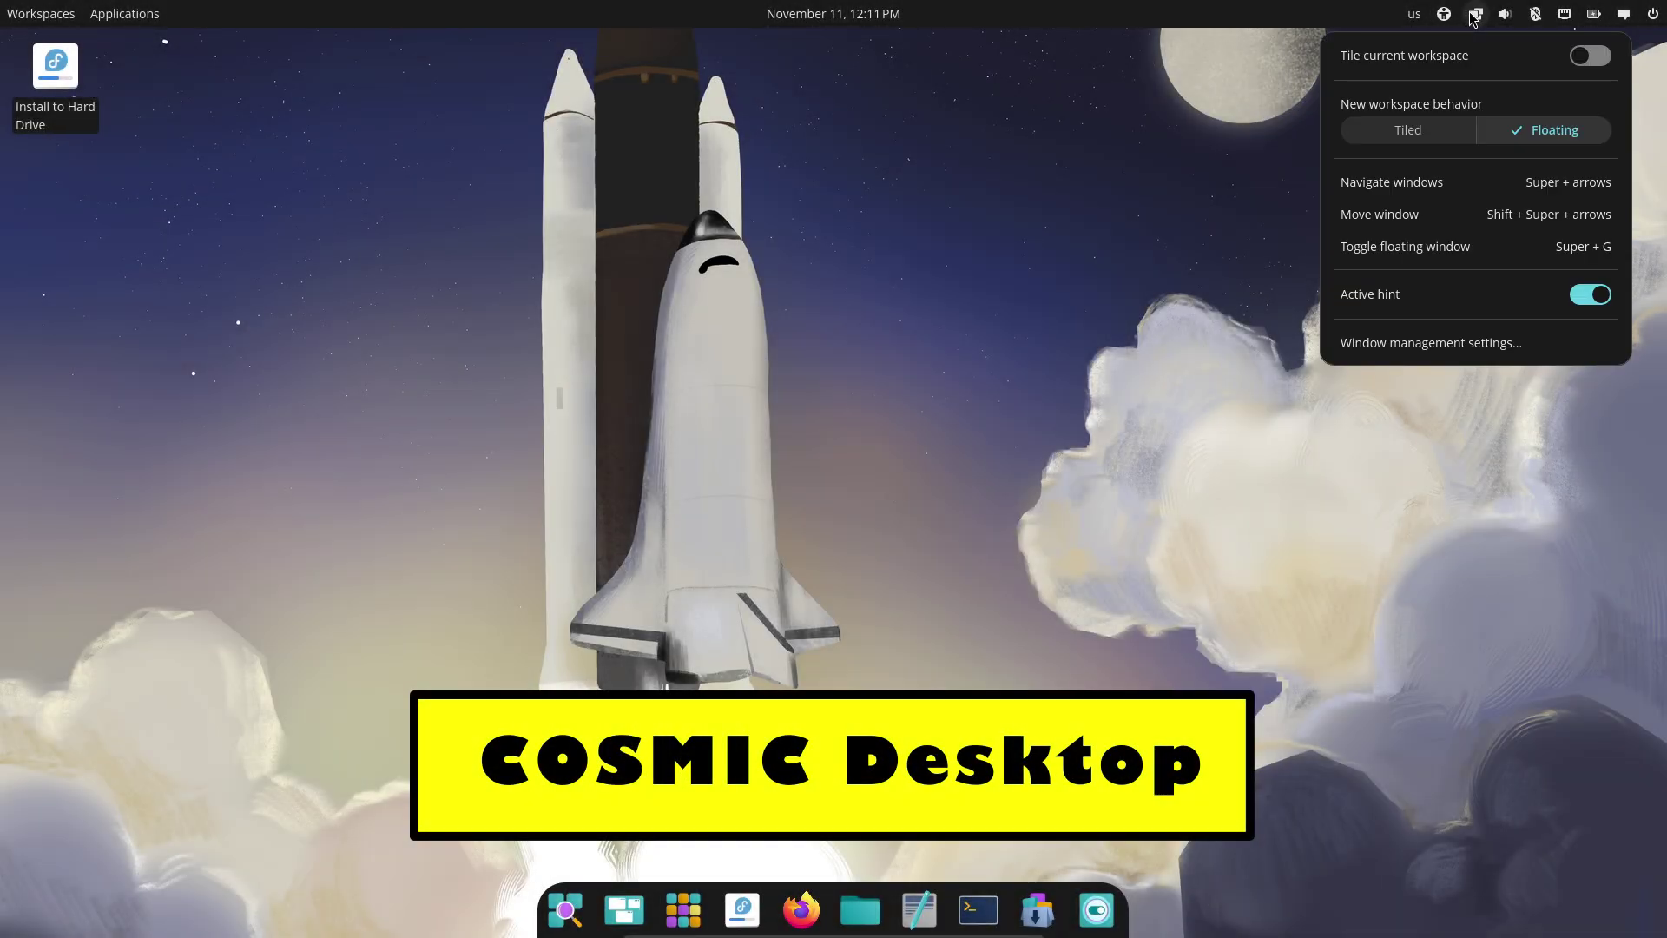
left_click(1503, 14)
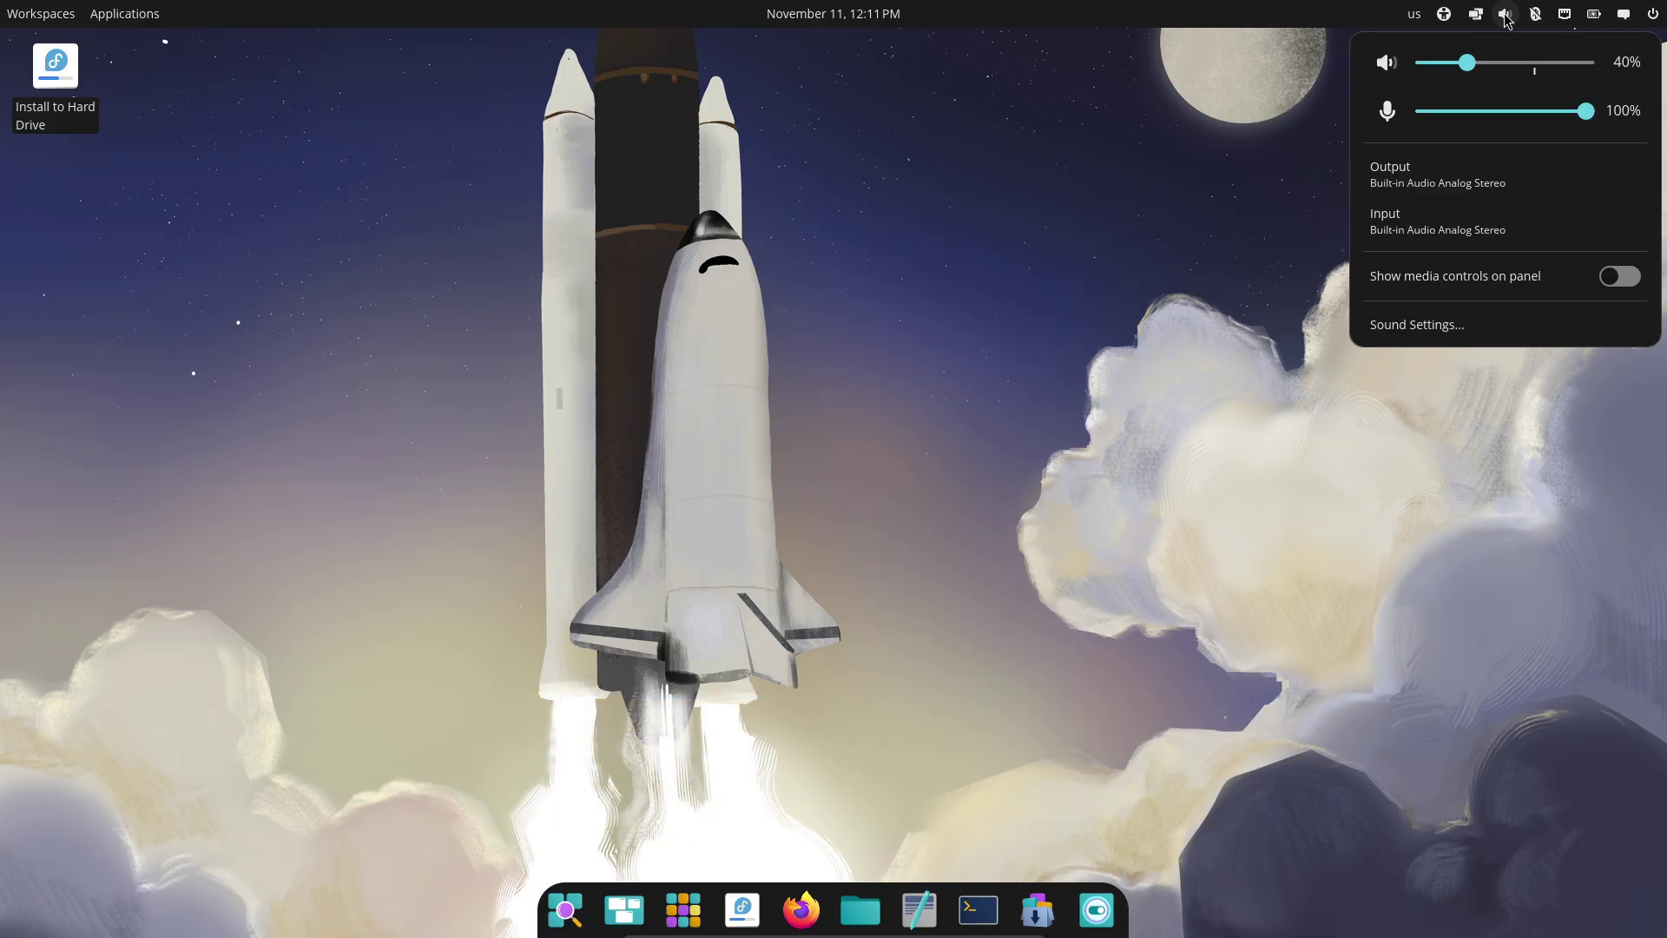
left_click(1534, 14)
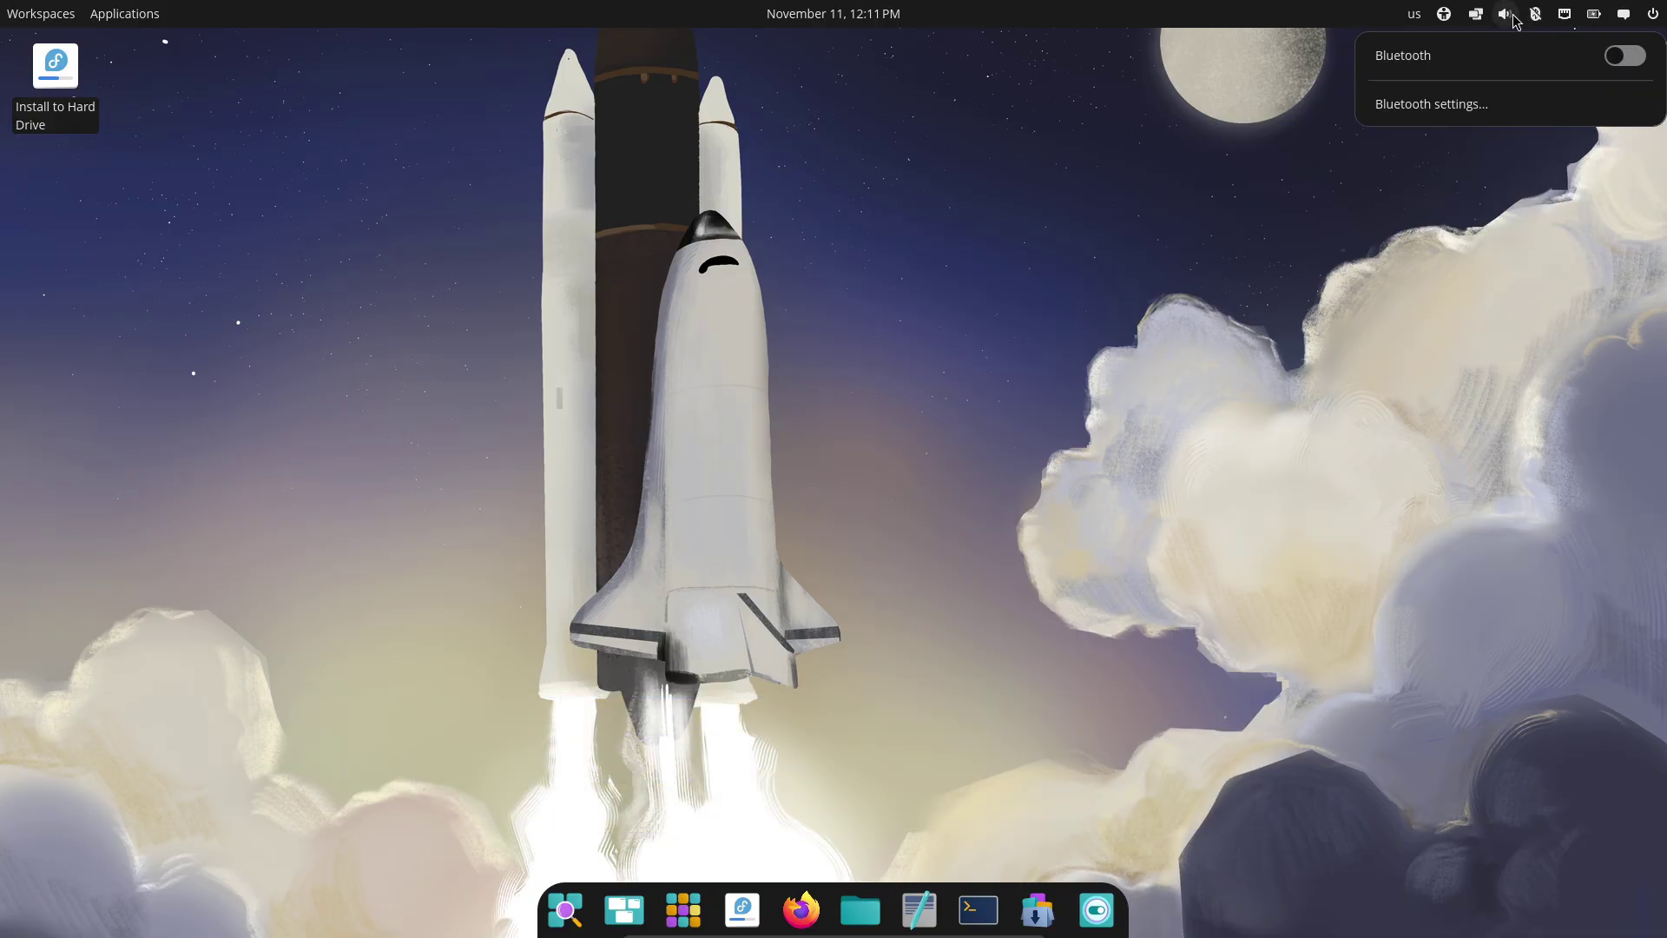
left_click(1506, 16)
left_click(1593, 15)
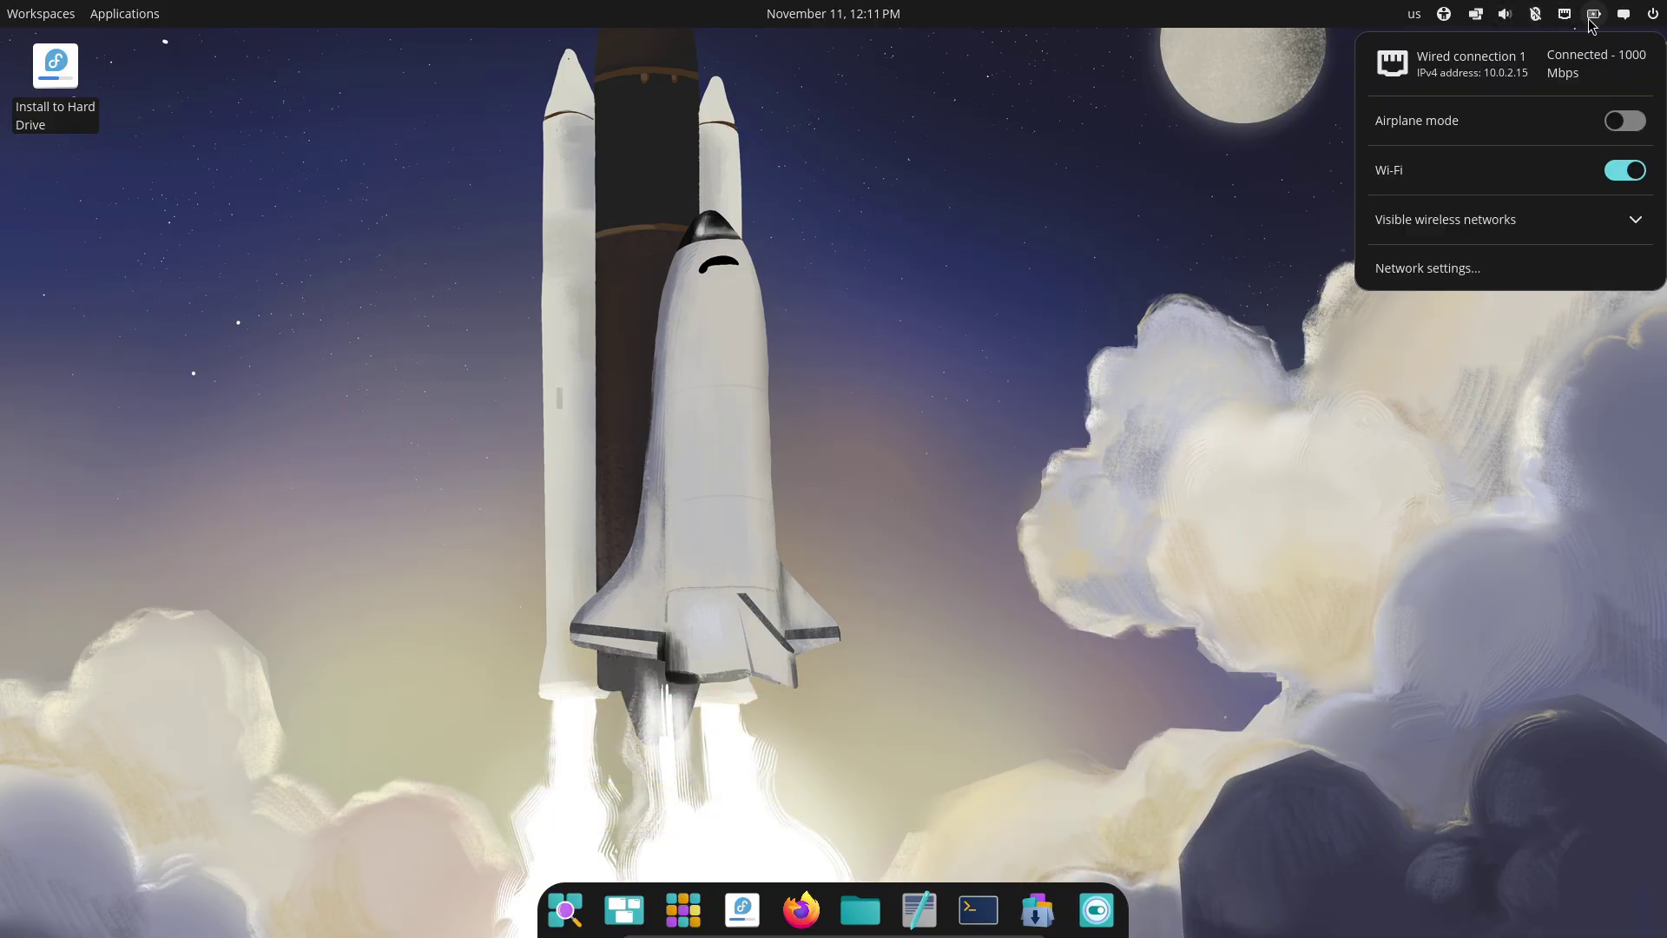
left_click(1593, 15)
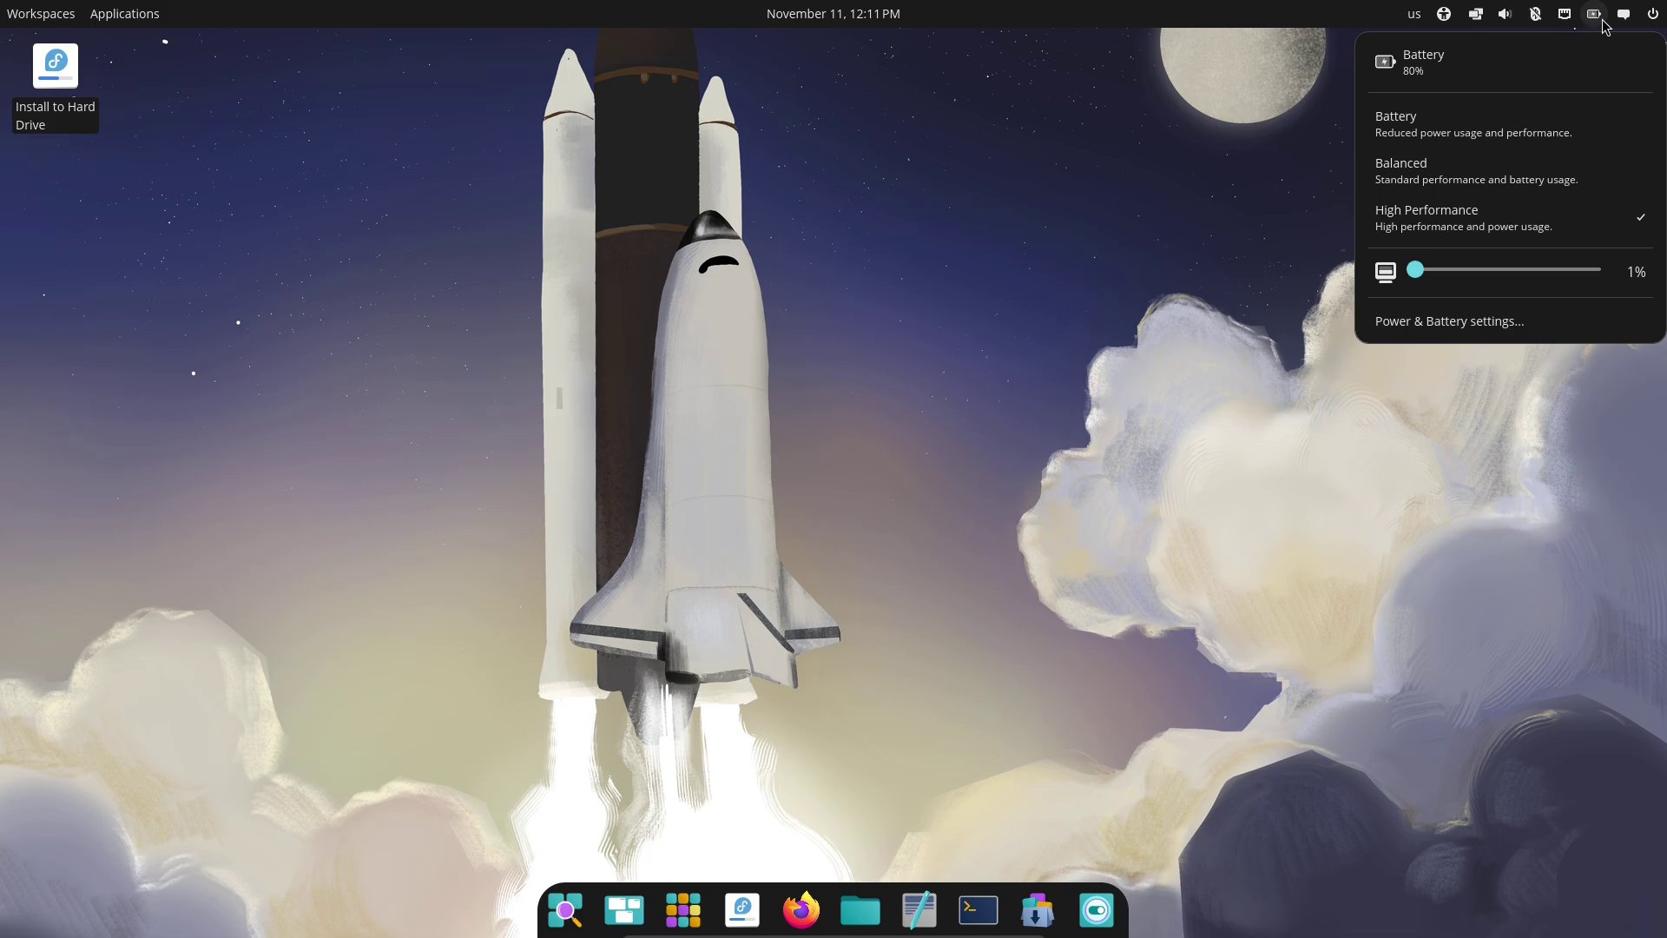
left_click(1623, 15)
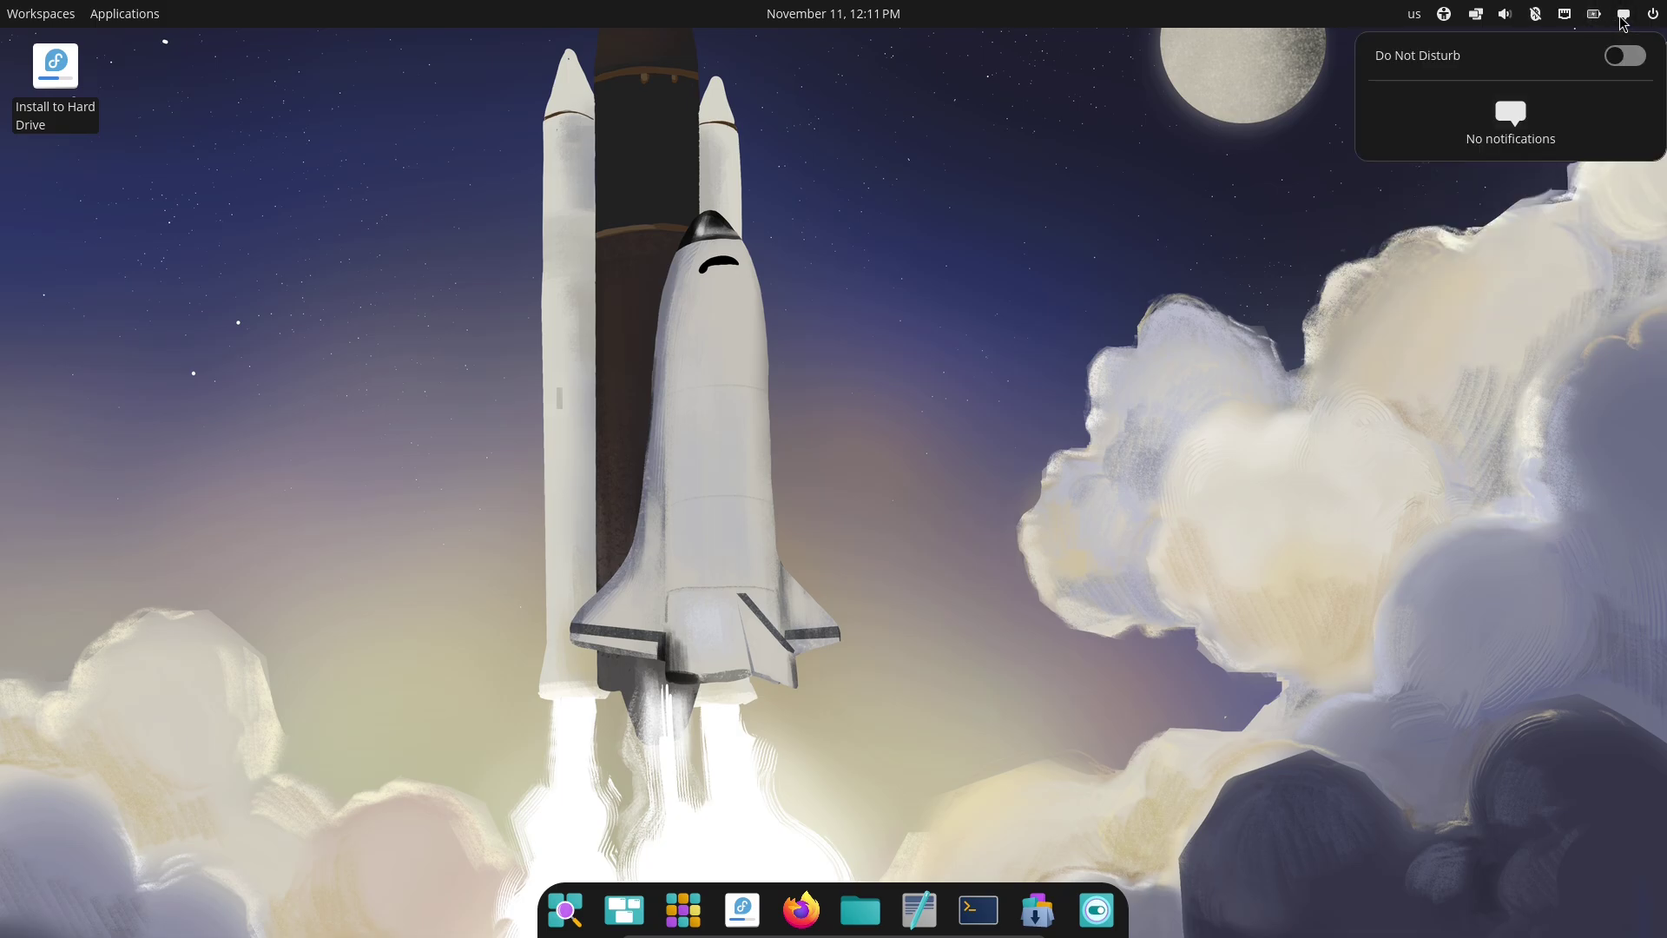
Launch COSMIC Terminal and run neofetch, which reports command not found
left_click(1475, 302)
left_click(150, 14)
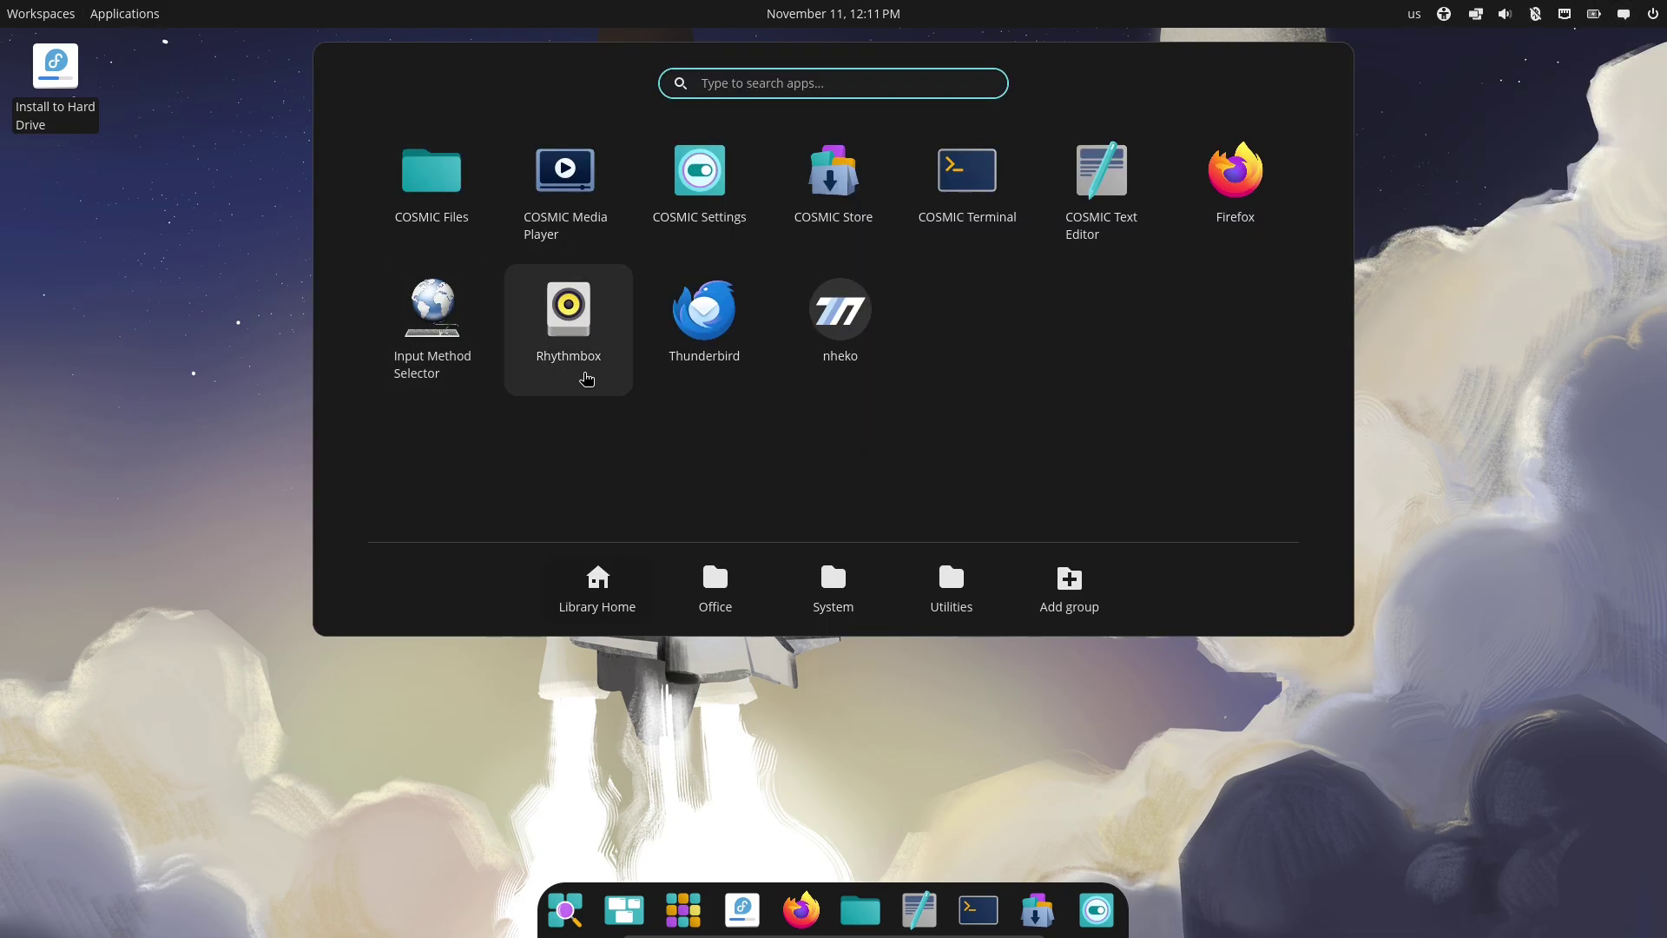
left_click(953, 246)
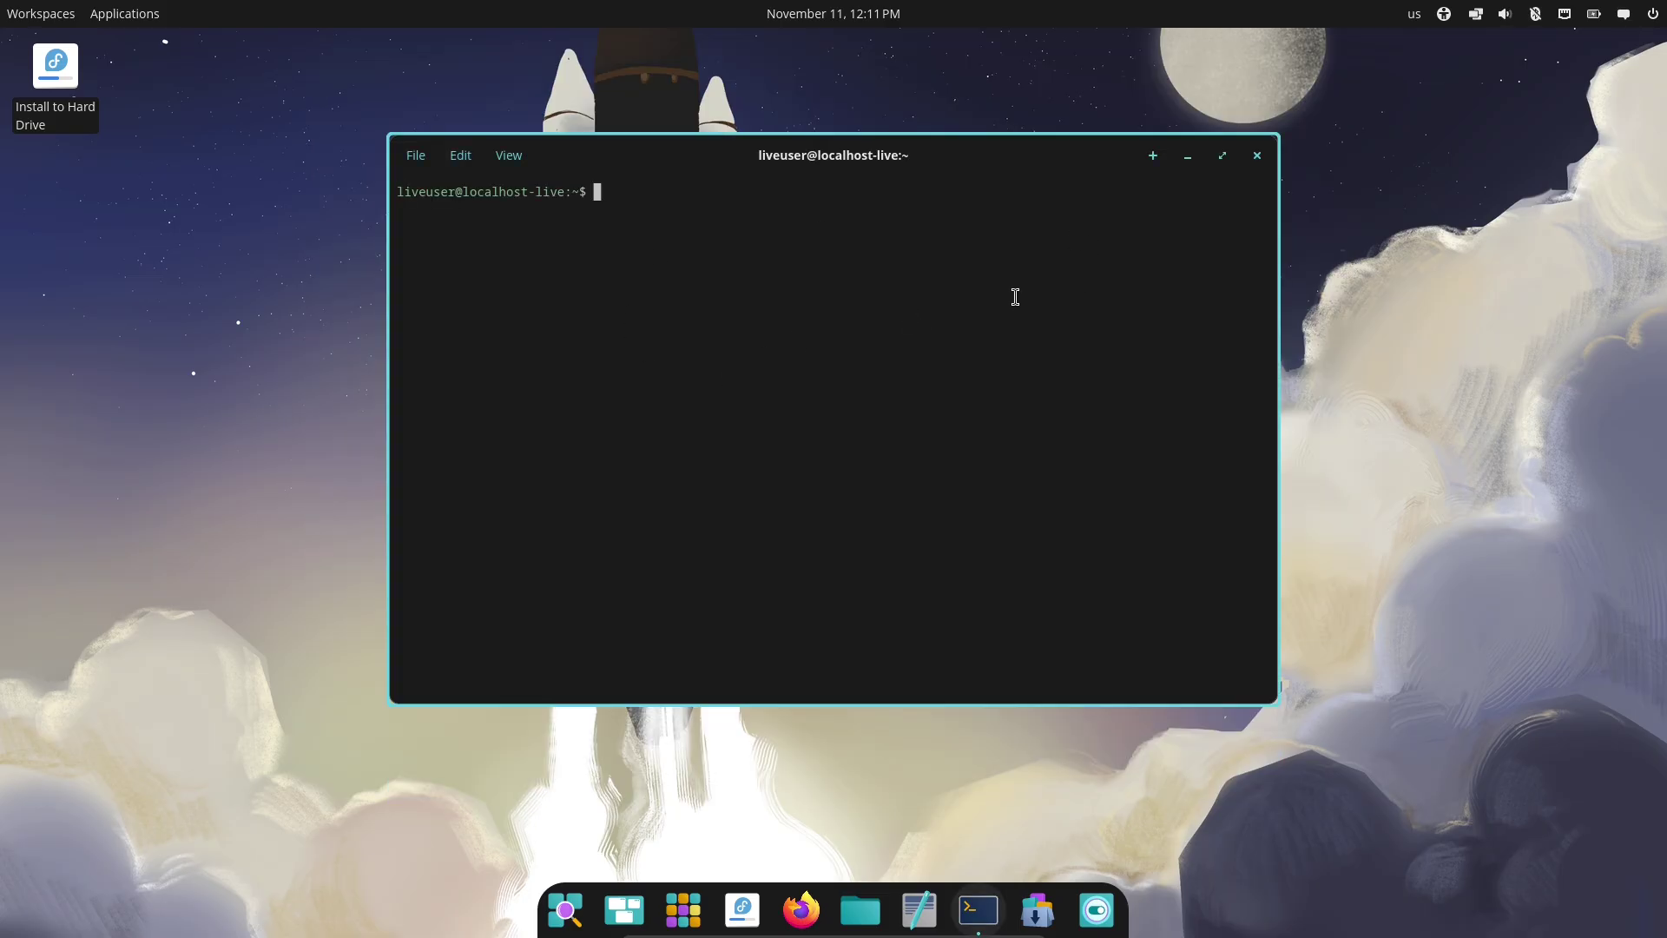
type("neofetch")
key("Return")
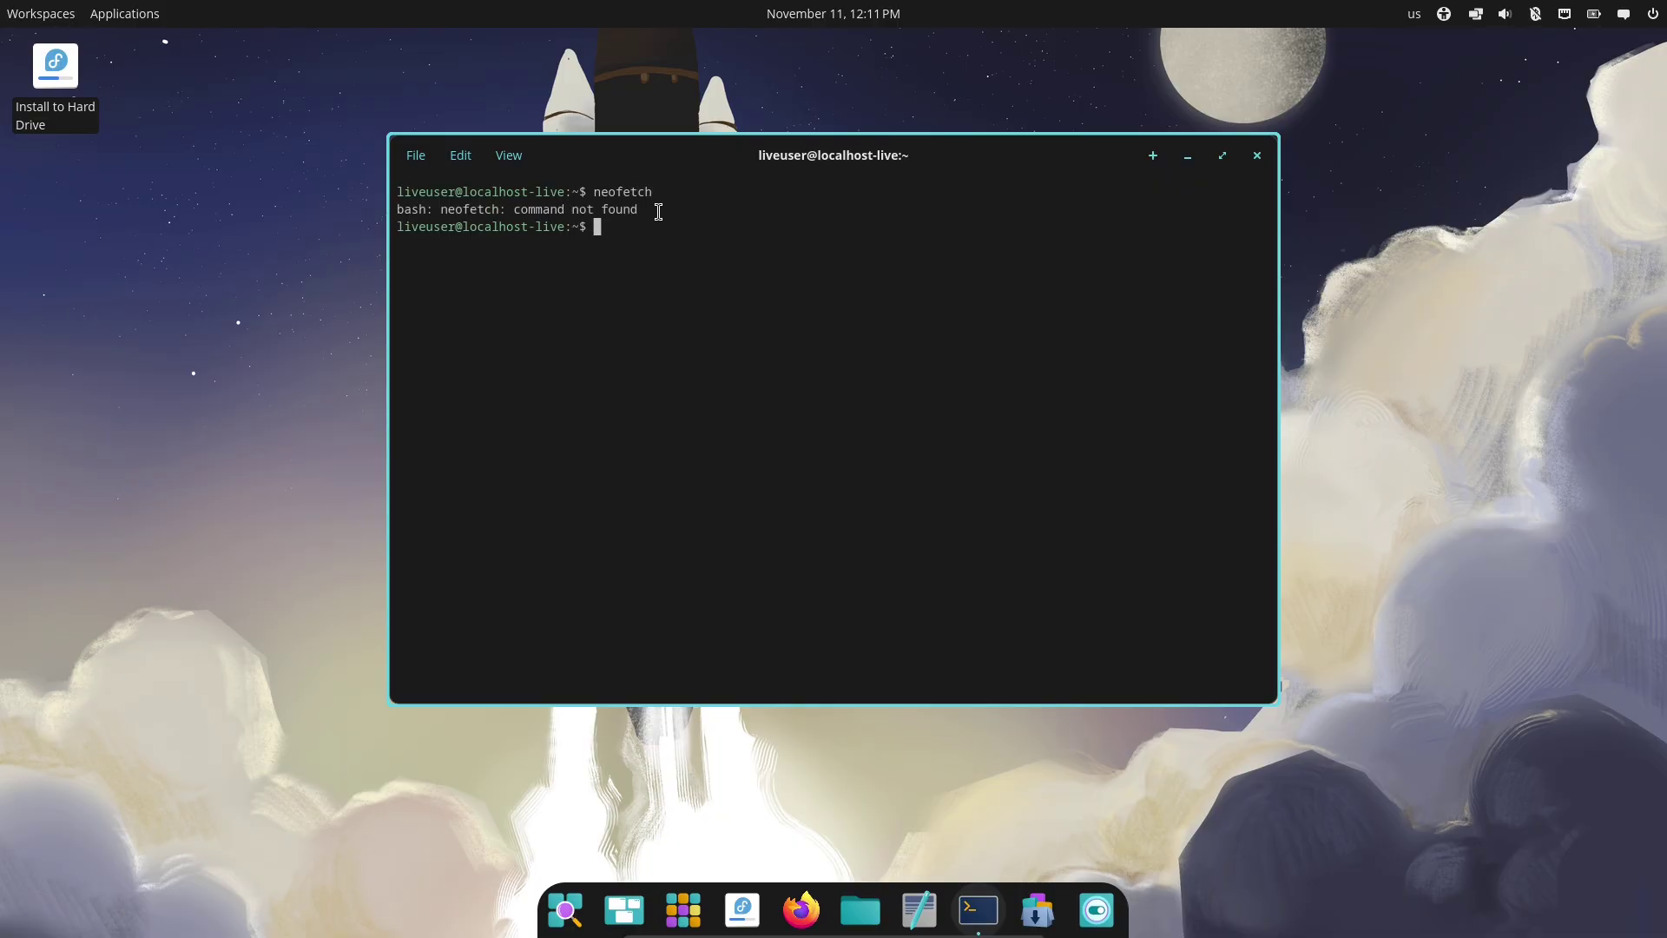
left_click_drag(658, 212, 465, 186)
Close the terminal, launch COSMIC Store from the dock, and open Manage repositories
left_click(1257, 154)
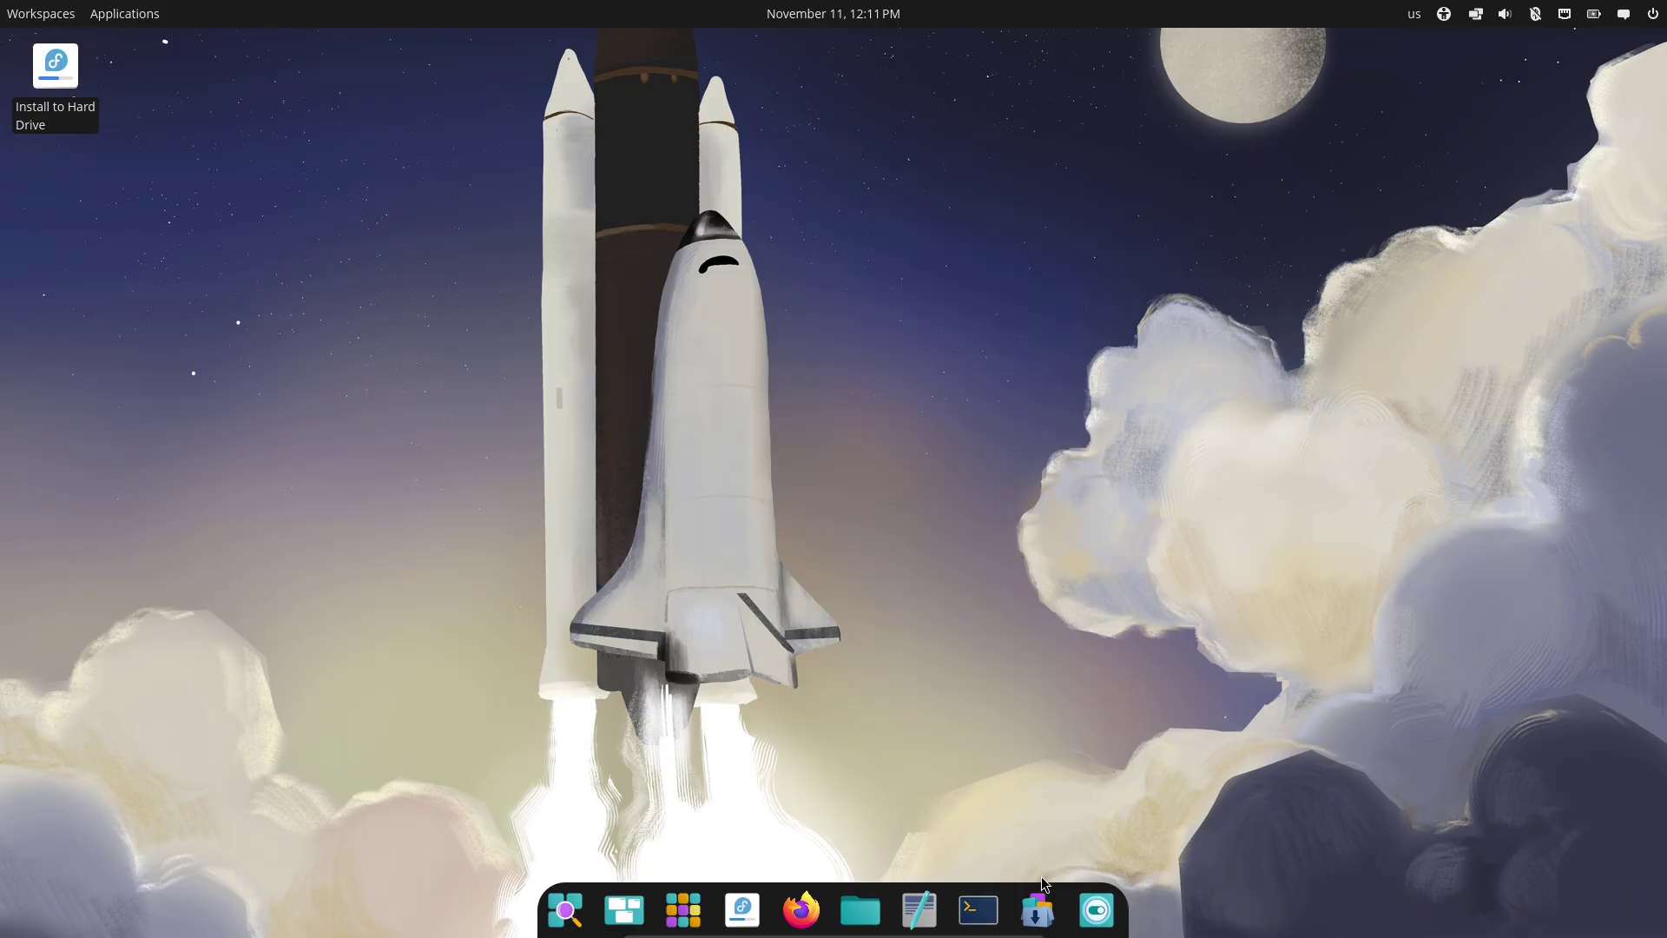
left_click(1040, 908)
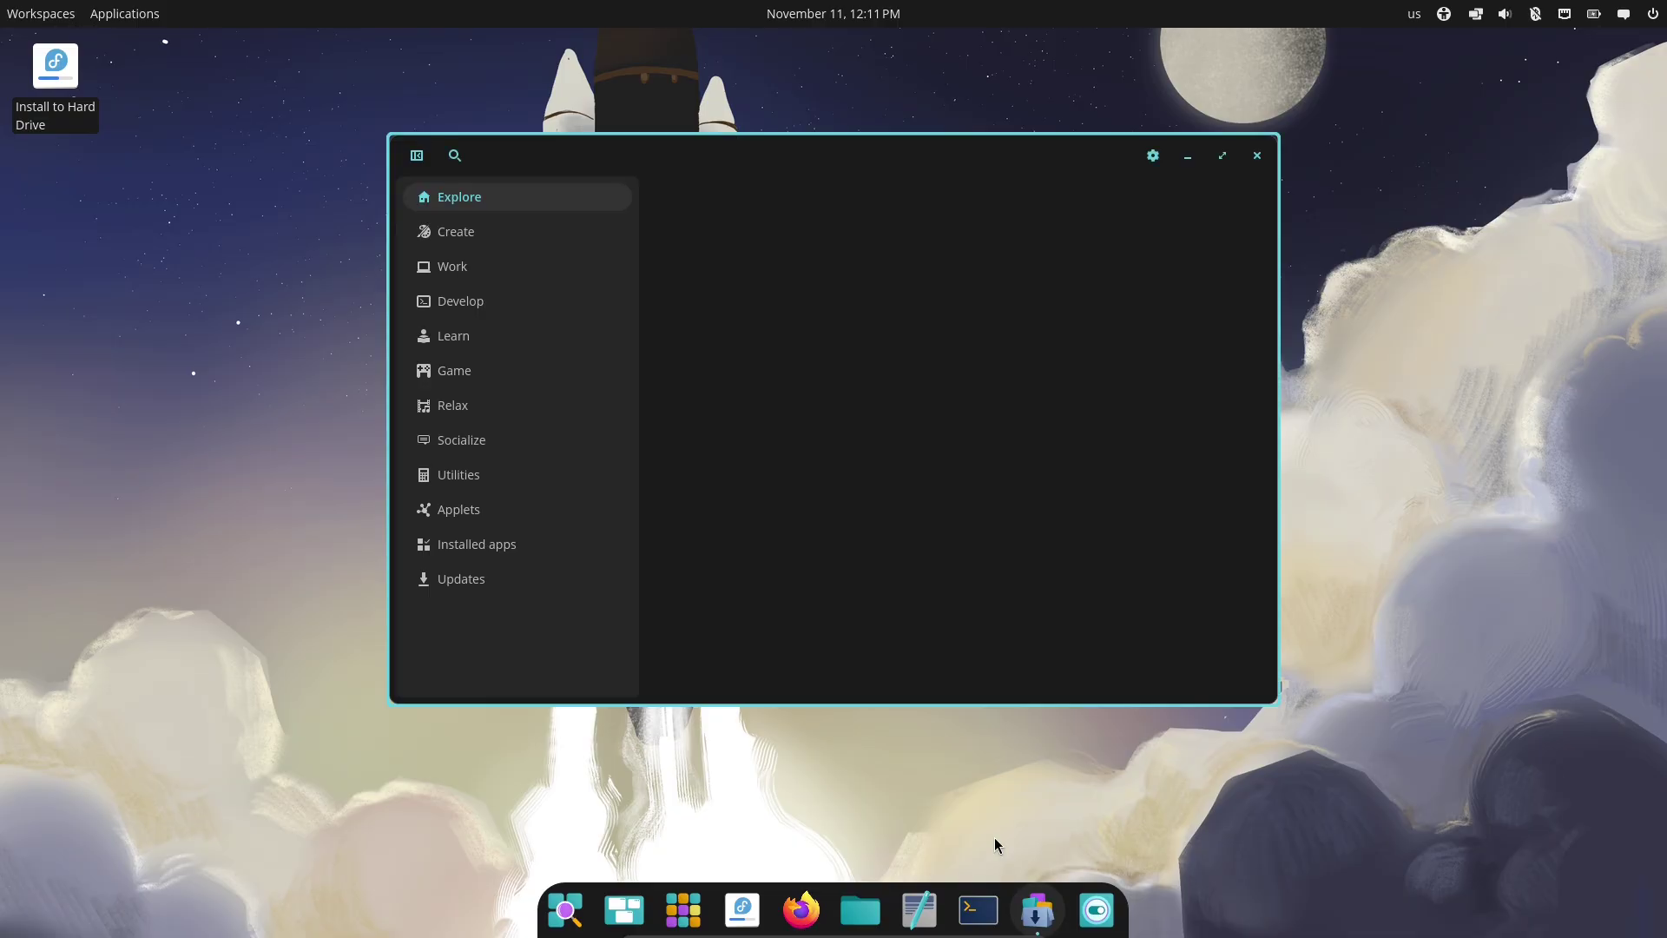
left_click(1152, 155)
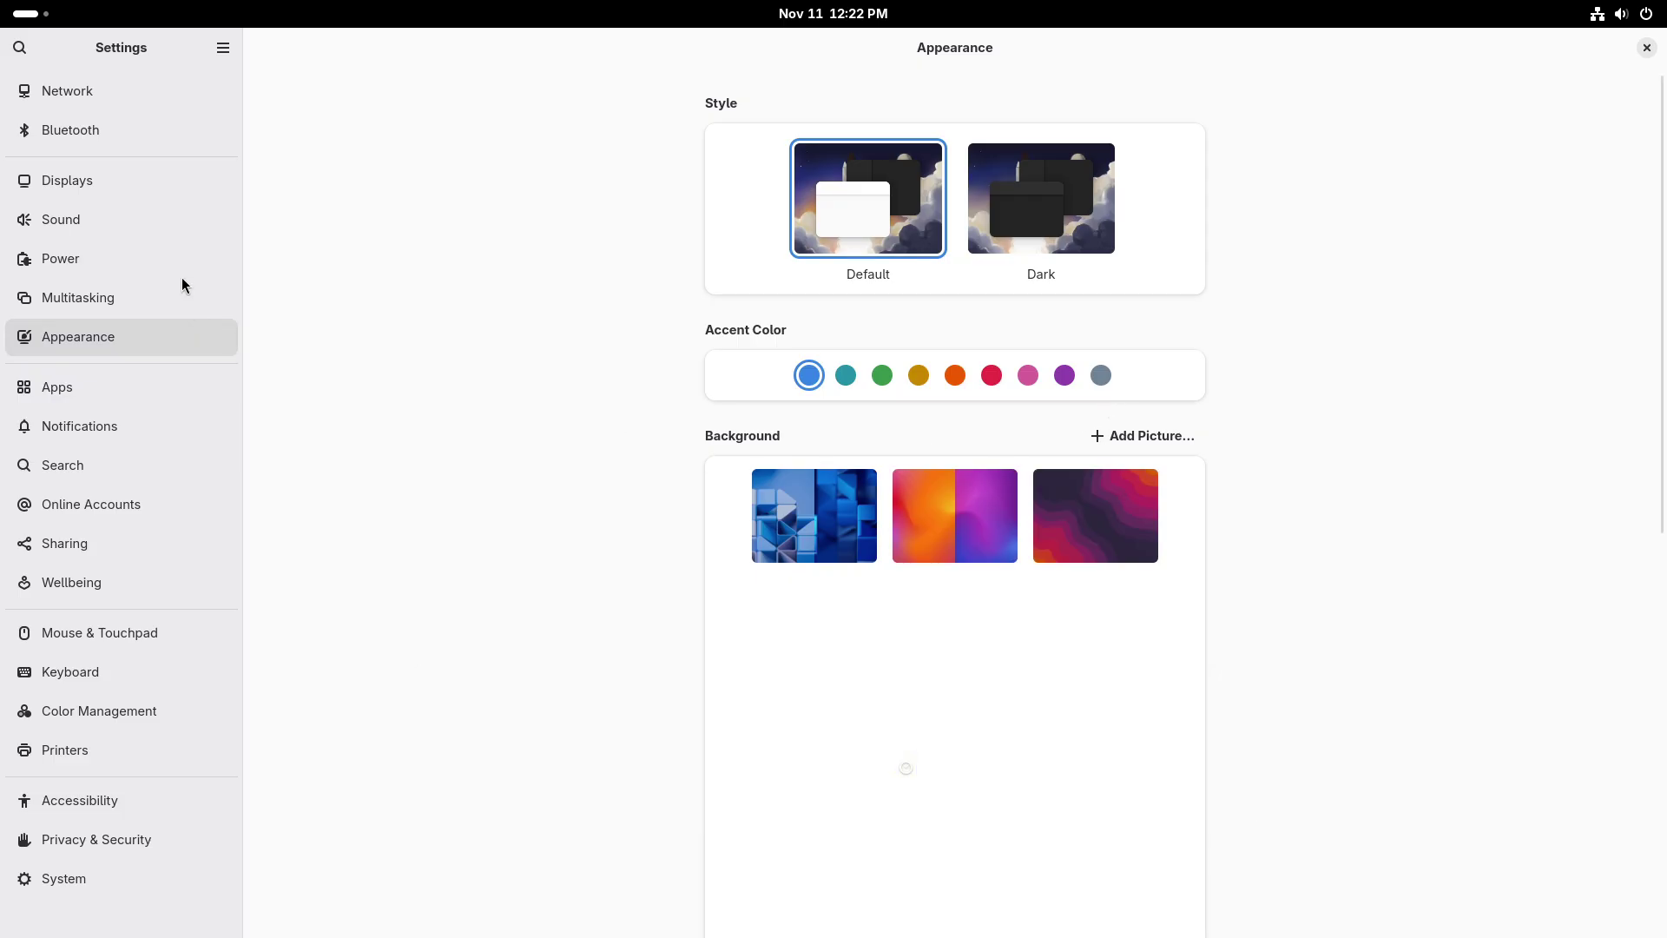
View GNOME's Power settings, close Settings, and dismiss the desktop context menu
left_click(126, 272)
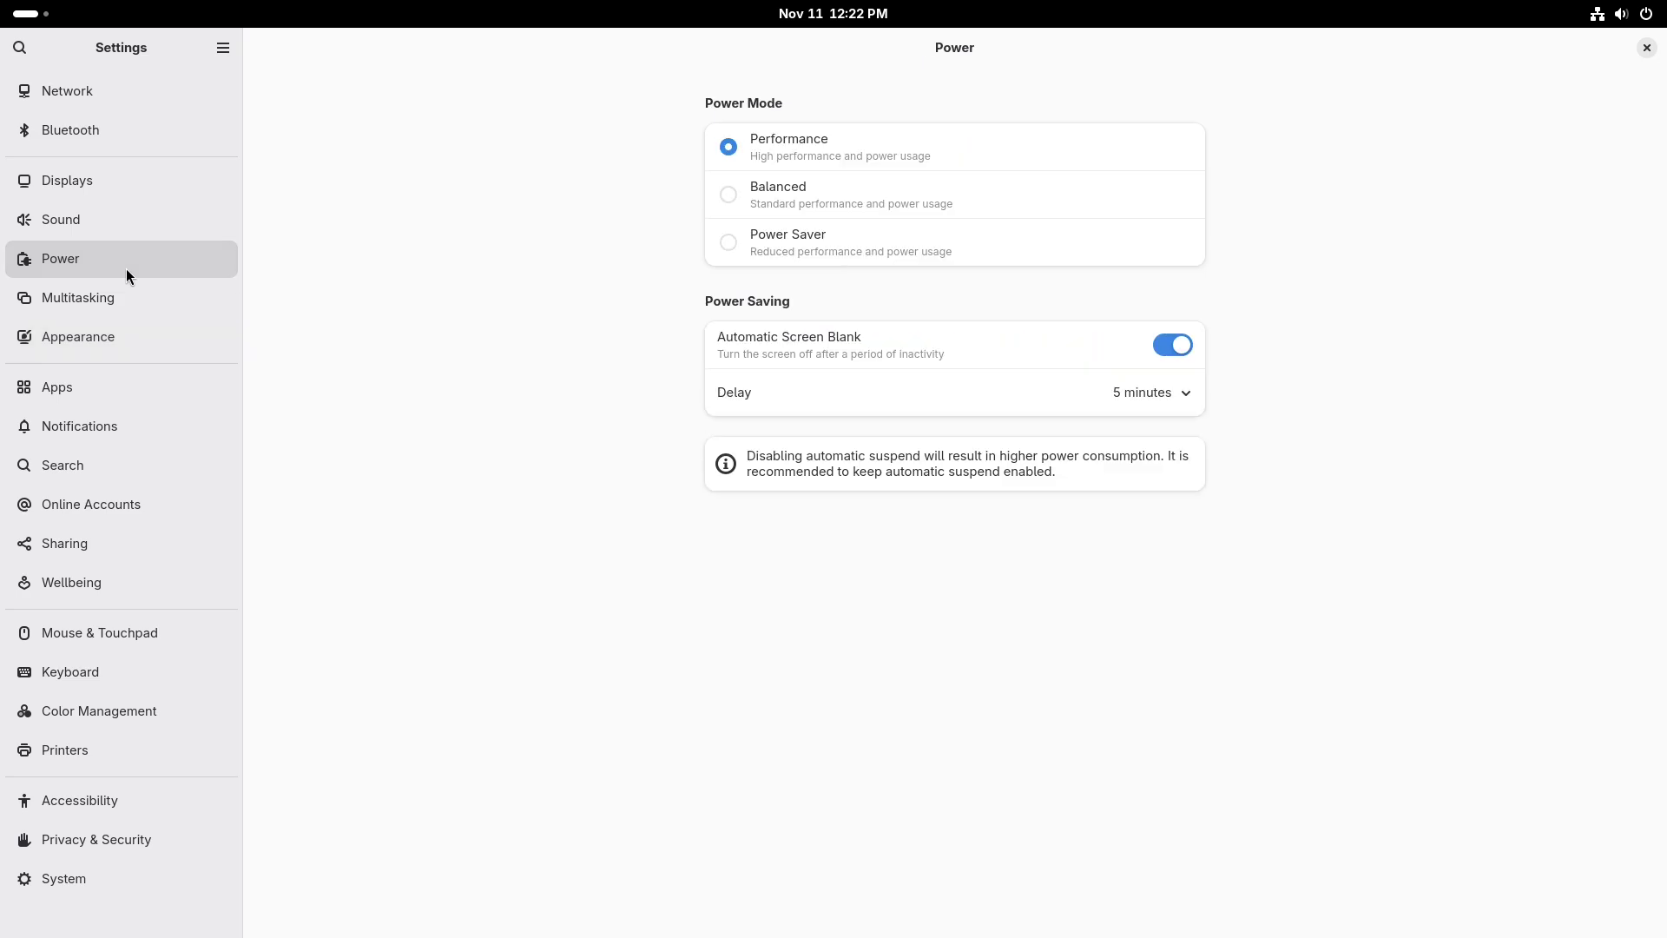
left_click(1647, 48)
right_click(1144, 396)
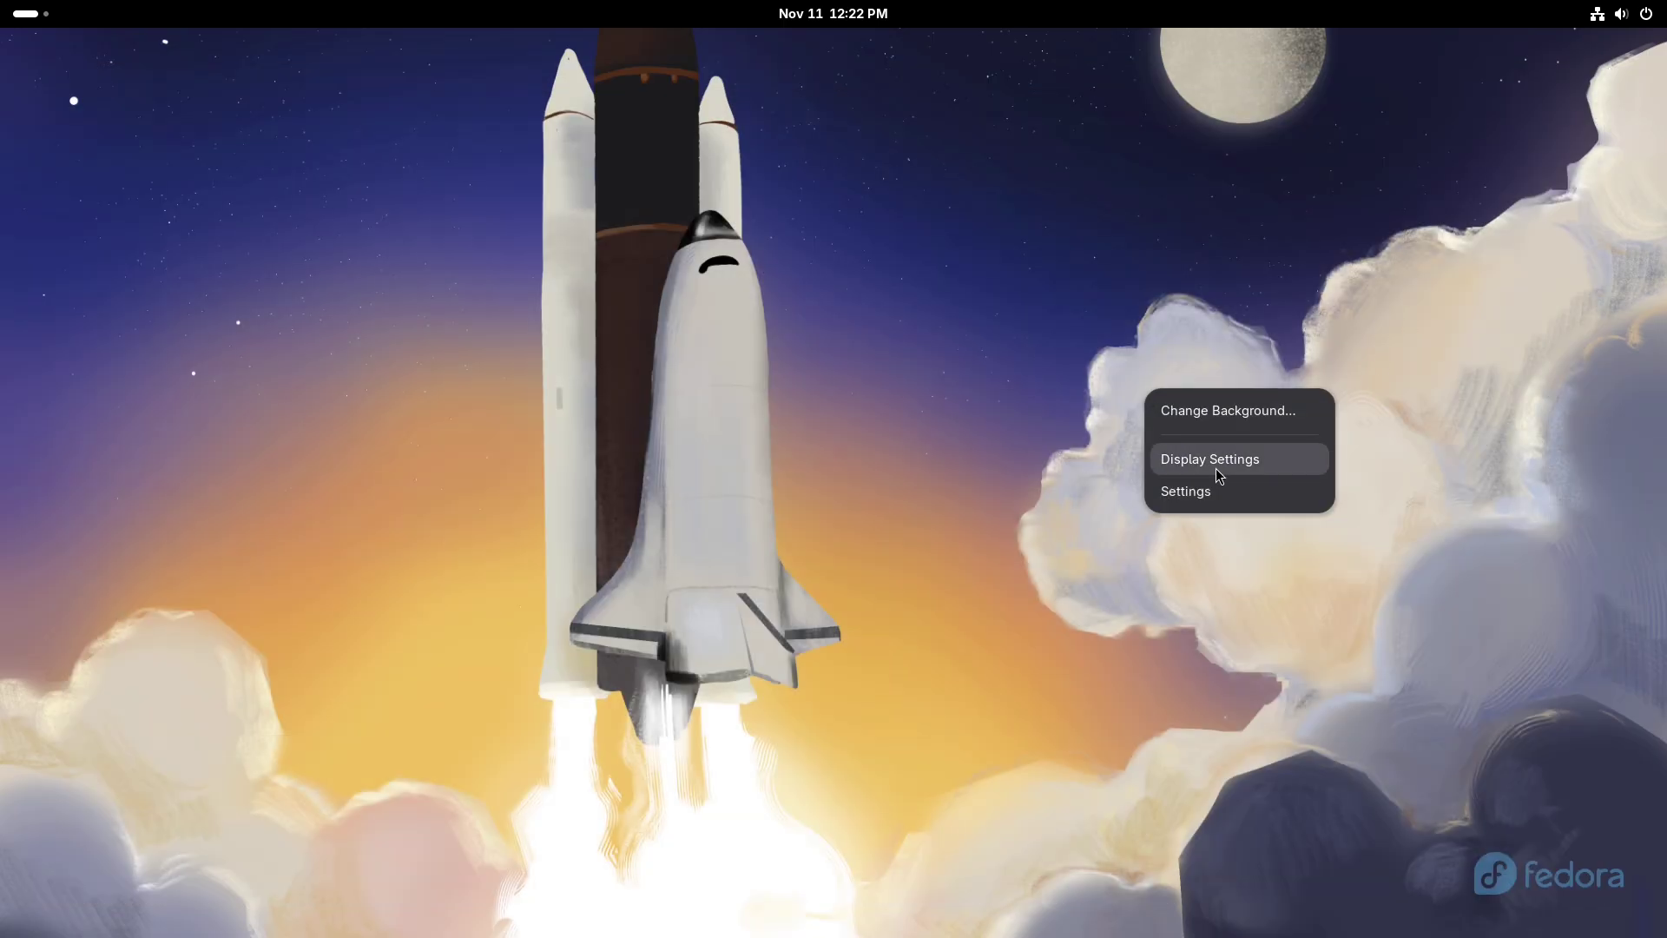
left_click(1024, 458)
Launch Terminal from the Activities app grid
left_click(26, 13)
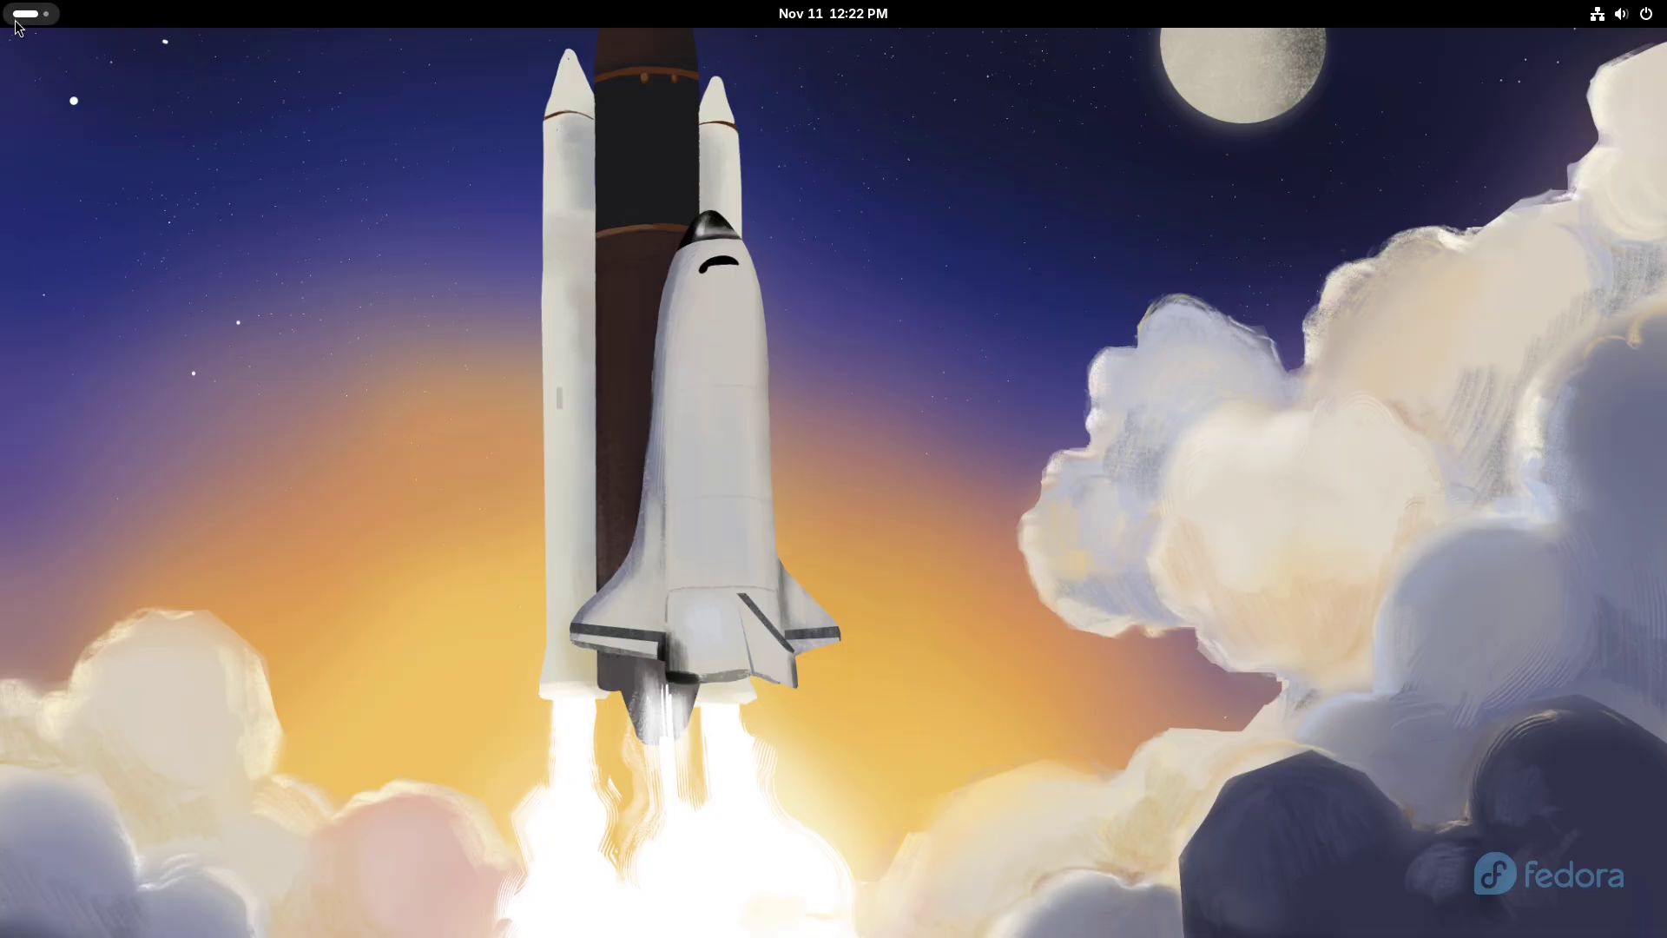
left_click(996, 893)
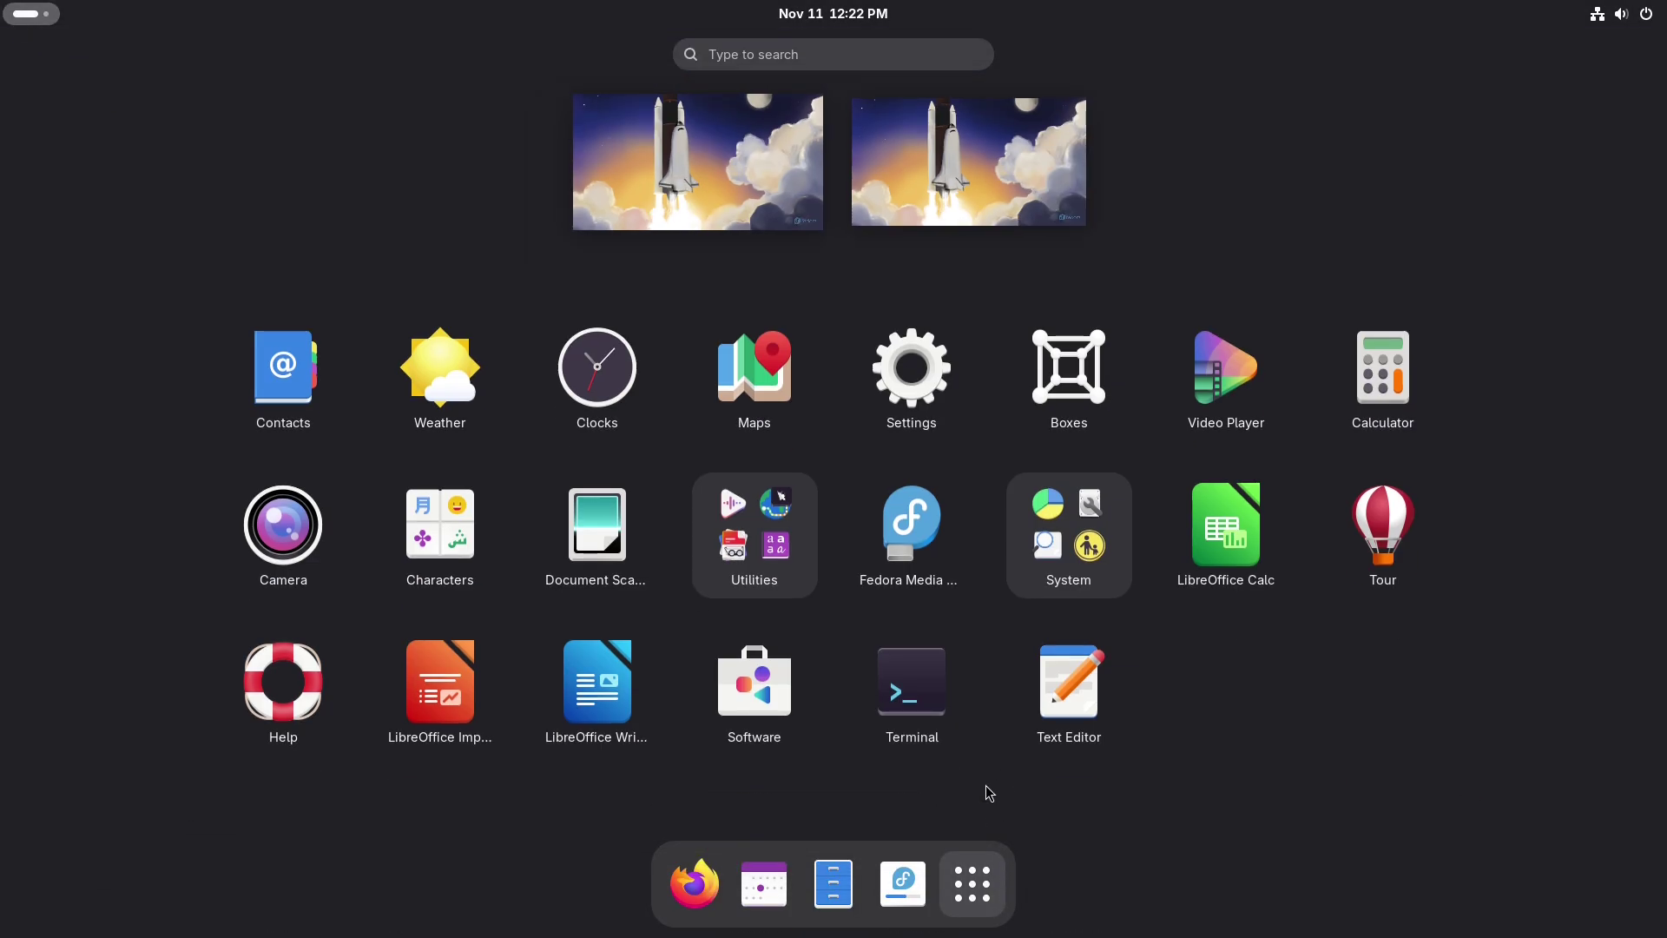
left_click(1118, 555)
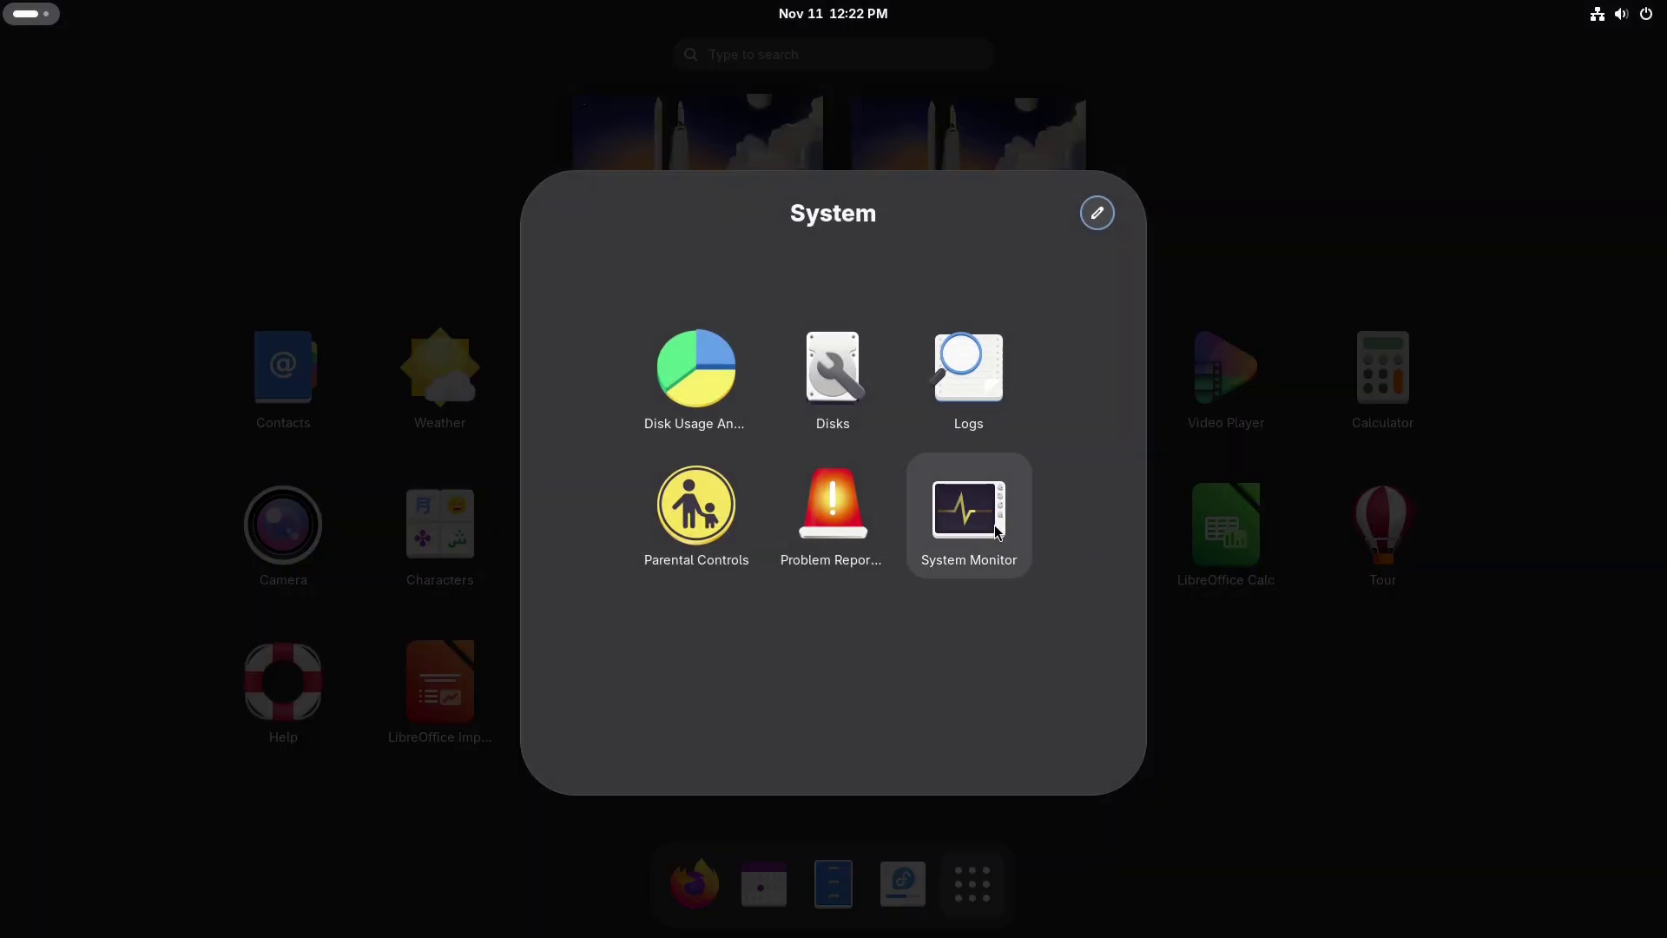
left_click(1288, 693)
left_click(913, 686)
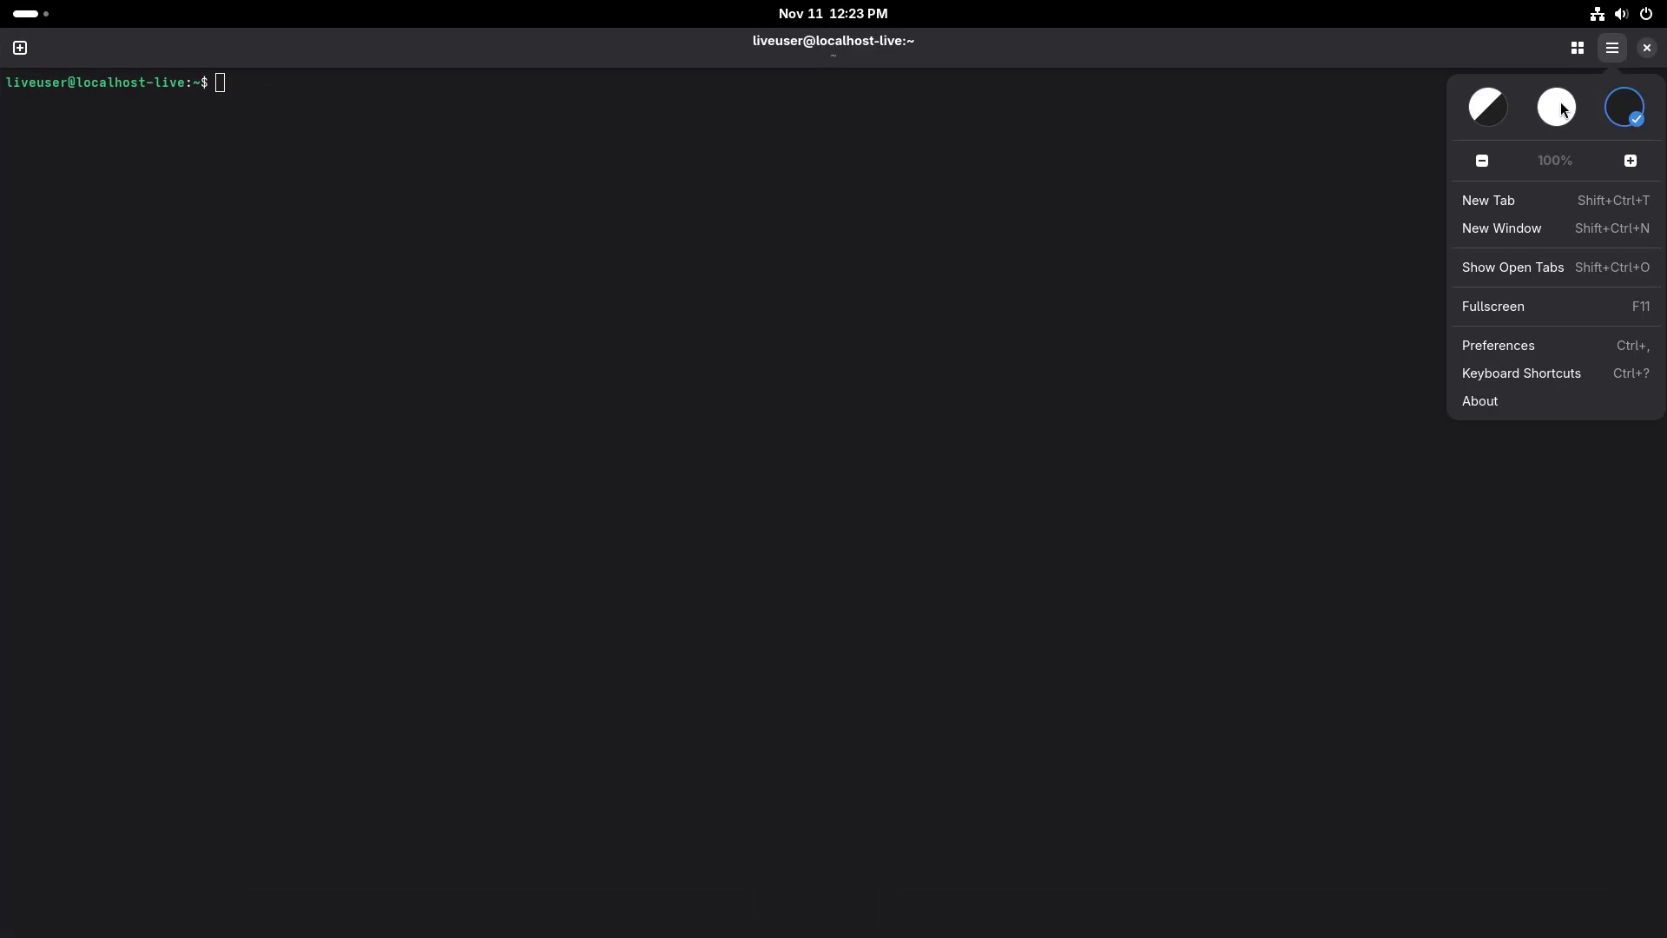
Switch Terminal to the Light style and expand the font settings in Preferences
left_click(1555, 104)
left_click(1518, 342)
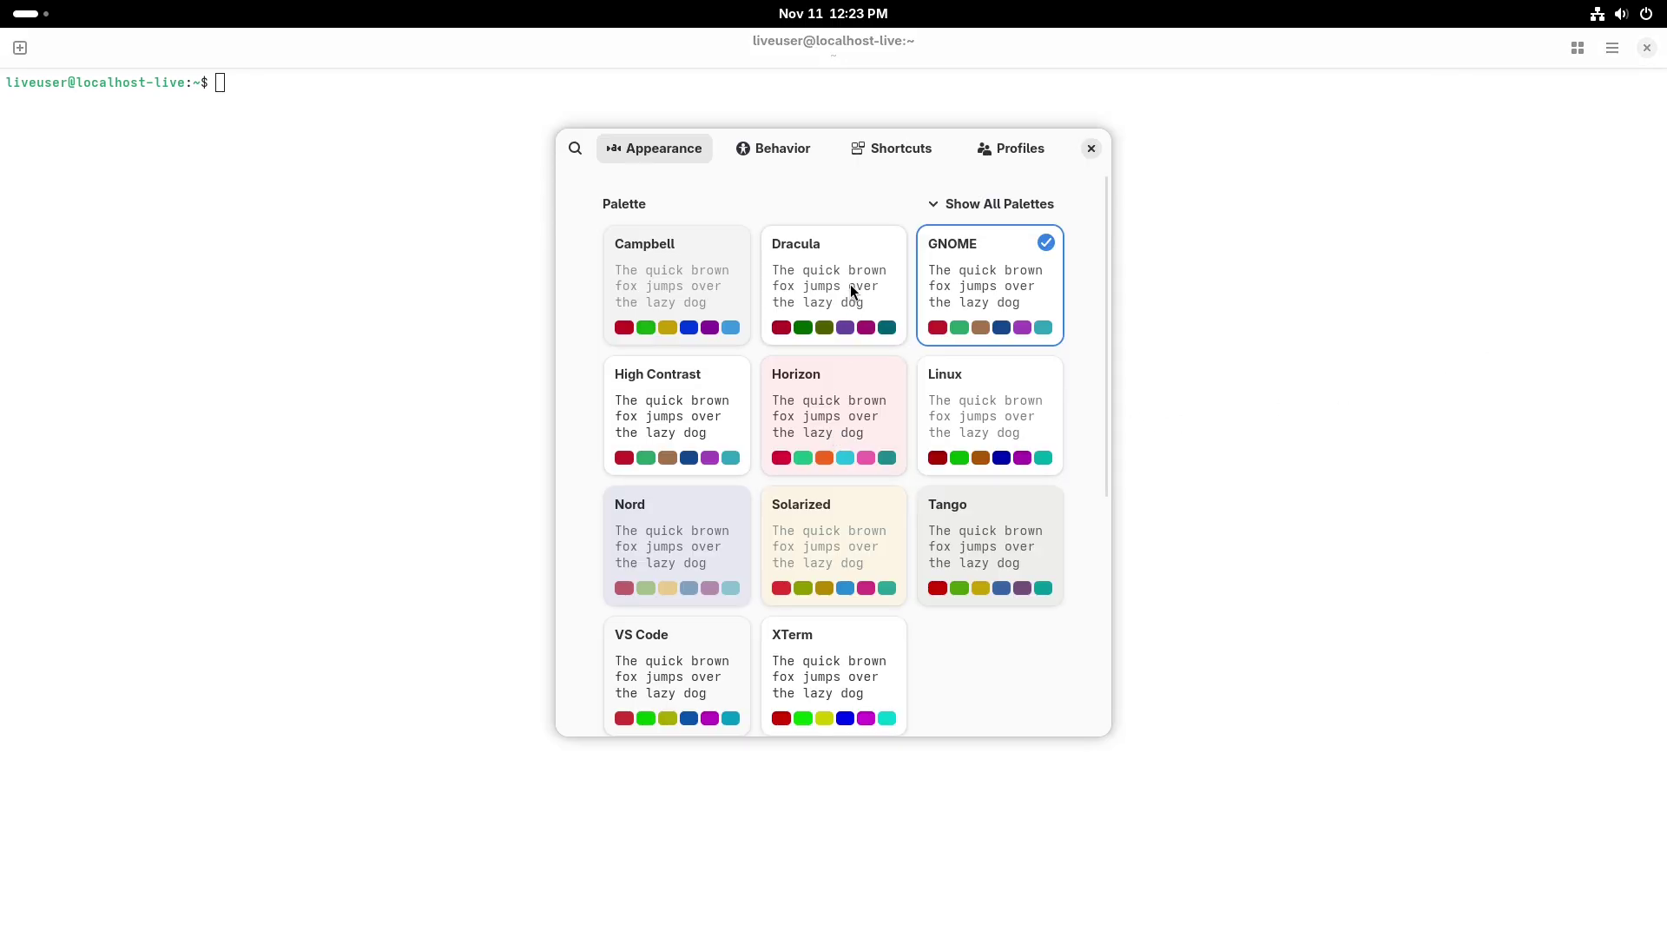
left_click_drag(1108, 341, 1107, 572)
left_click(1045, 408)
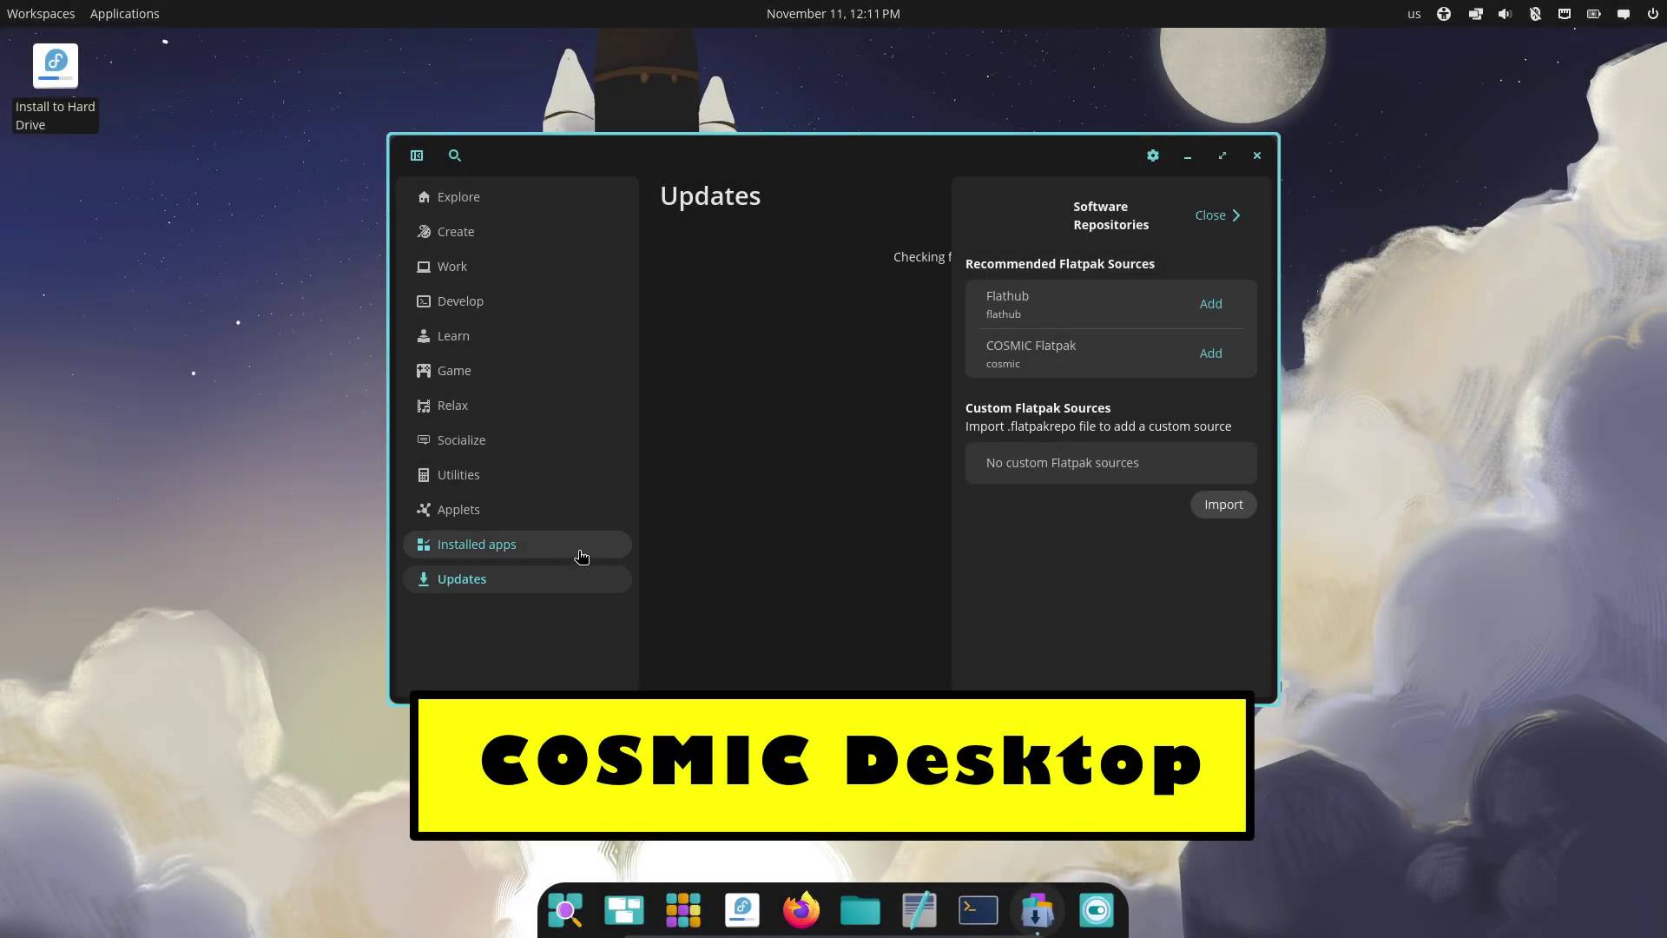
Browse the store's Installed, Applets and Create categories and close the repositories panel
left_click(580, 553)
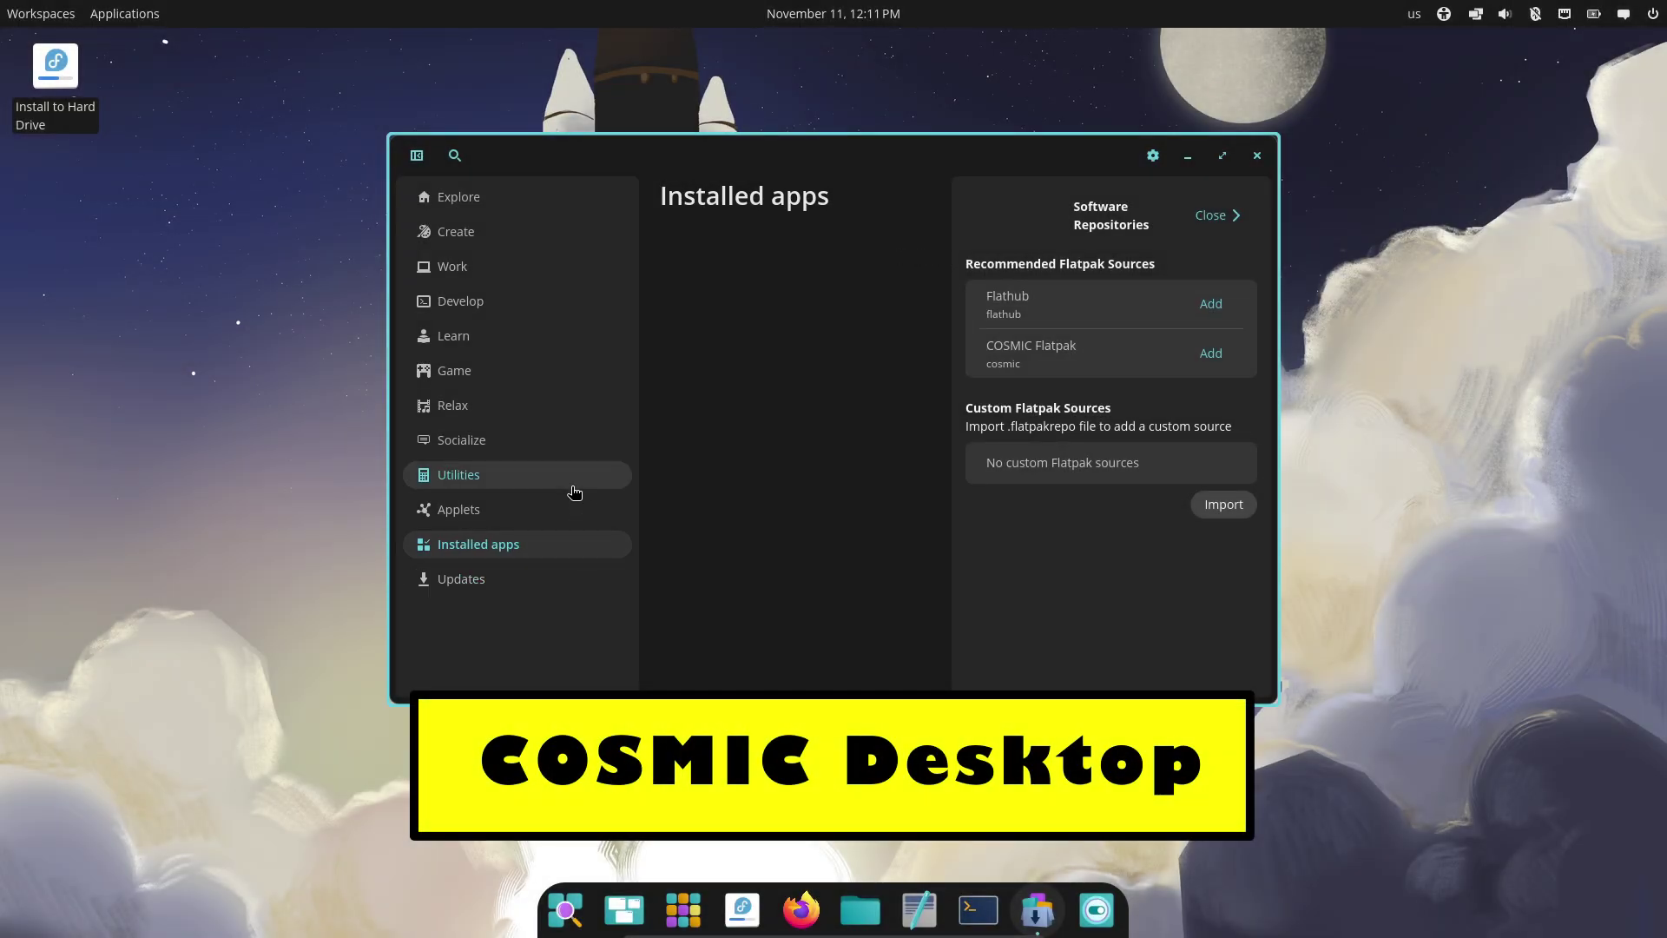
left_click(569, 510)
left_click(535, 233)
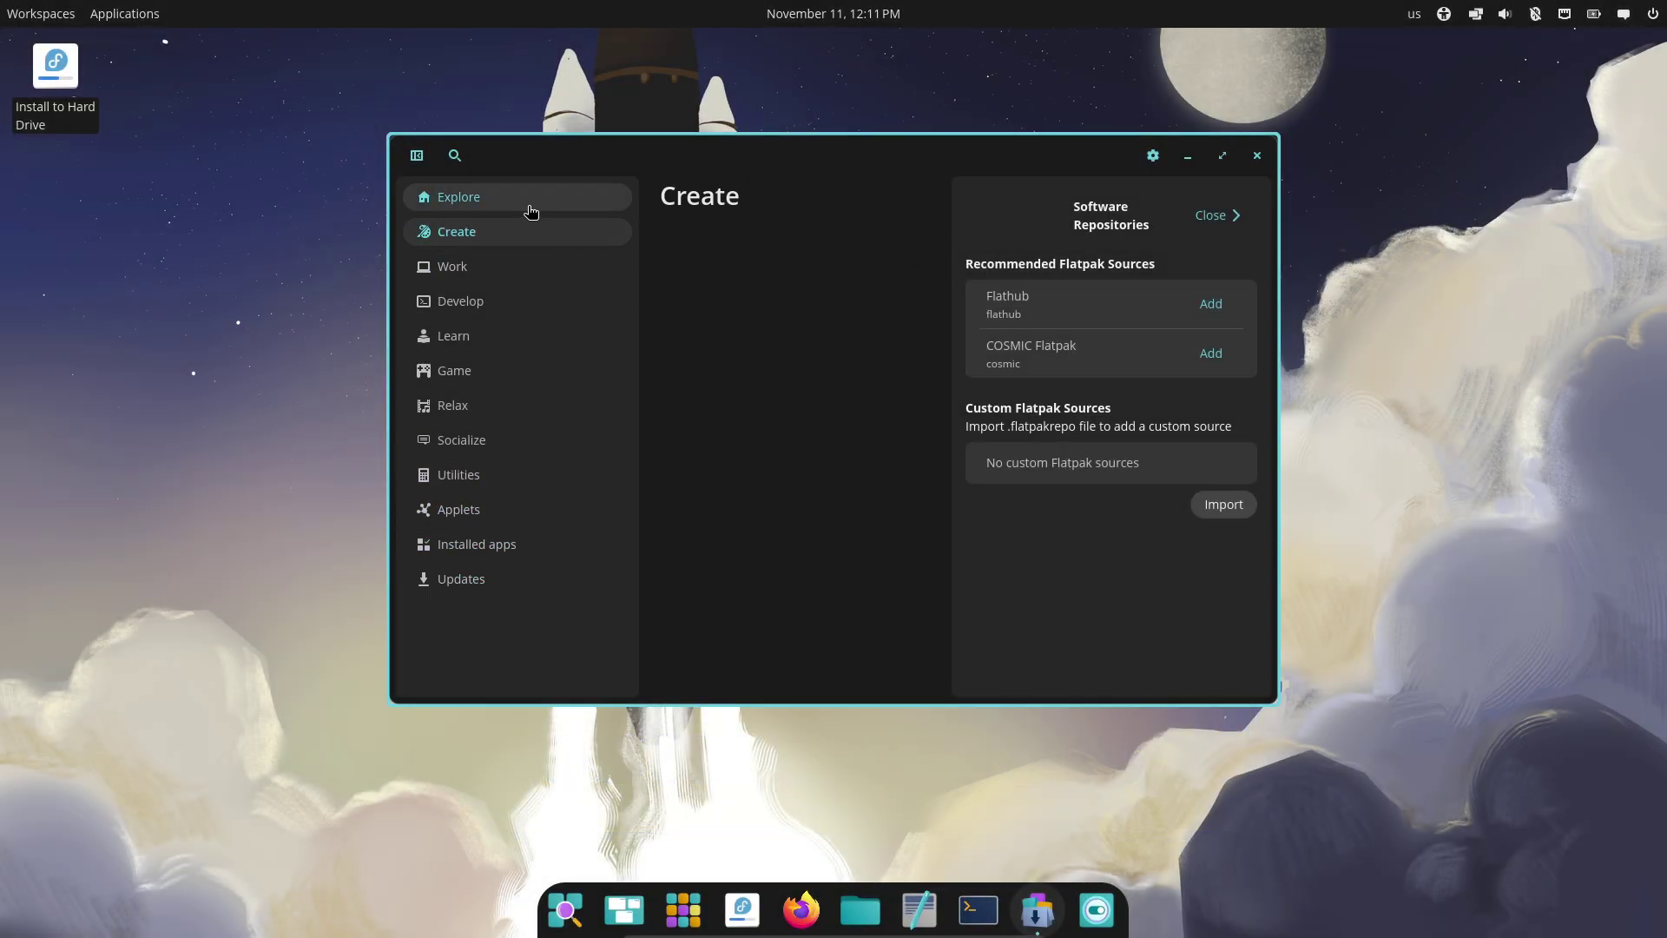
left_click(529, 210)
left_click(1212, 216)
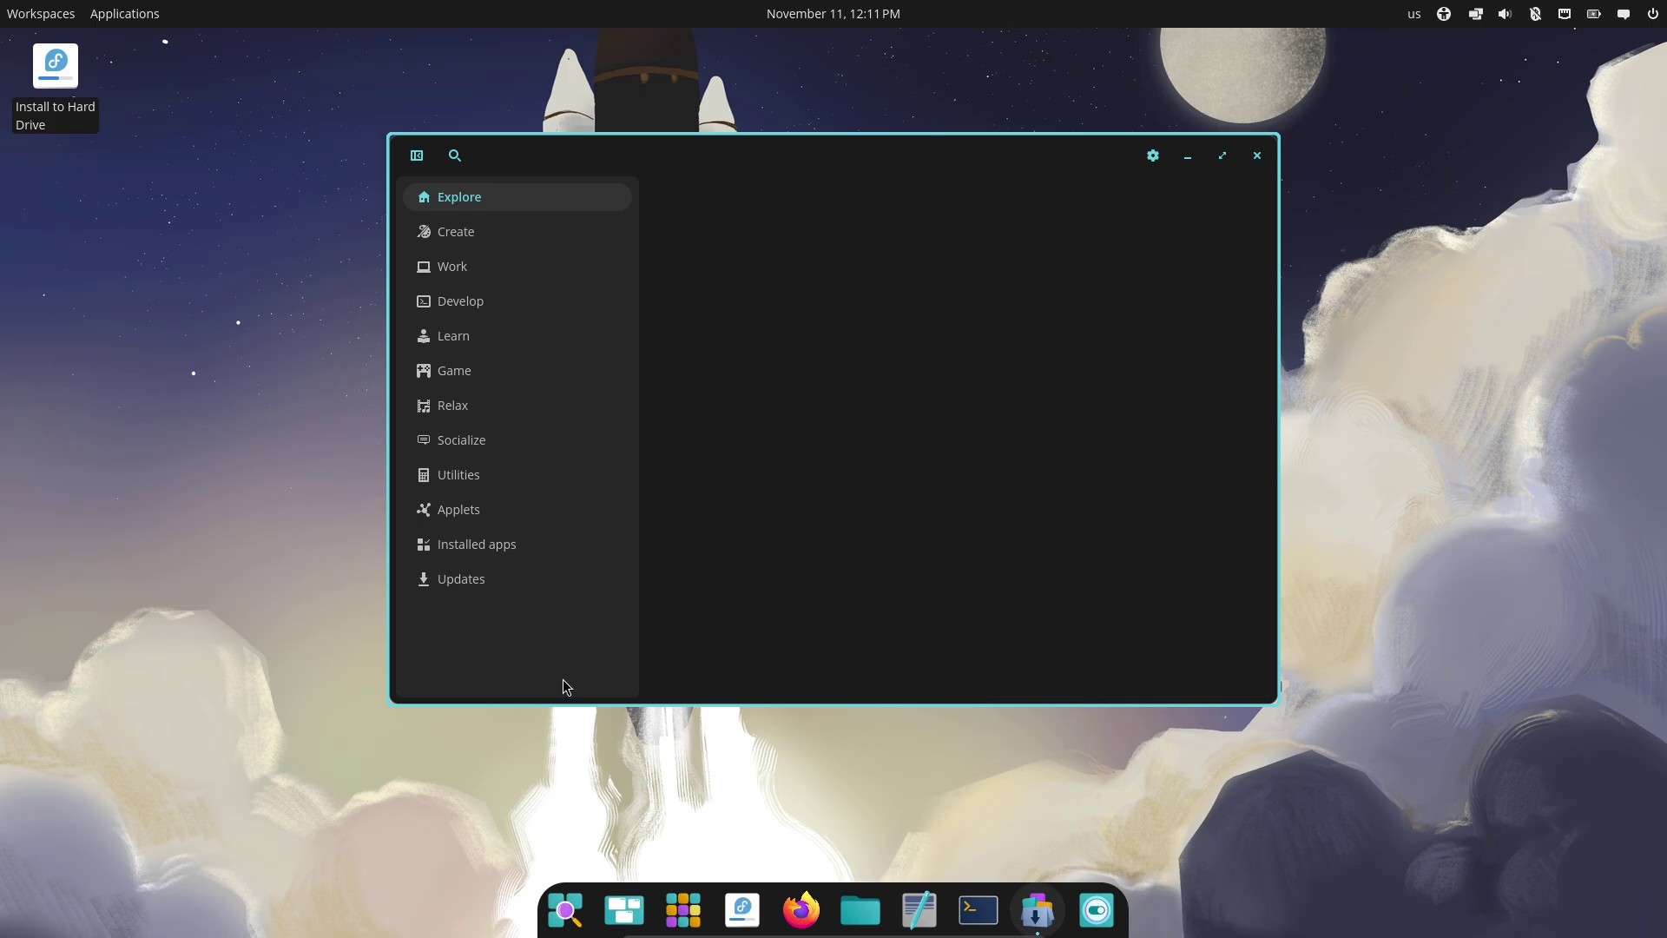
Search the app launcher for 'fire' and scroll the results
left_click(582, 907)
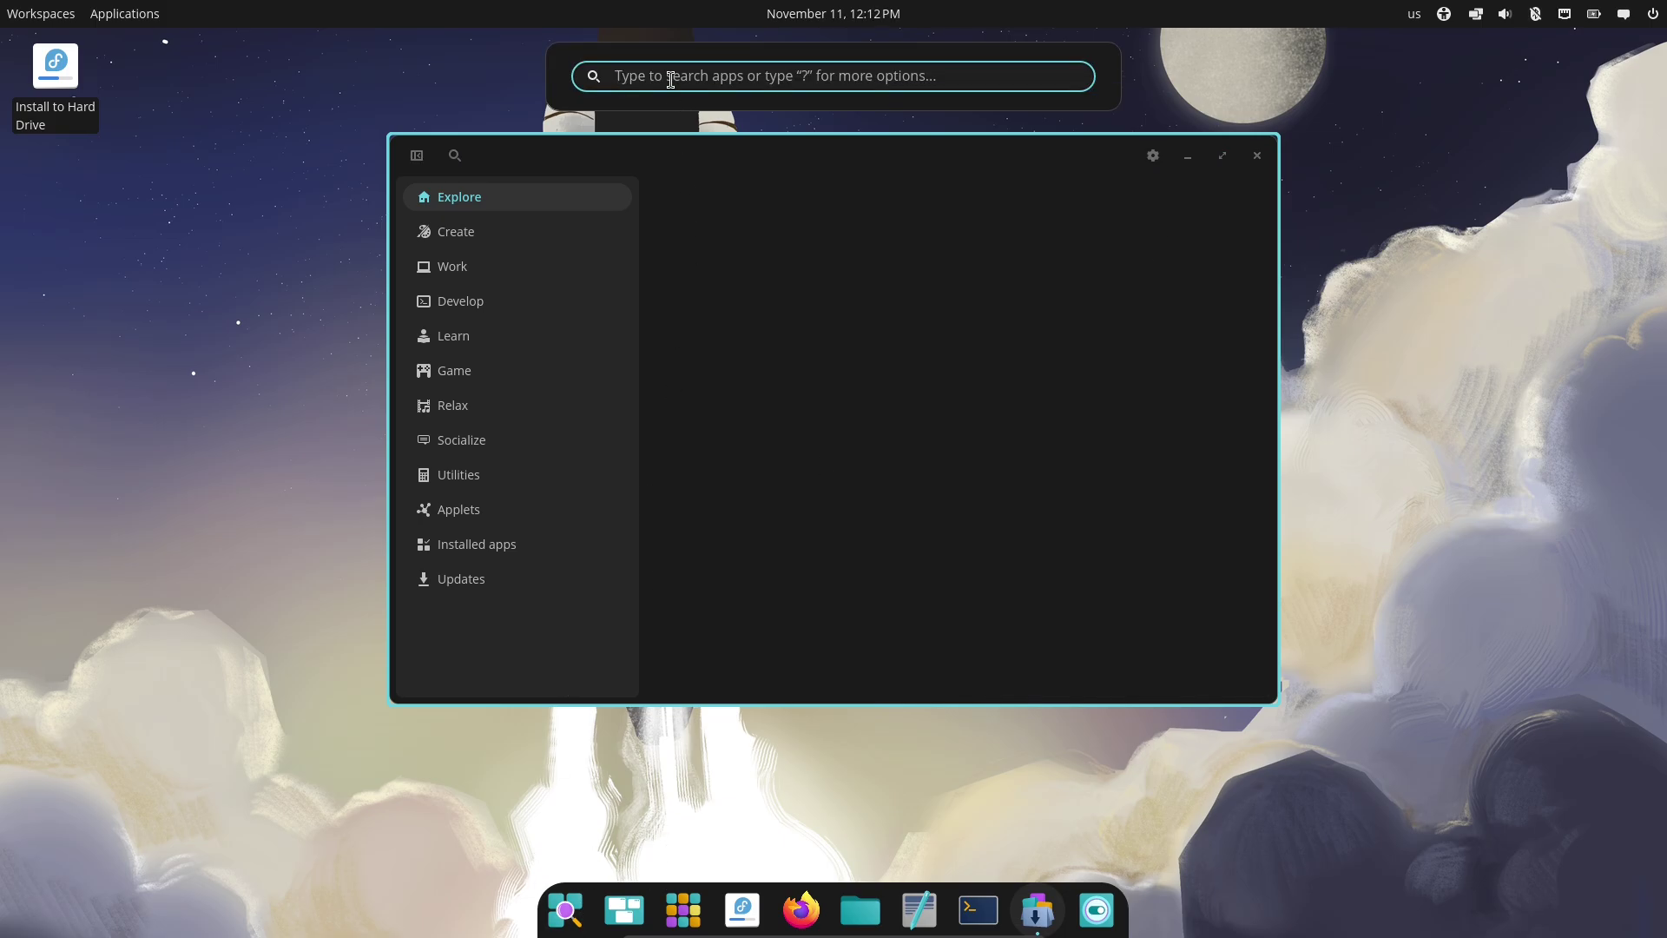
type("fire")
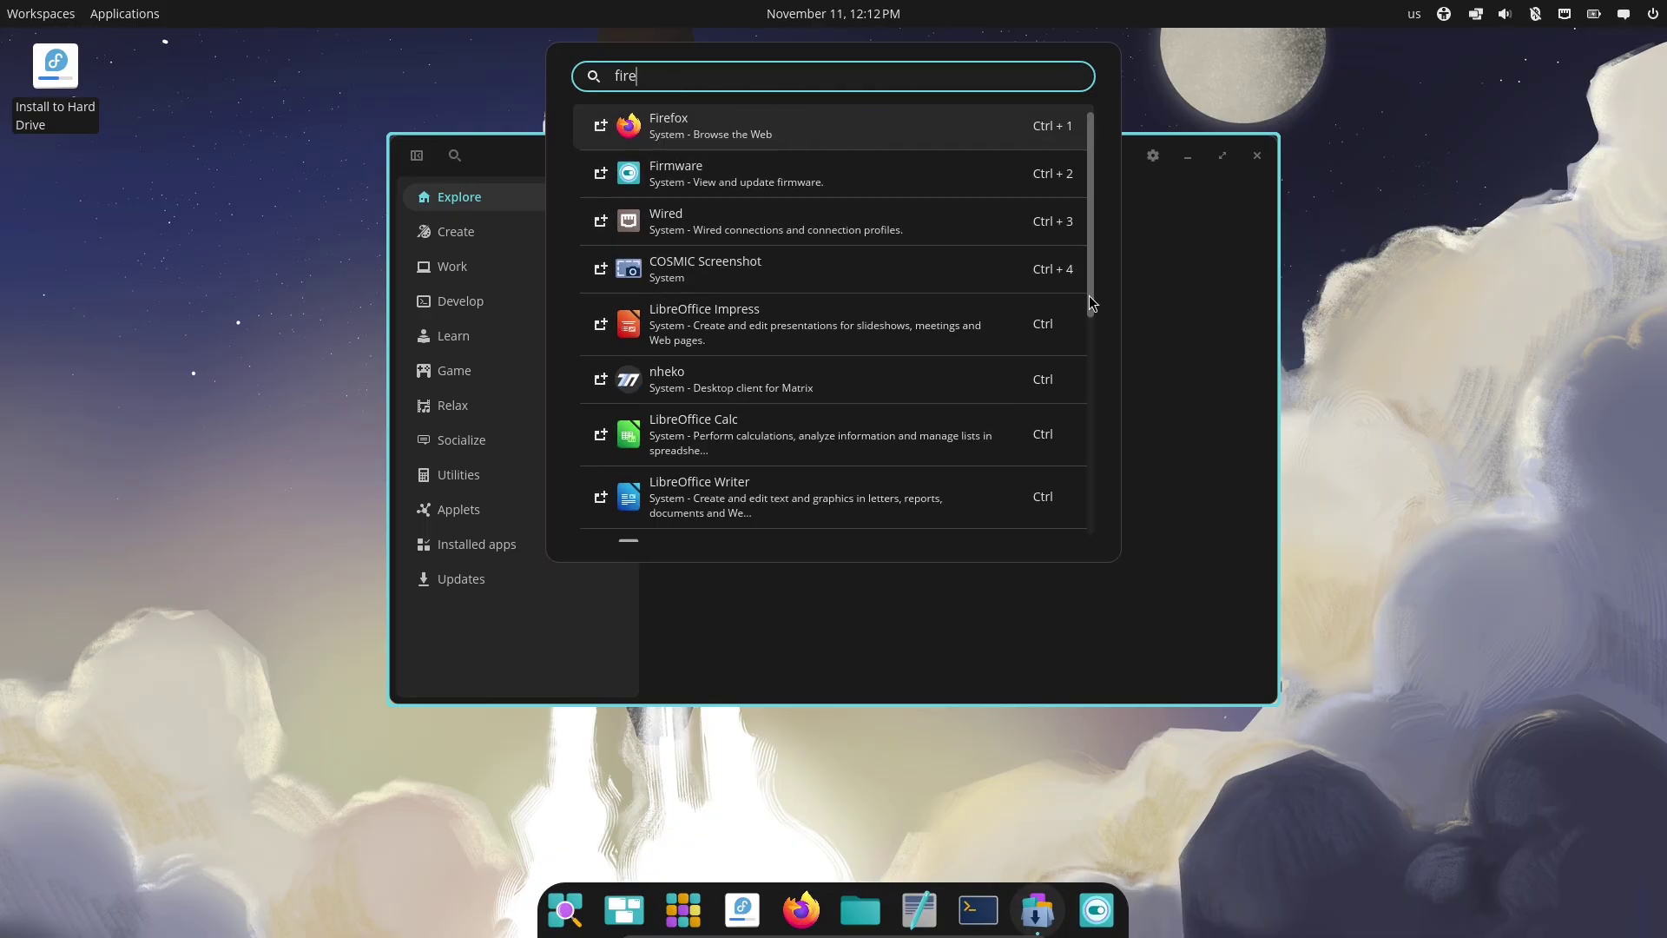
scroll(1088, 295, "down", 3)
left_click_drag(1080, 445, 1088, 167)
left_click(1533, 386)
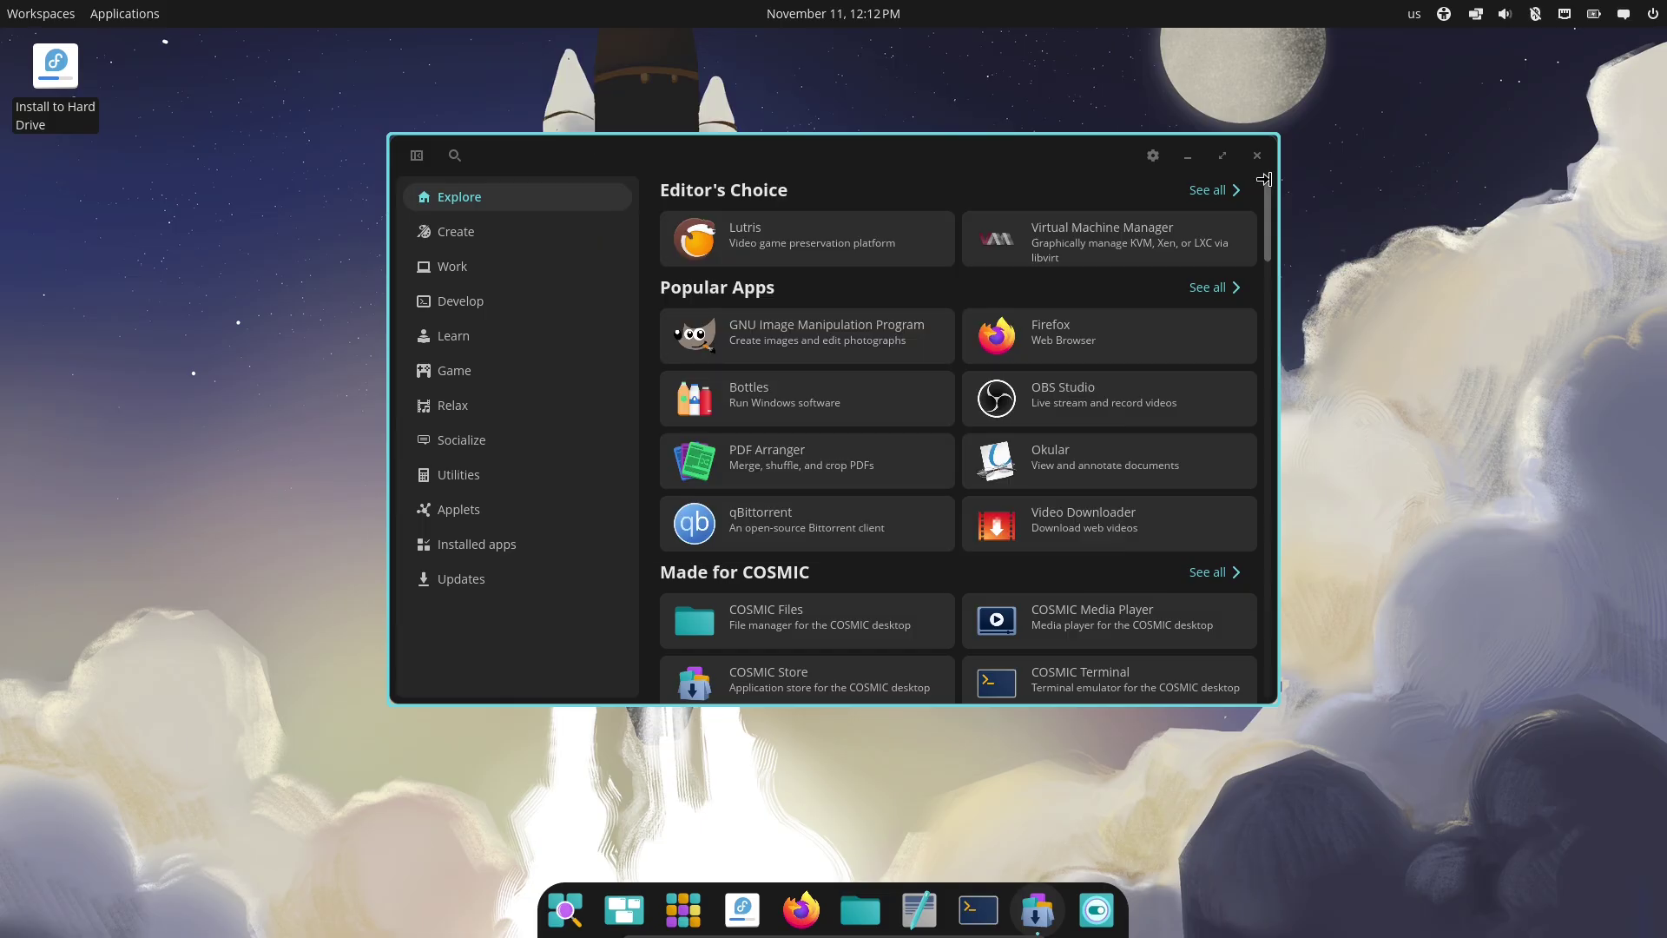
Maximize the store, view Firefox's details and repository sources, then open the Create category
left_click(1222, 155)
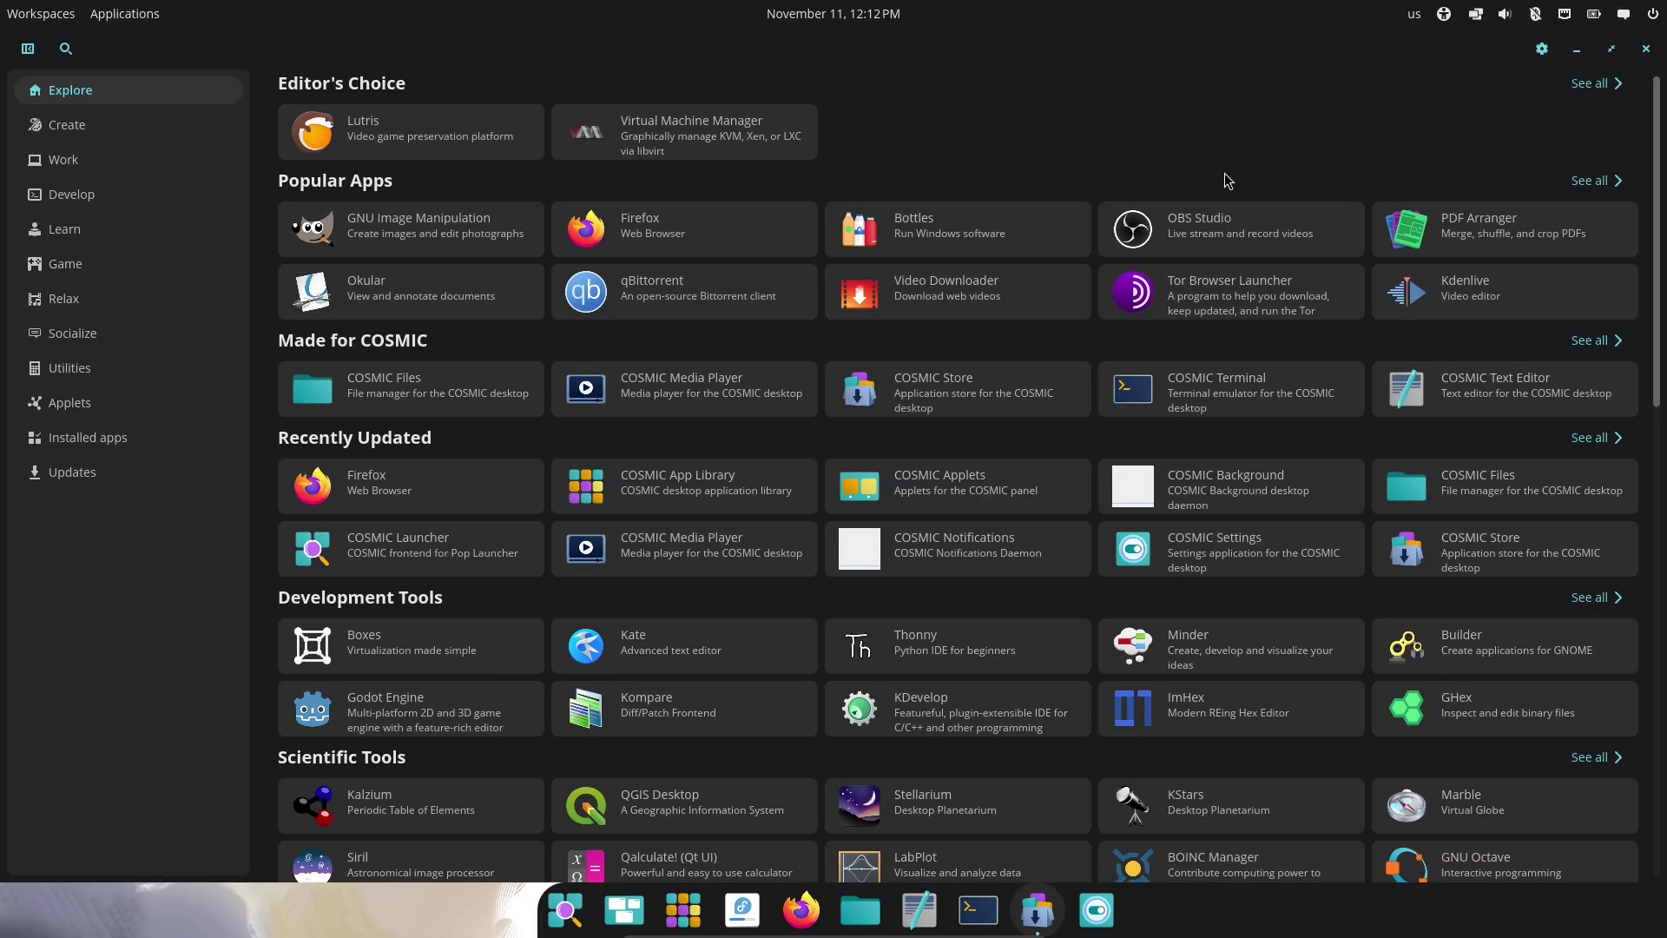
left_click(741, 253)
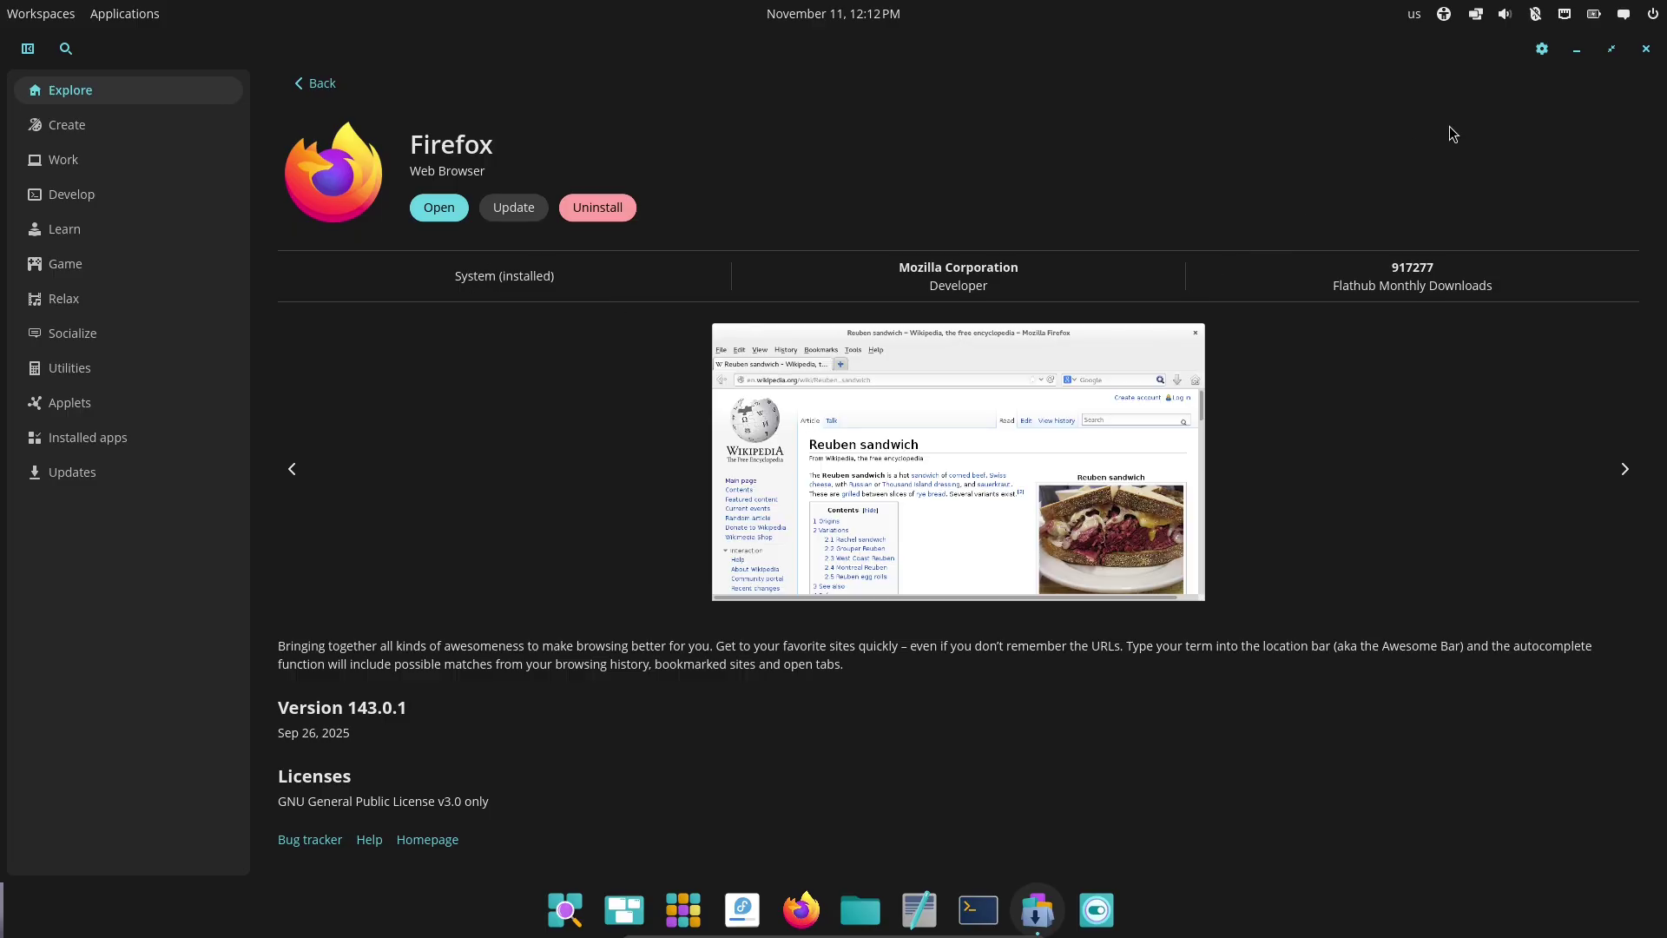
left_click(1542, 49)
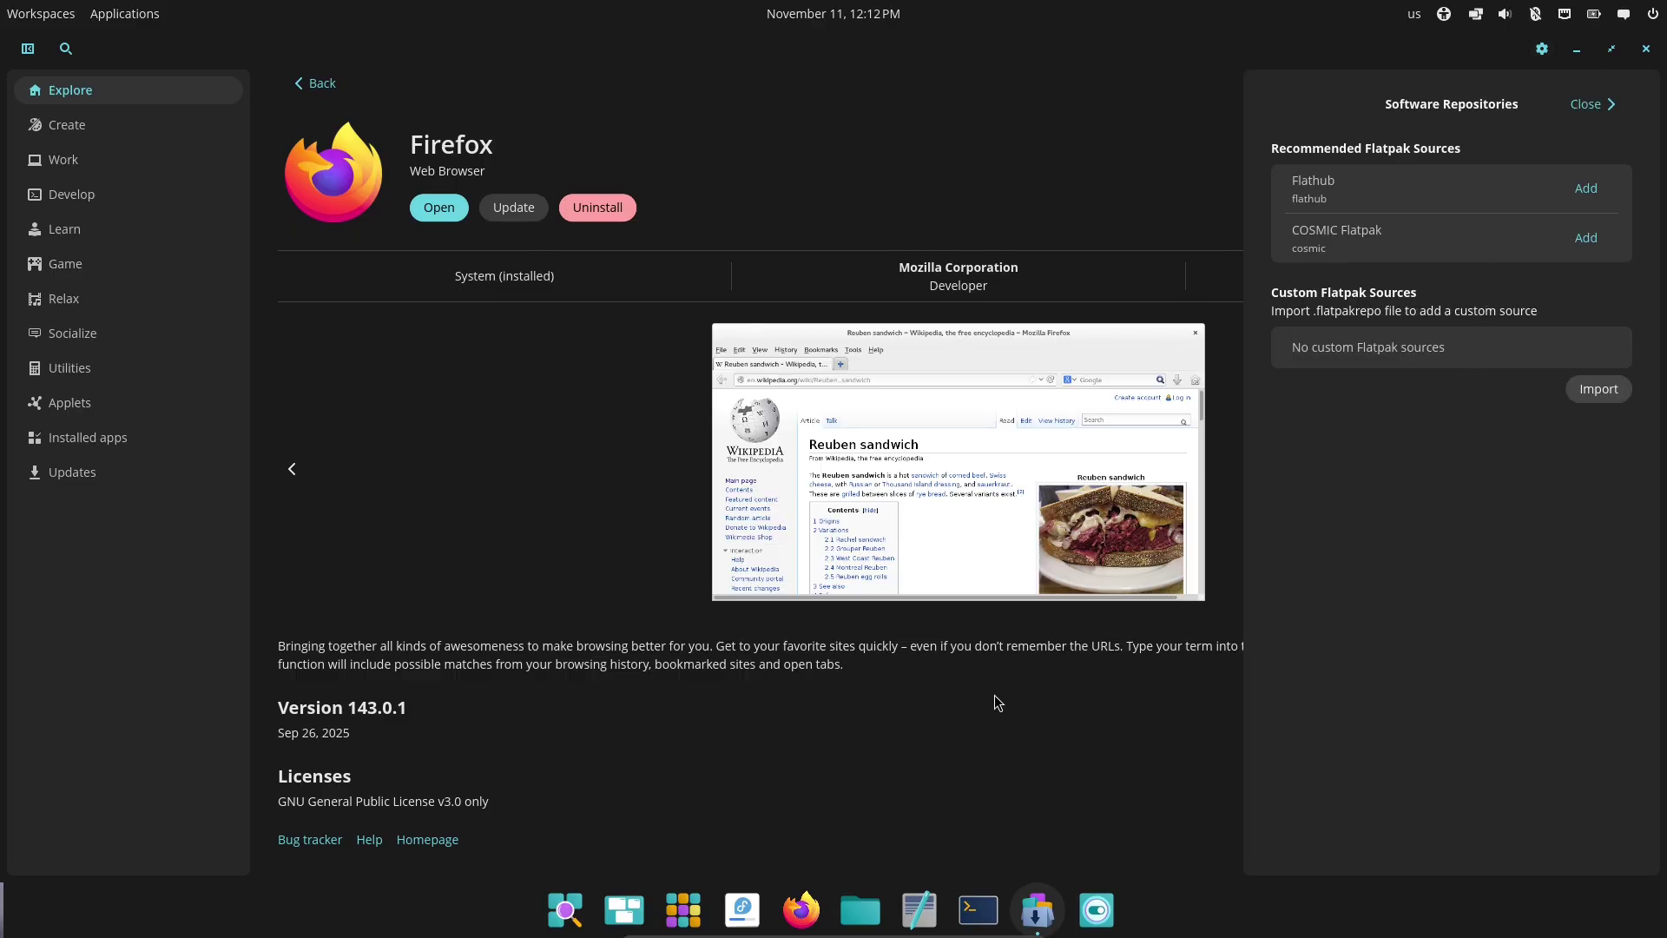
left_click(81, 125)
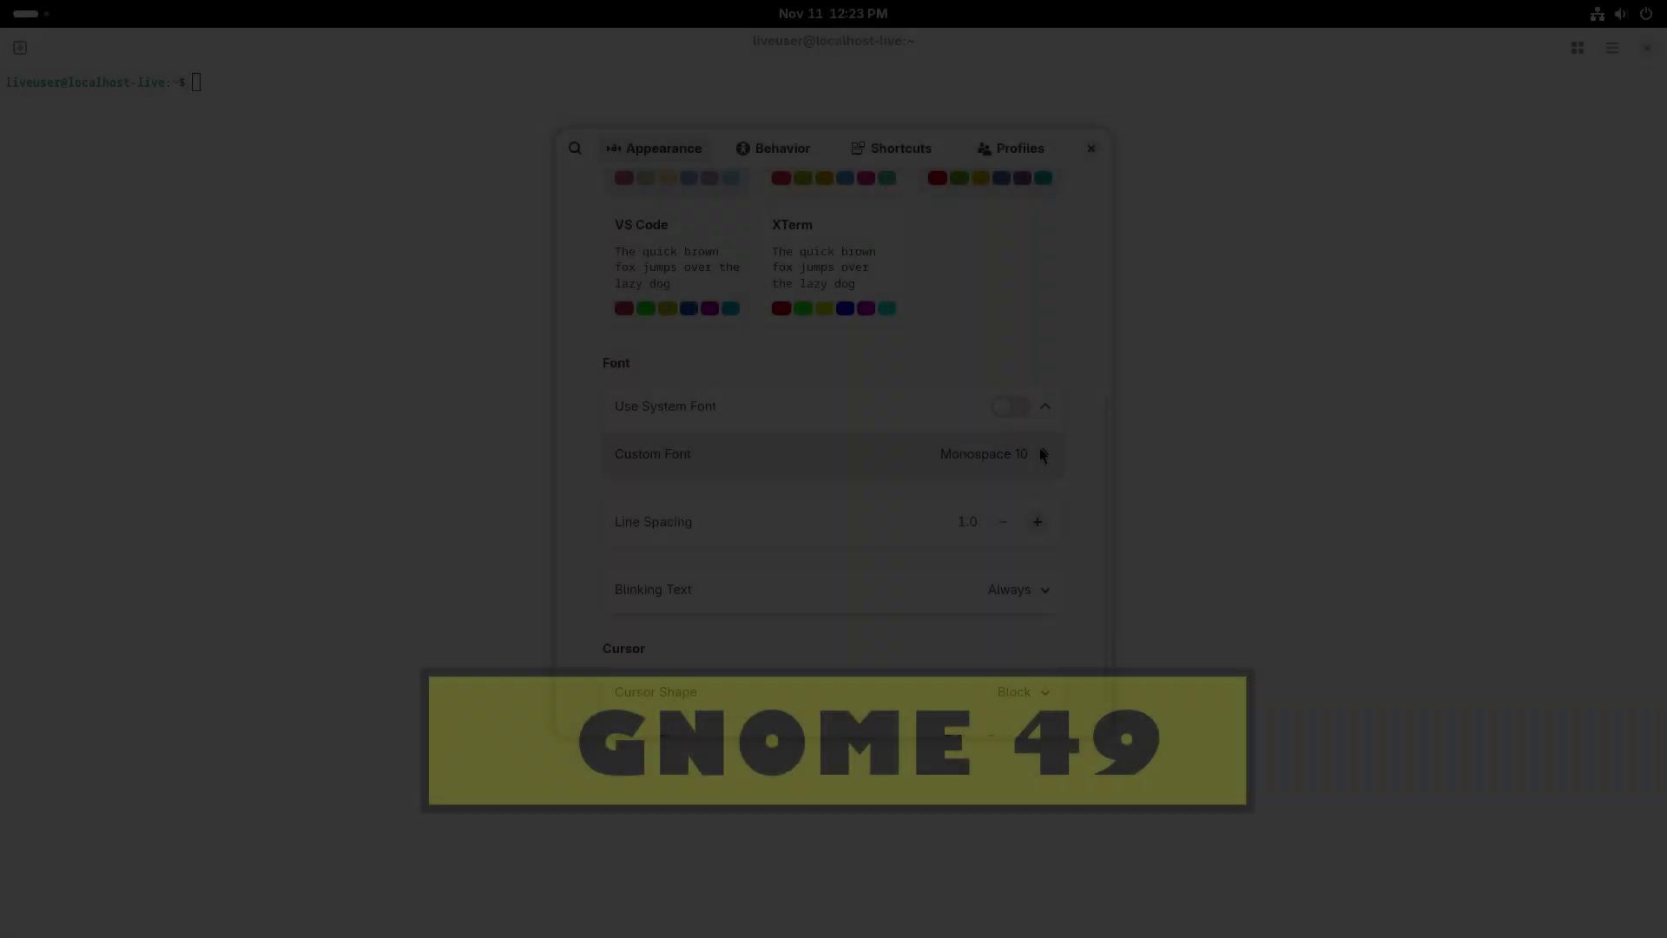
Give GNOME Terminal a custom Monospace Regular font and close Preferences
left_click(1040, 446)
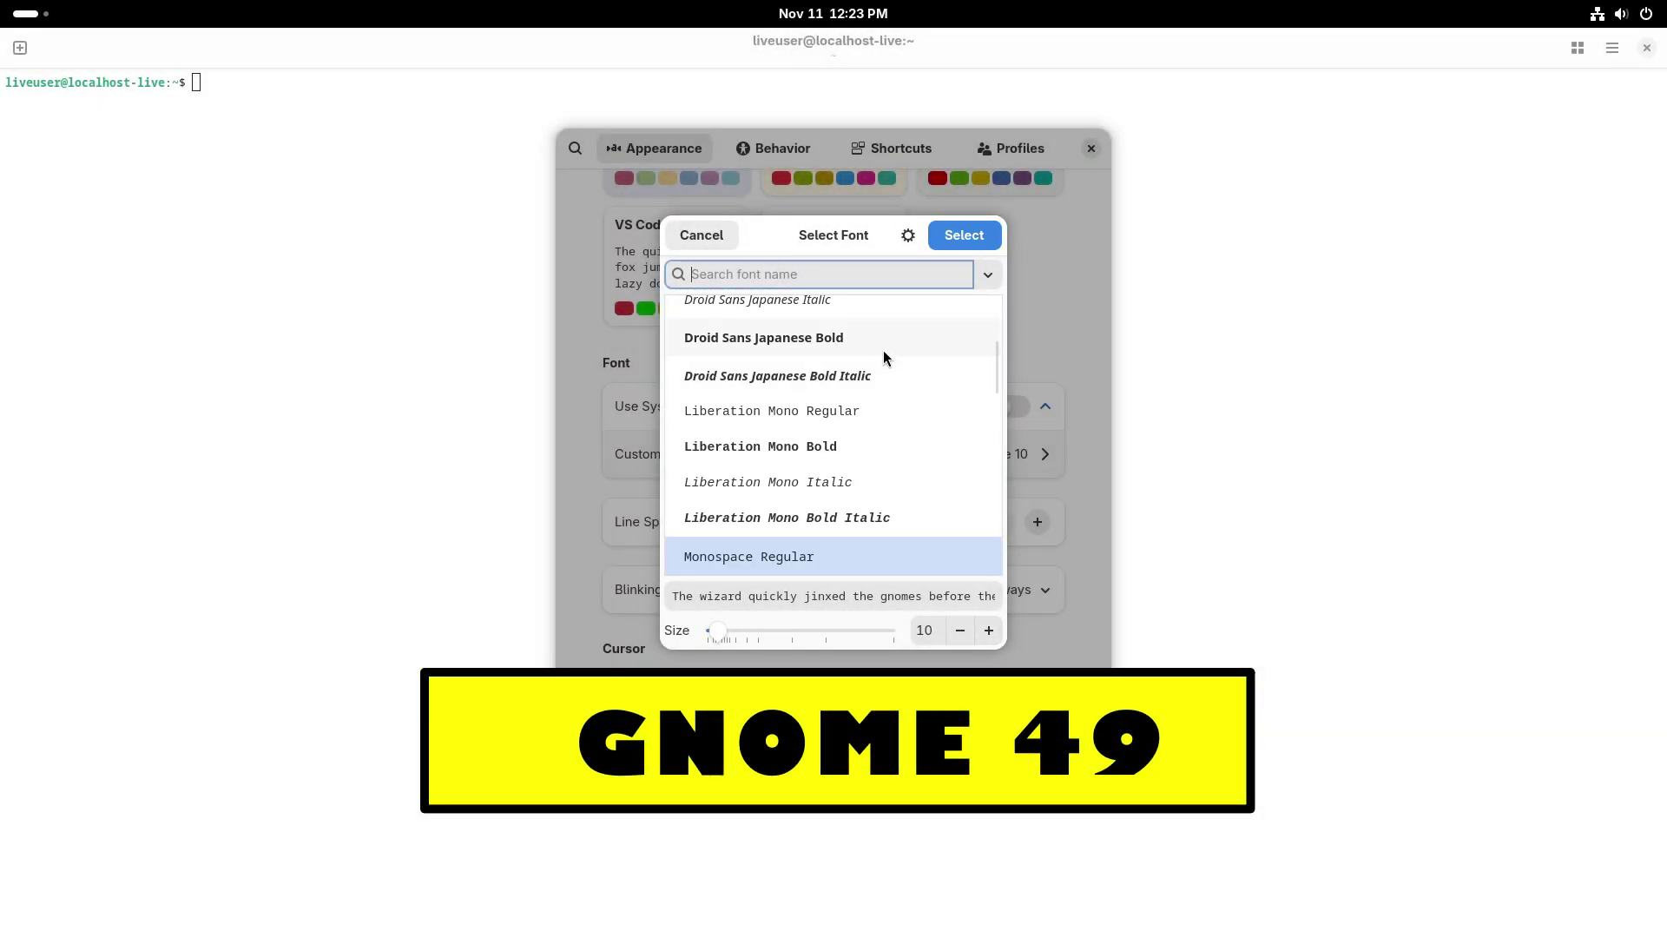
double_click(987, 636)
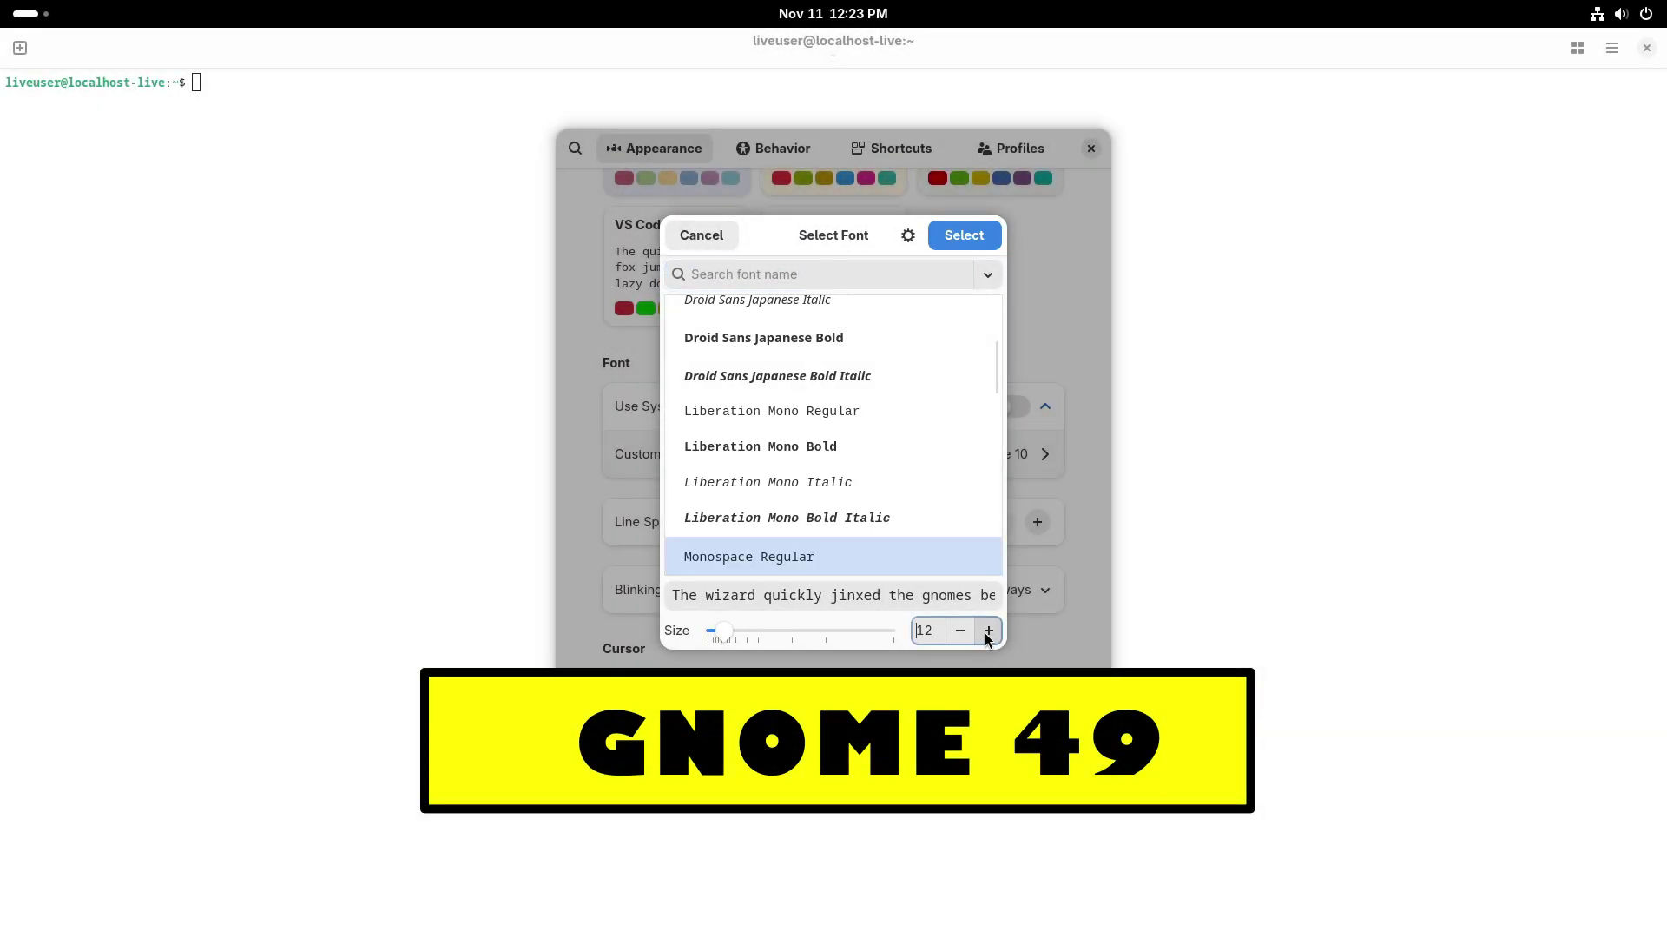
left_click(964, 234)
left_click(1091, 149)
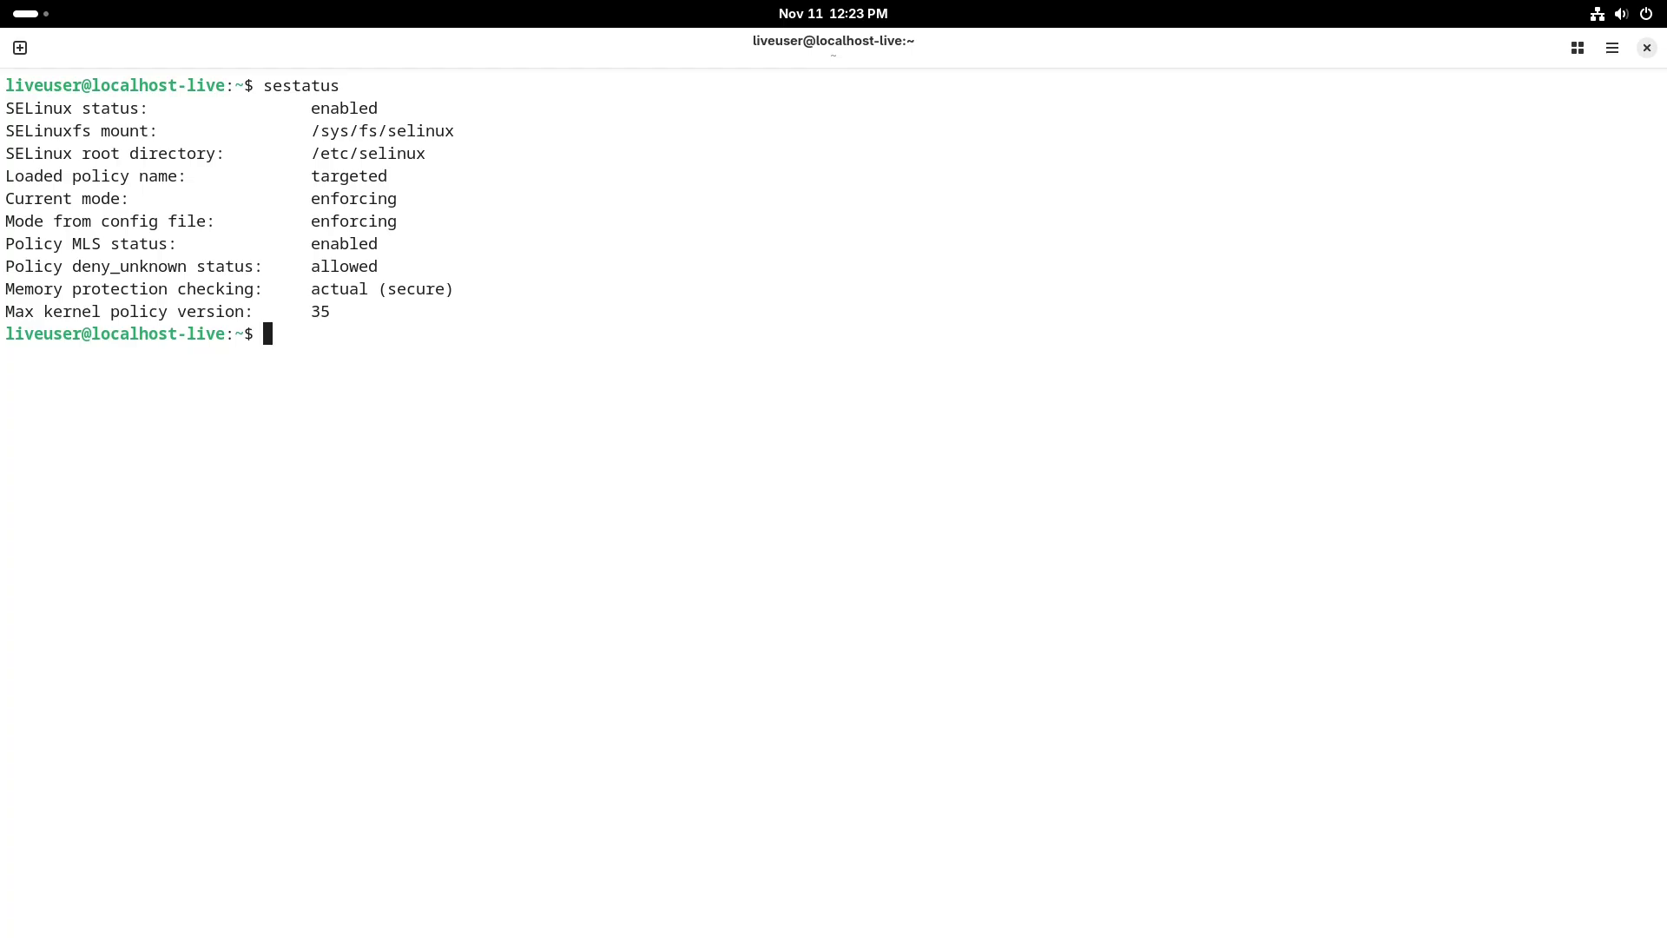
Run fastfetch, start 'sudo dnf install fastfetch', then view GIMP's details in COSMIC Store
type("fastfetch")
key("Return")
type("sudo ")
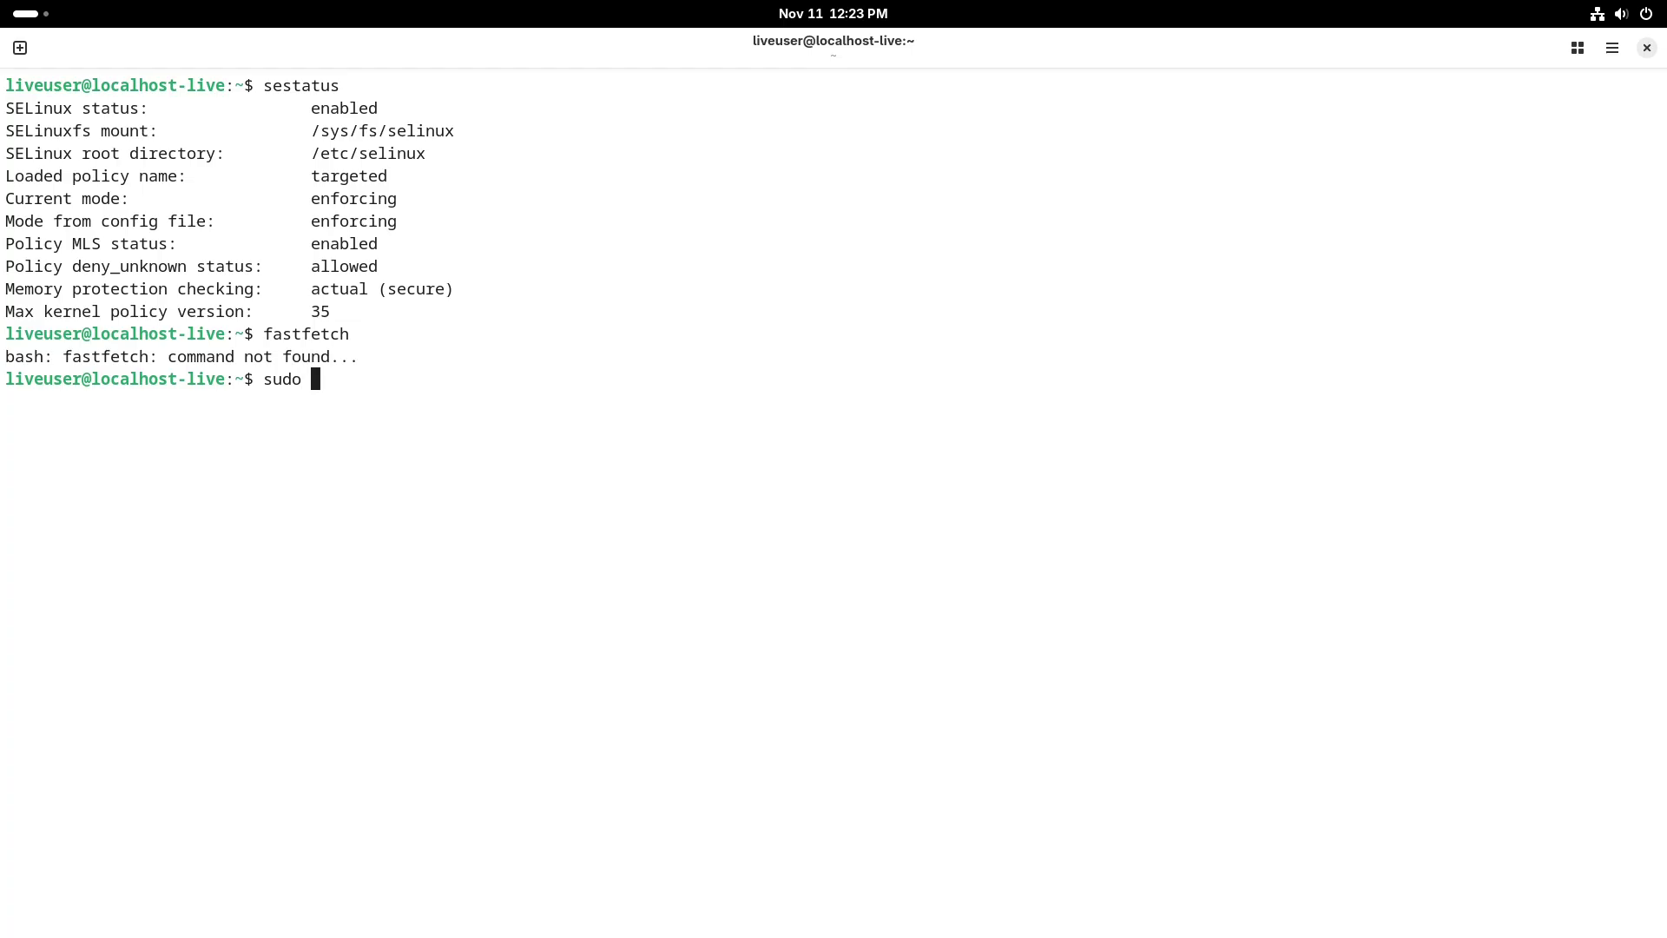
type("dnf install fastfetch")
key("Return")
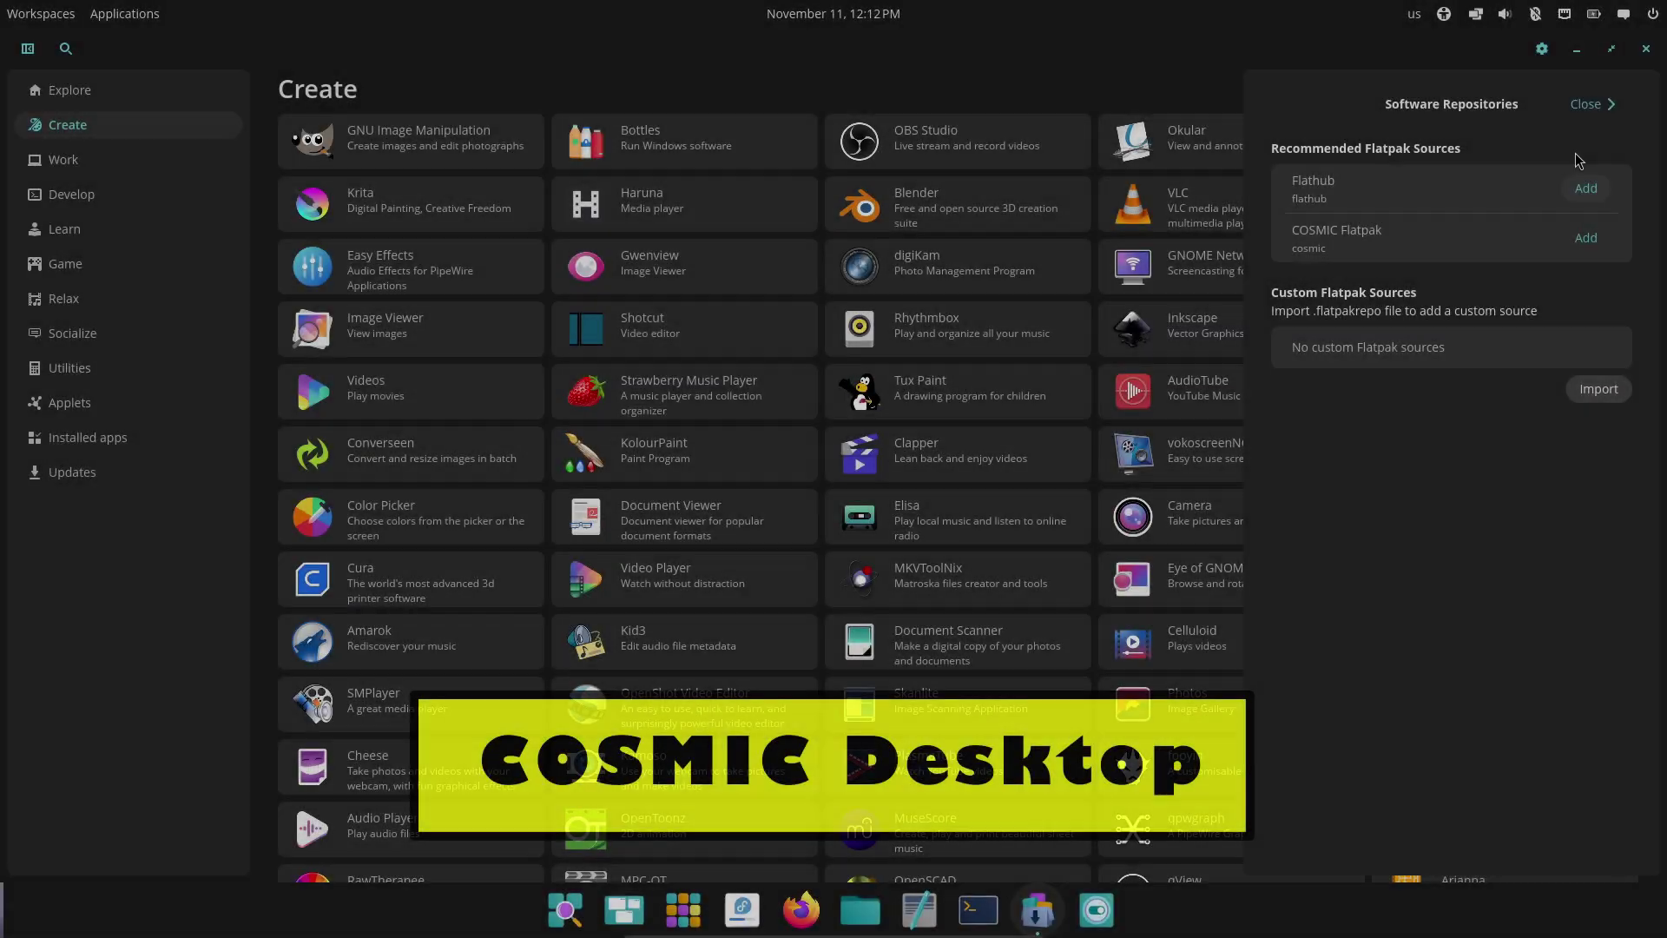
left_click(1585, 104)
left_click(489, 162)
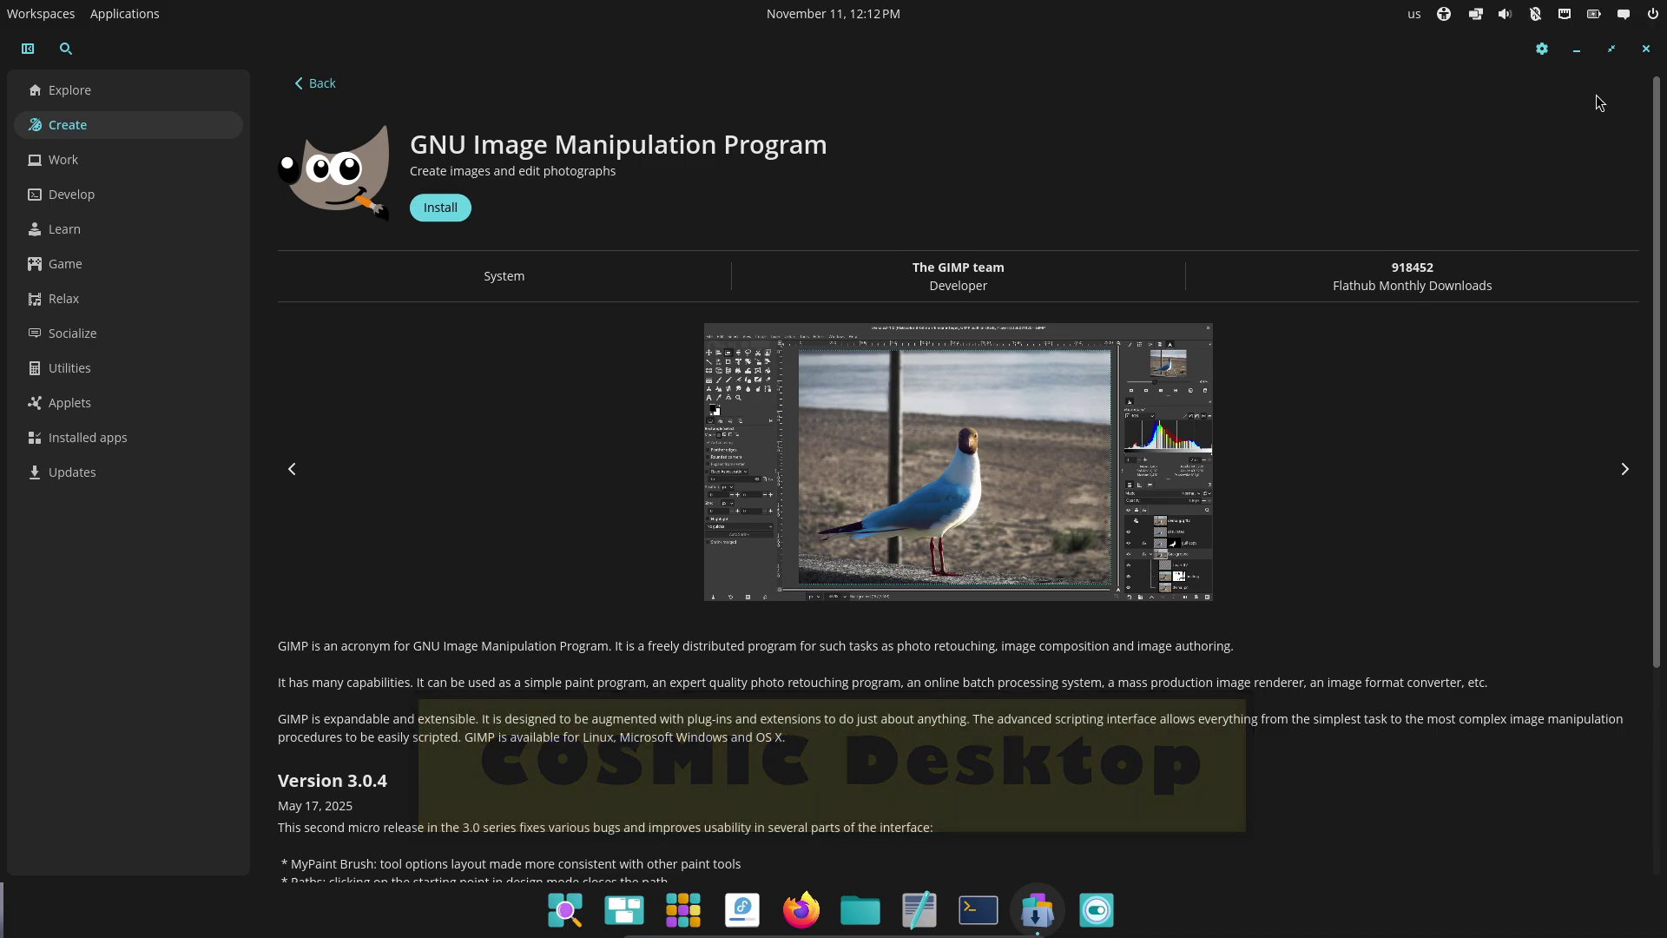
Close the app store and open the desktop appearance settings in a maximized Settings window
left_click(1645, 49)
right_click(776, 425)
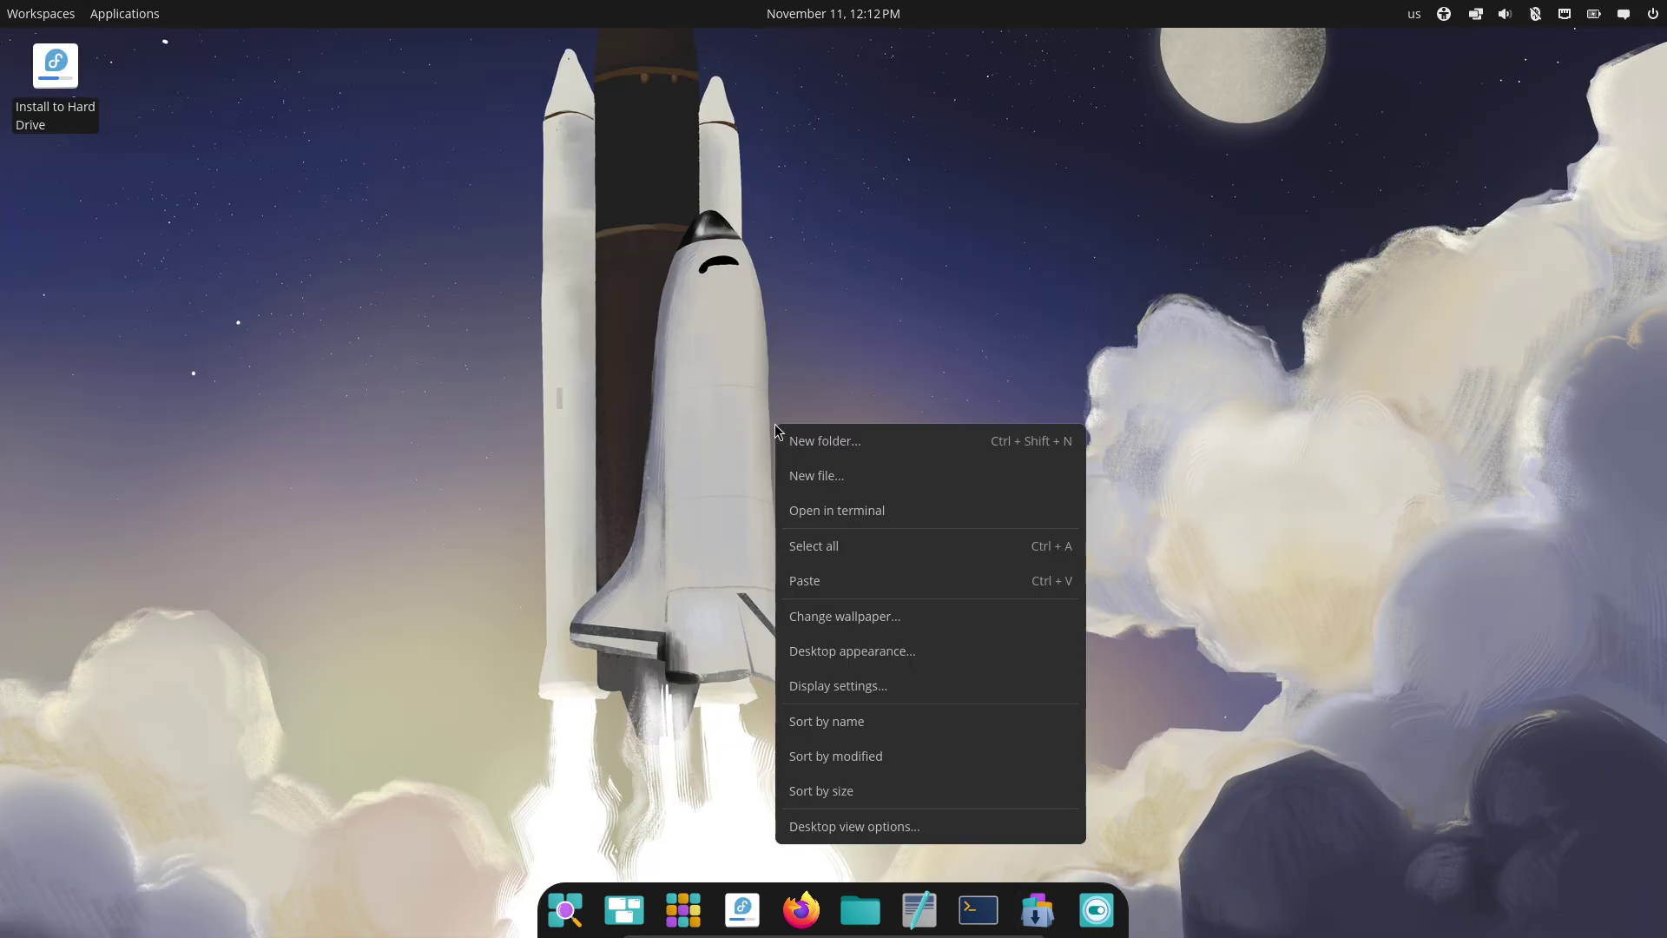
left_click(853, 645)
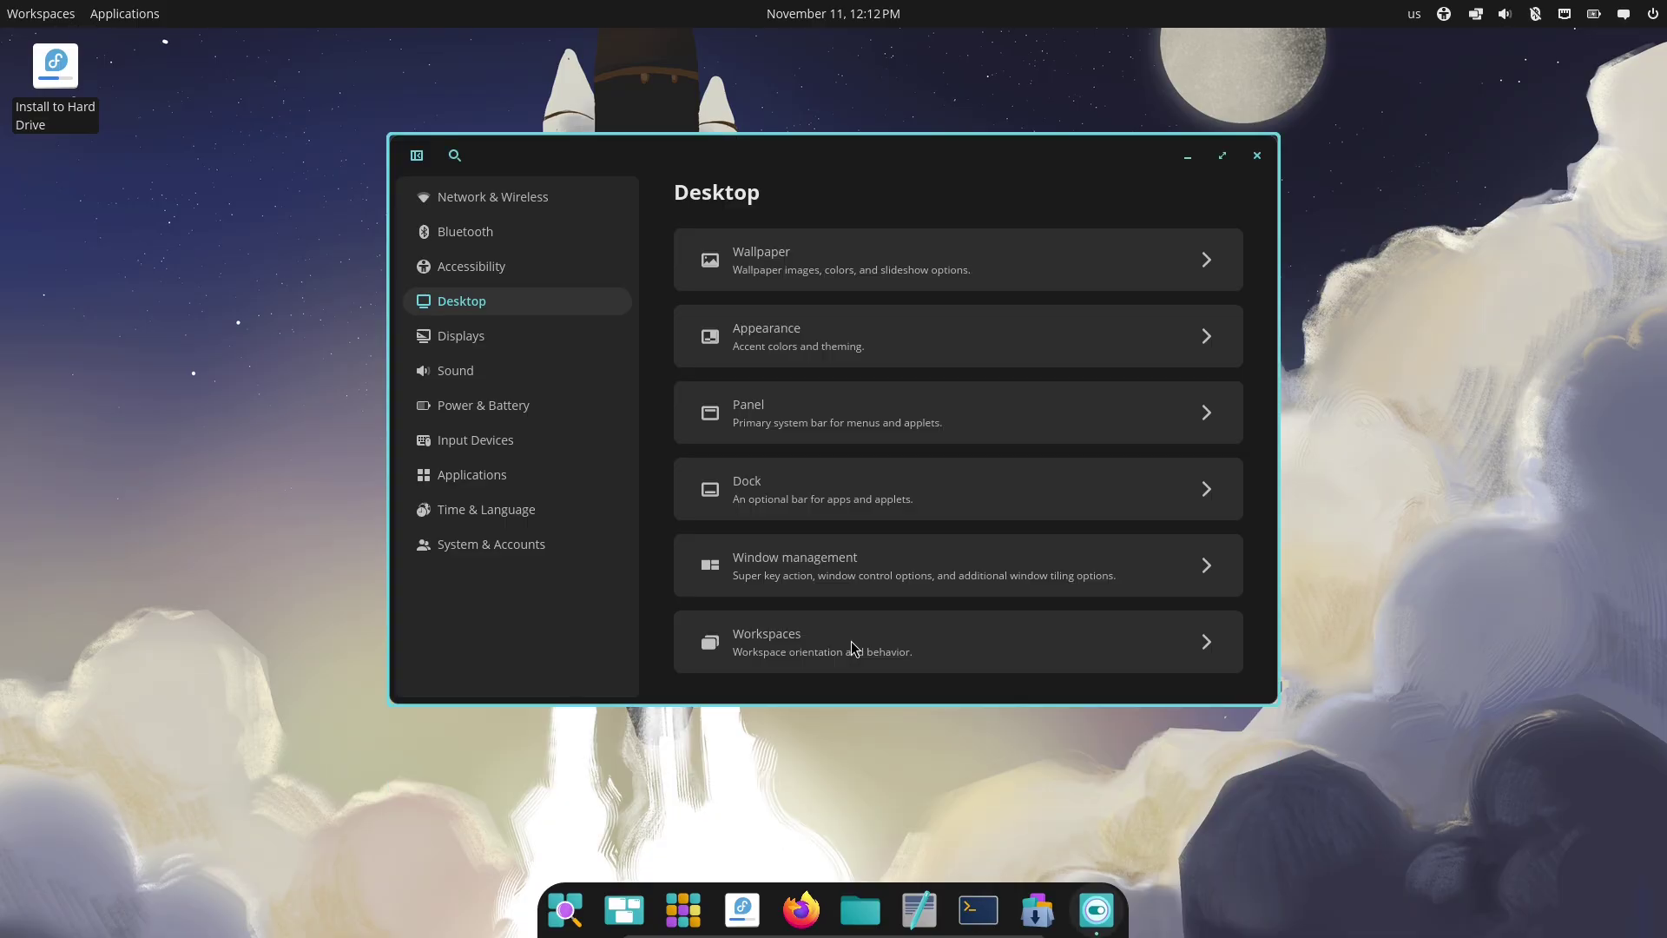
left_click(1223, 156)
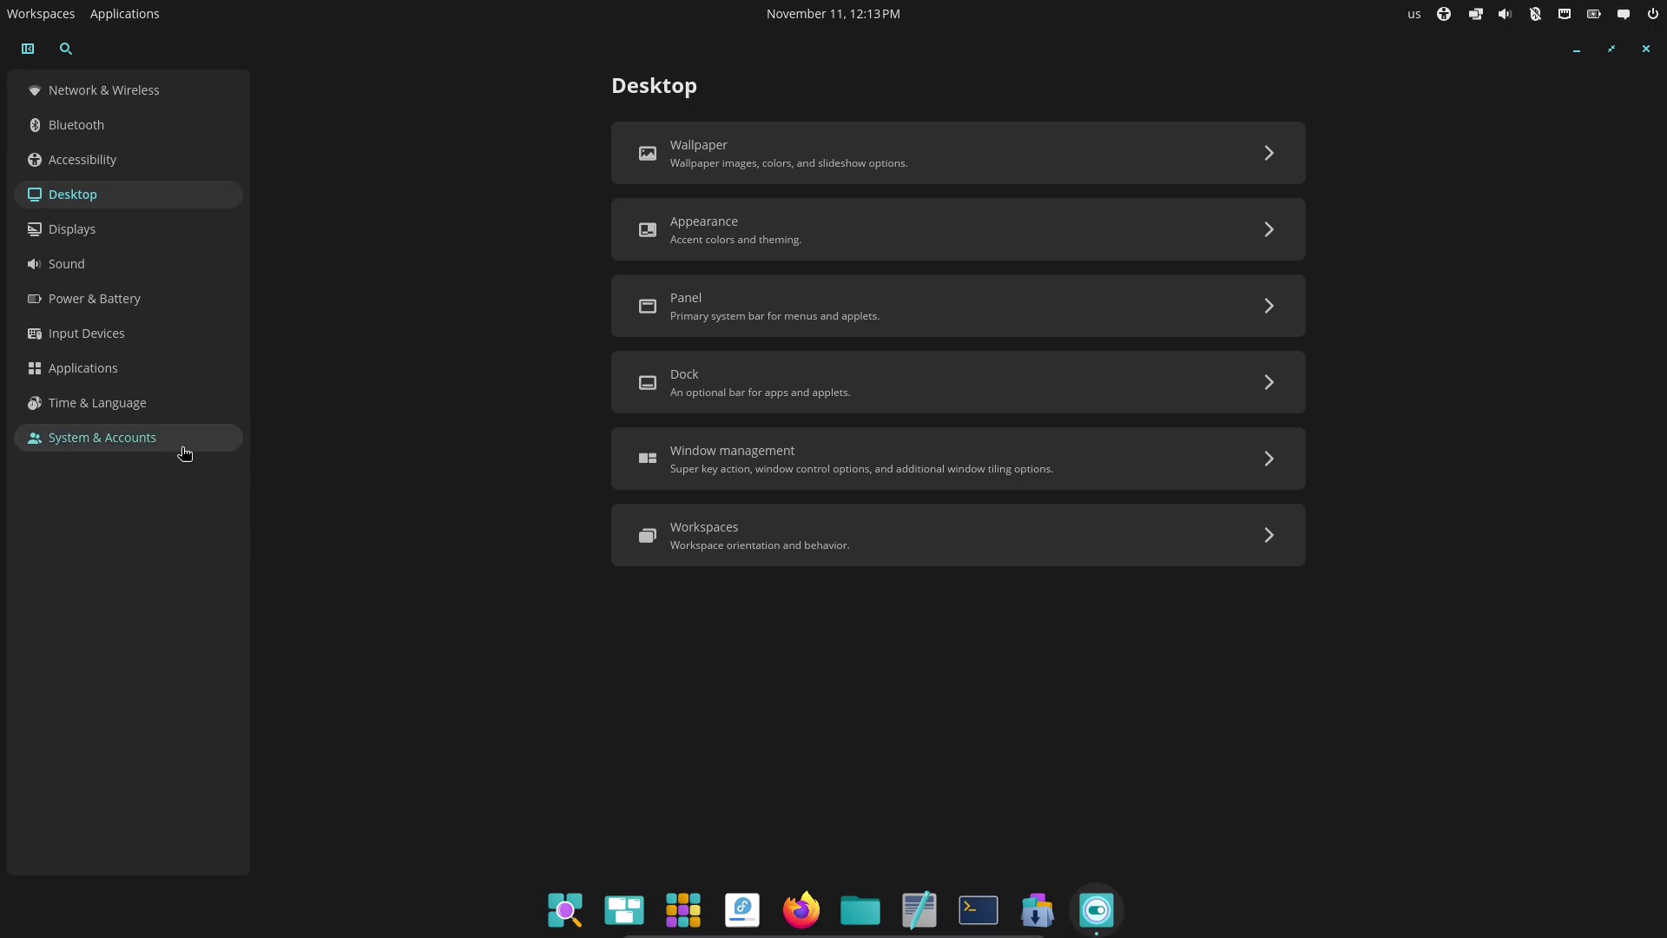
Look through the Workspaces and Panel settings pages of the Desktop section
left_click(751, 524)
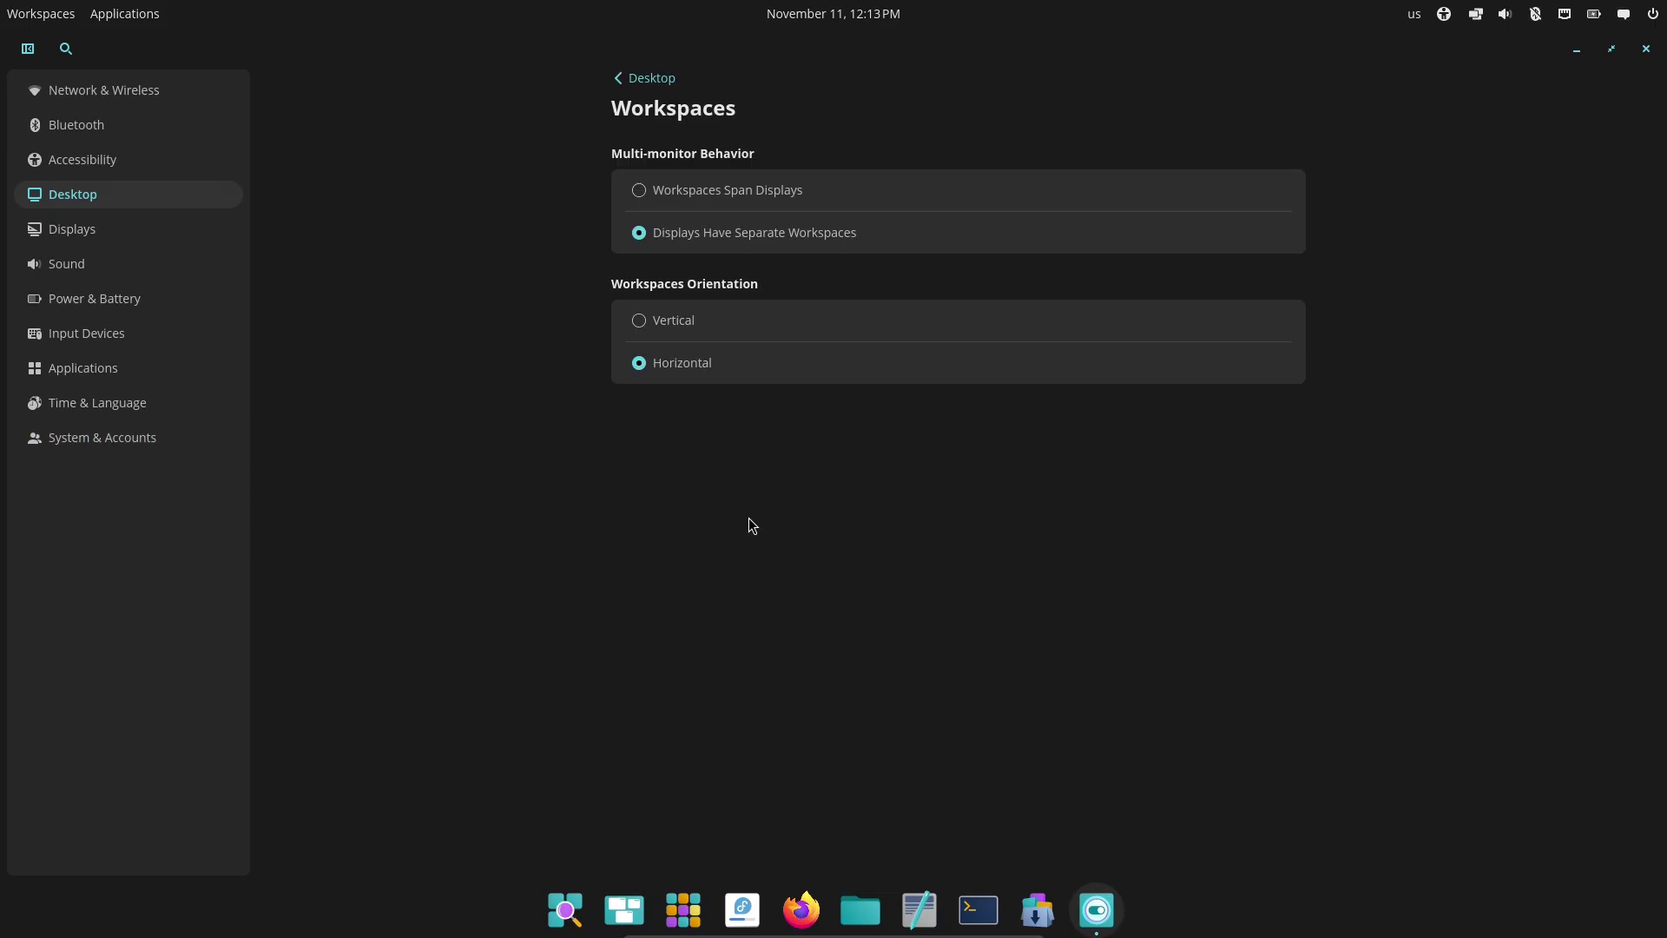
left_click(660, 77)
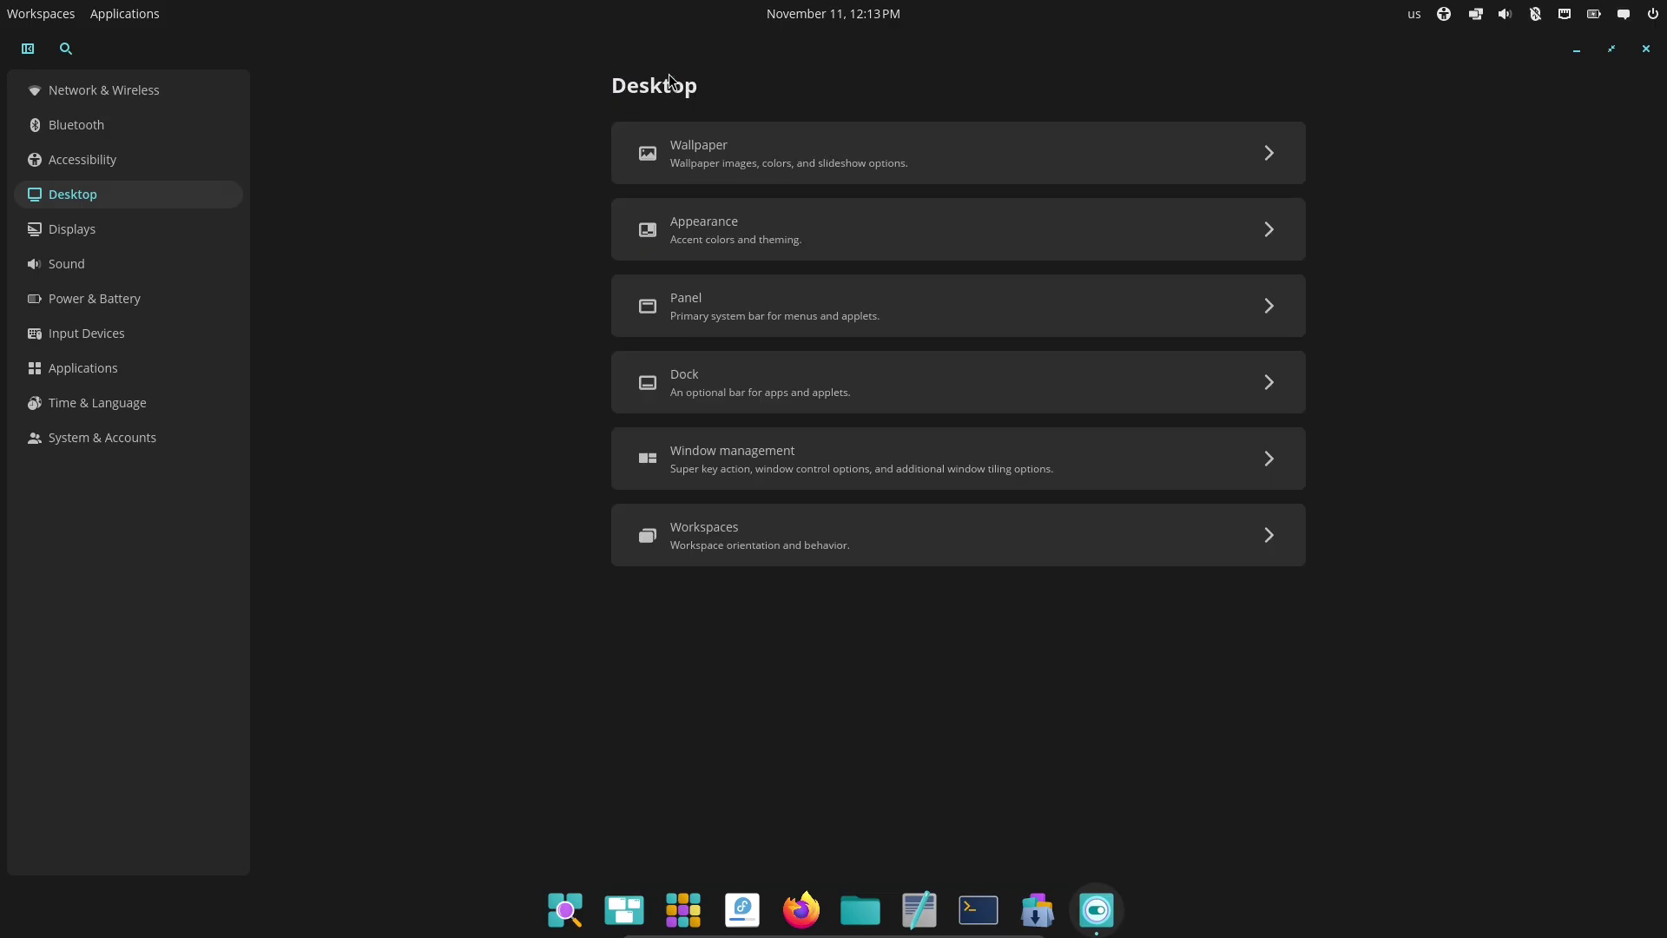
left_click(753, 289)
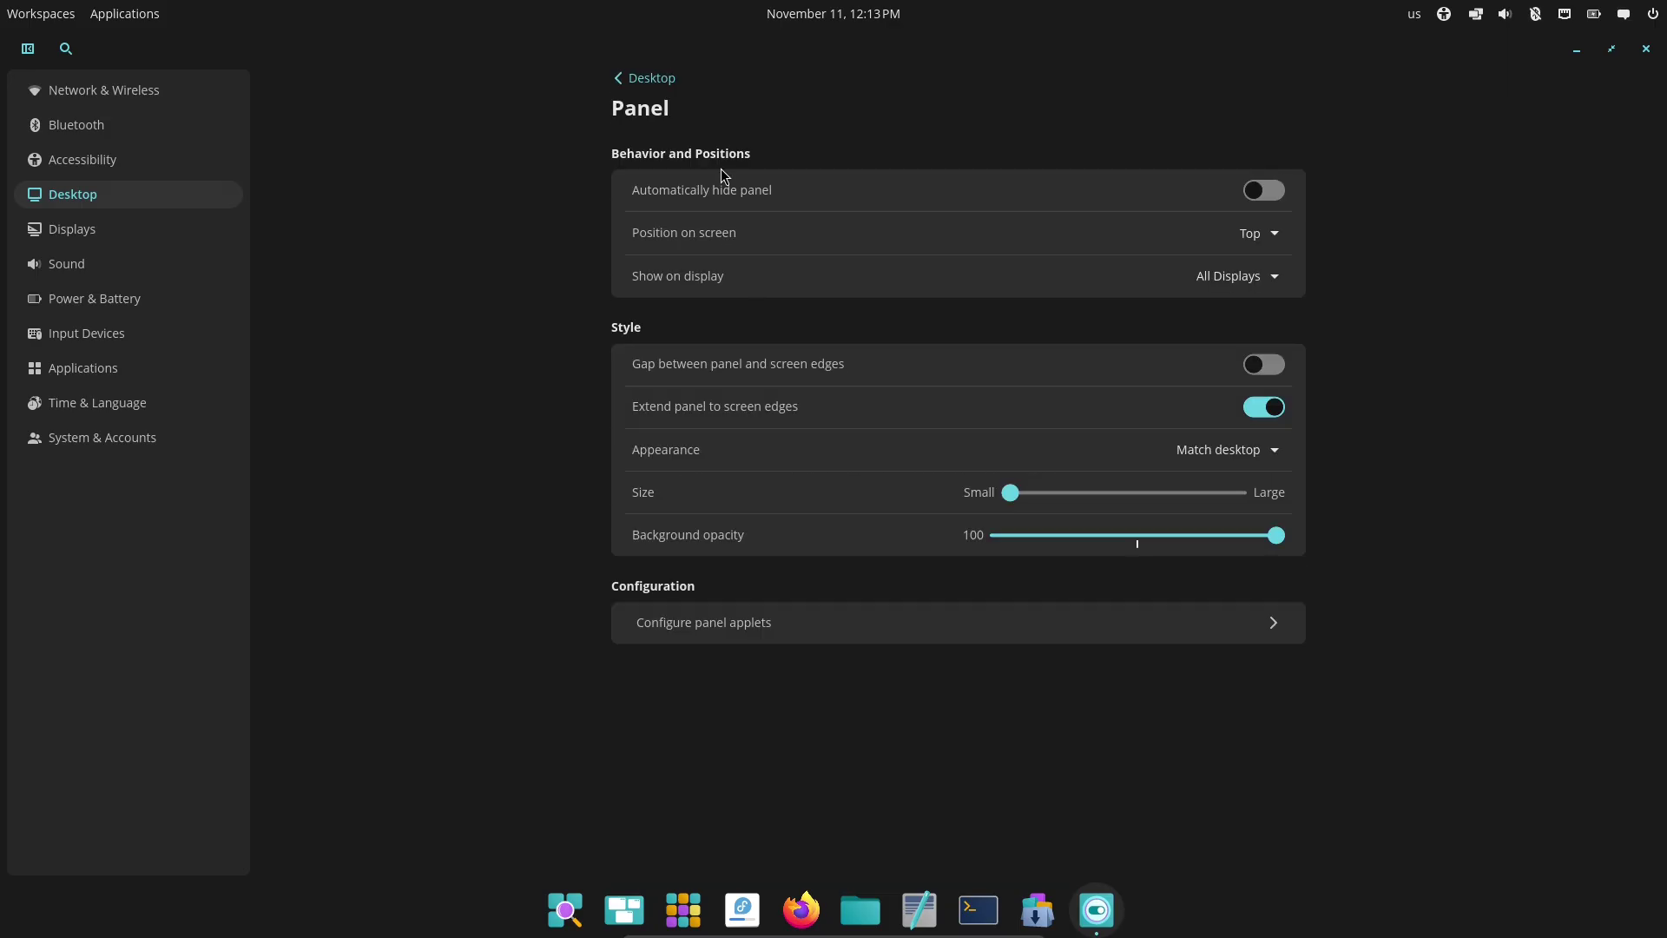
left_click(651, 79)
left_click(681, 303)
Reach Applications > X11 Applications Compatibility, showing No keys and Maximum compatibility mode
left_click(158, 411)
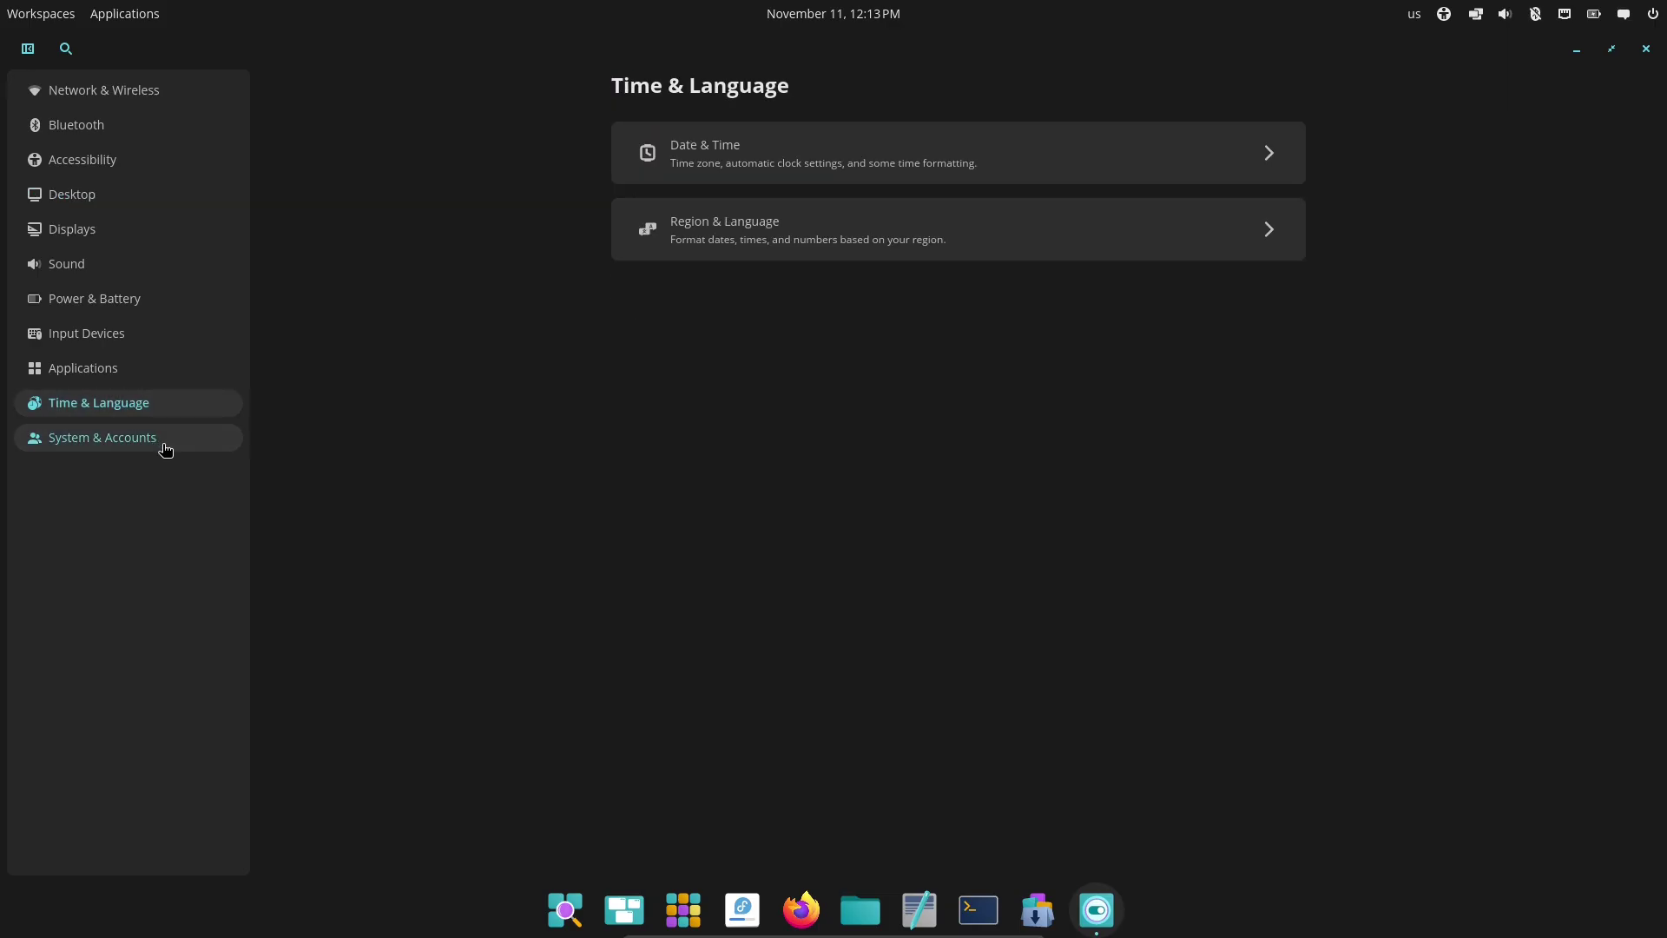
left_click(166, 447)
left_click(179, 406)
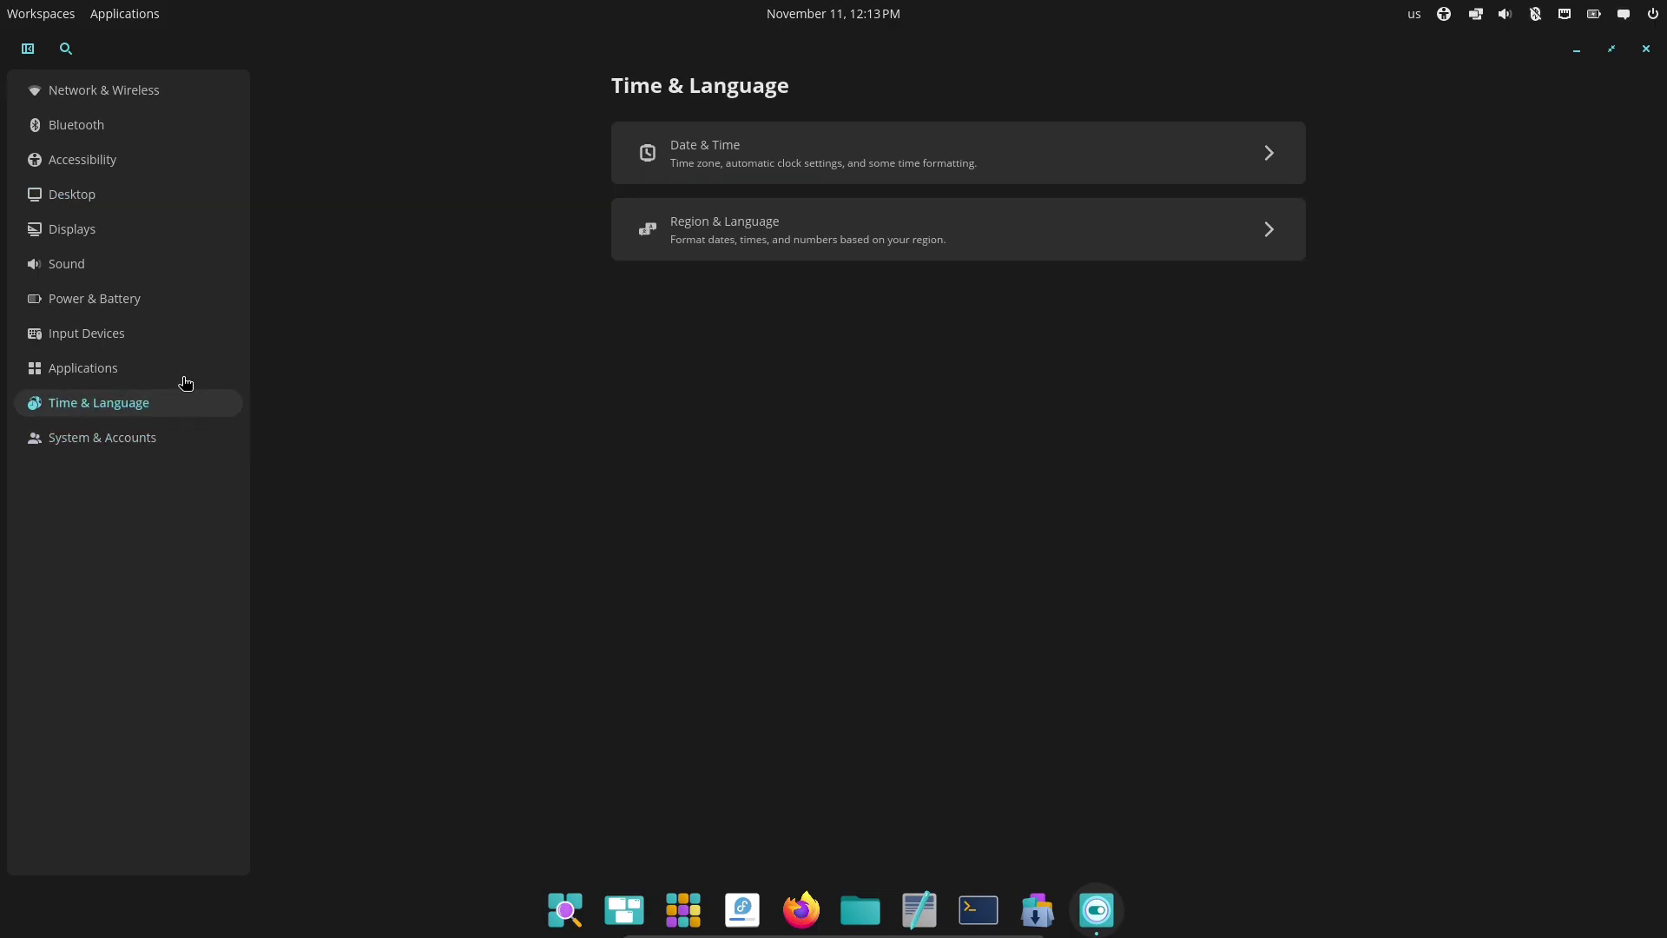
left_click(195, 373)
left_click(667, 322)
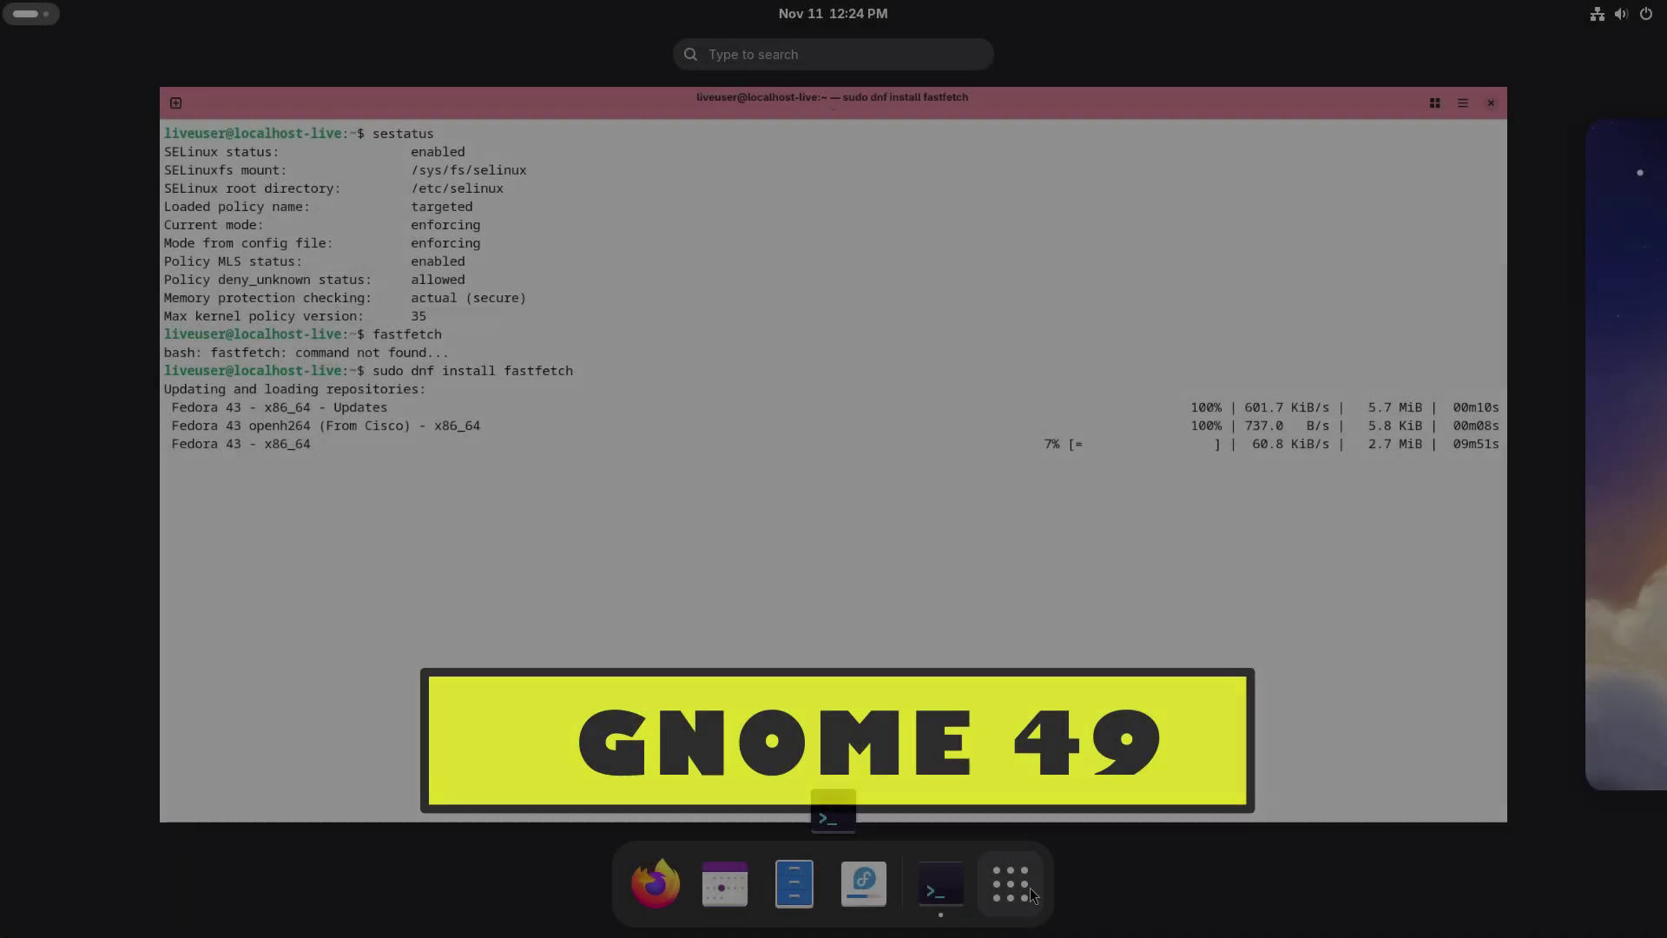
Launch Software, enable and authenticate third-party repositories, then show the full app grid
left_click(1009, 884)
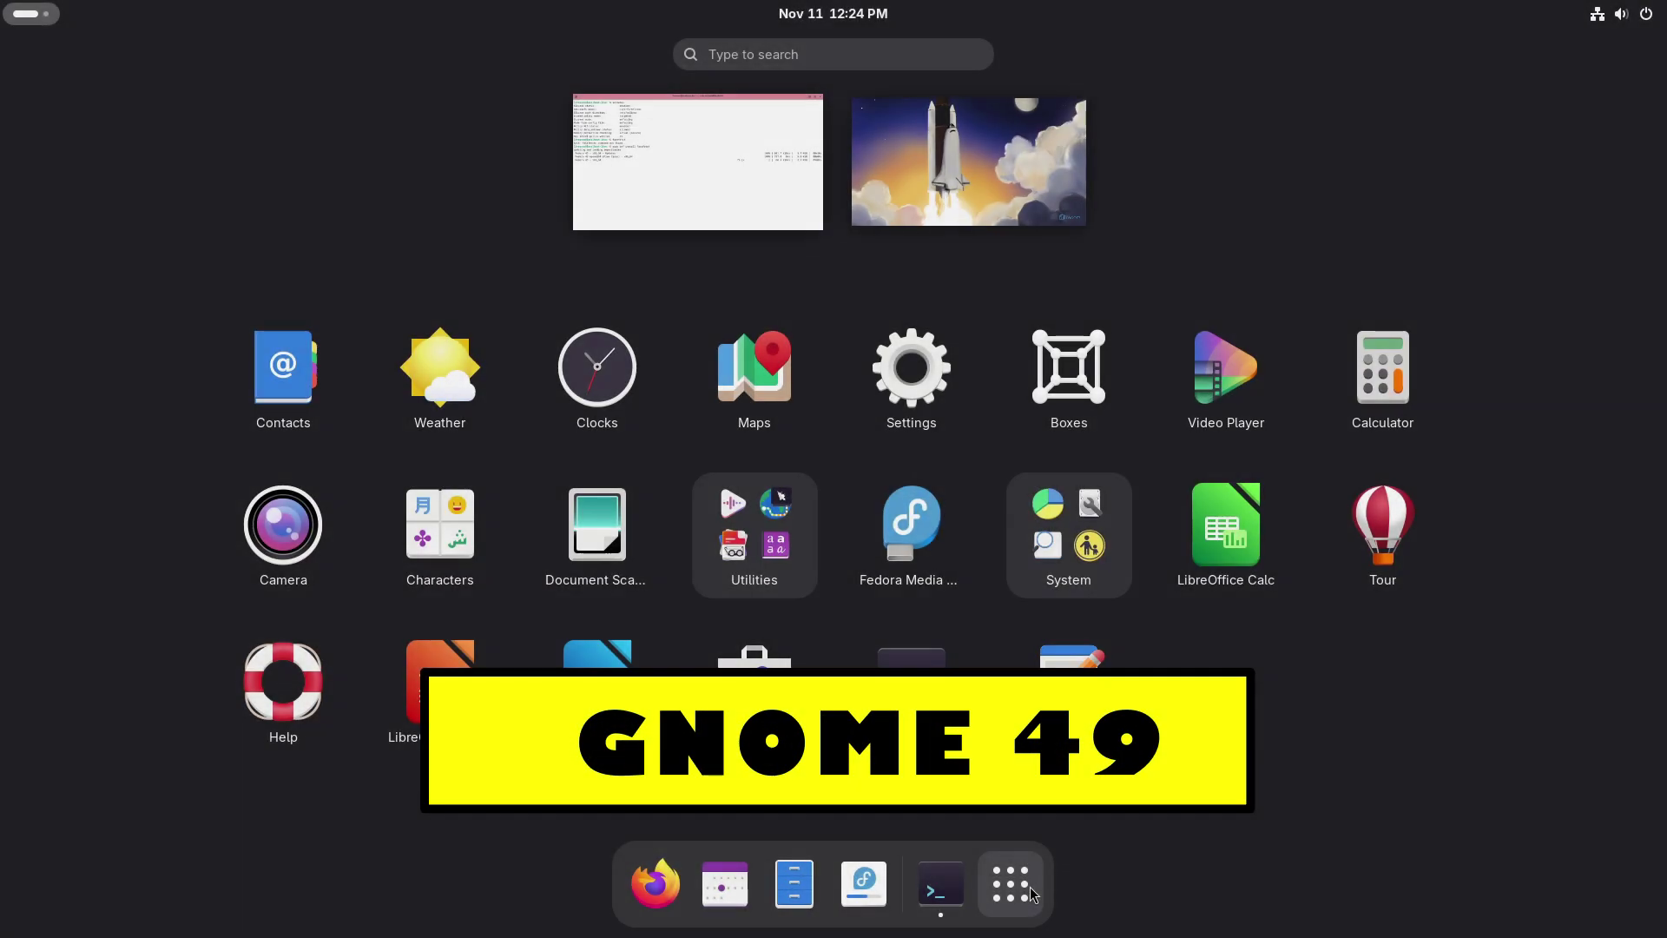
key("super")
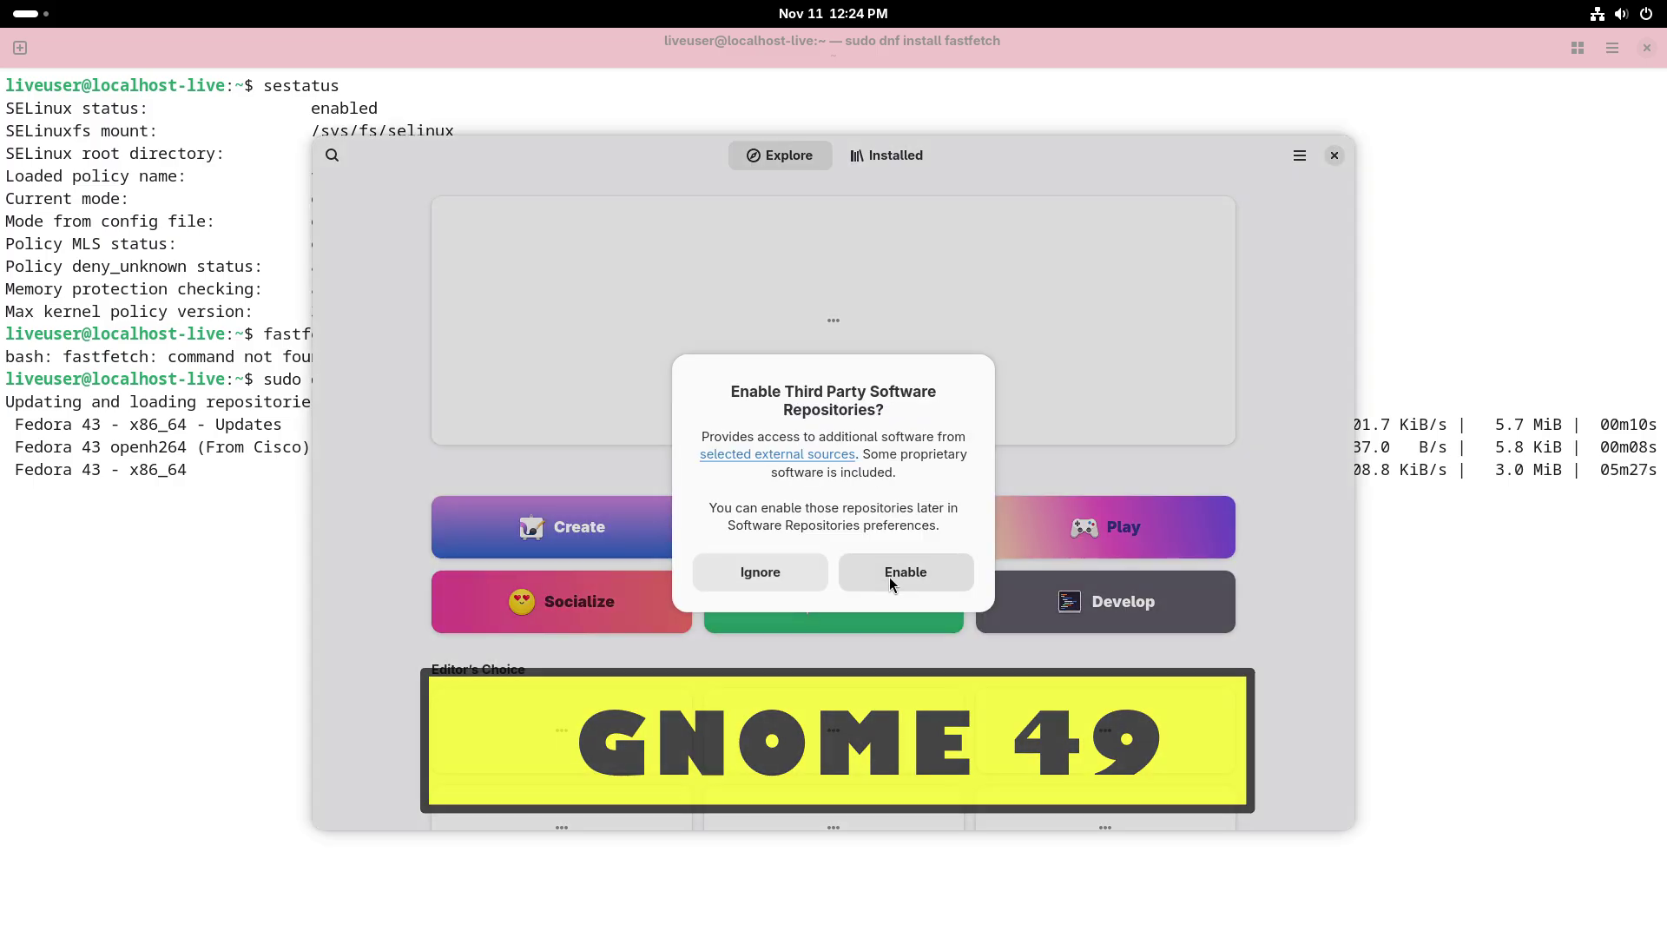
left_click(892, 578)
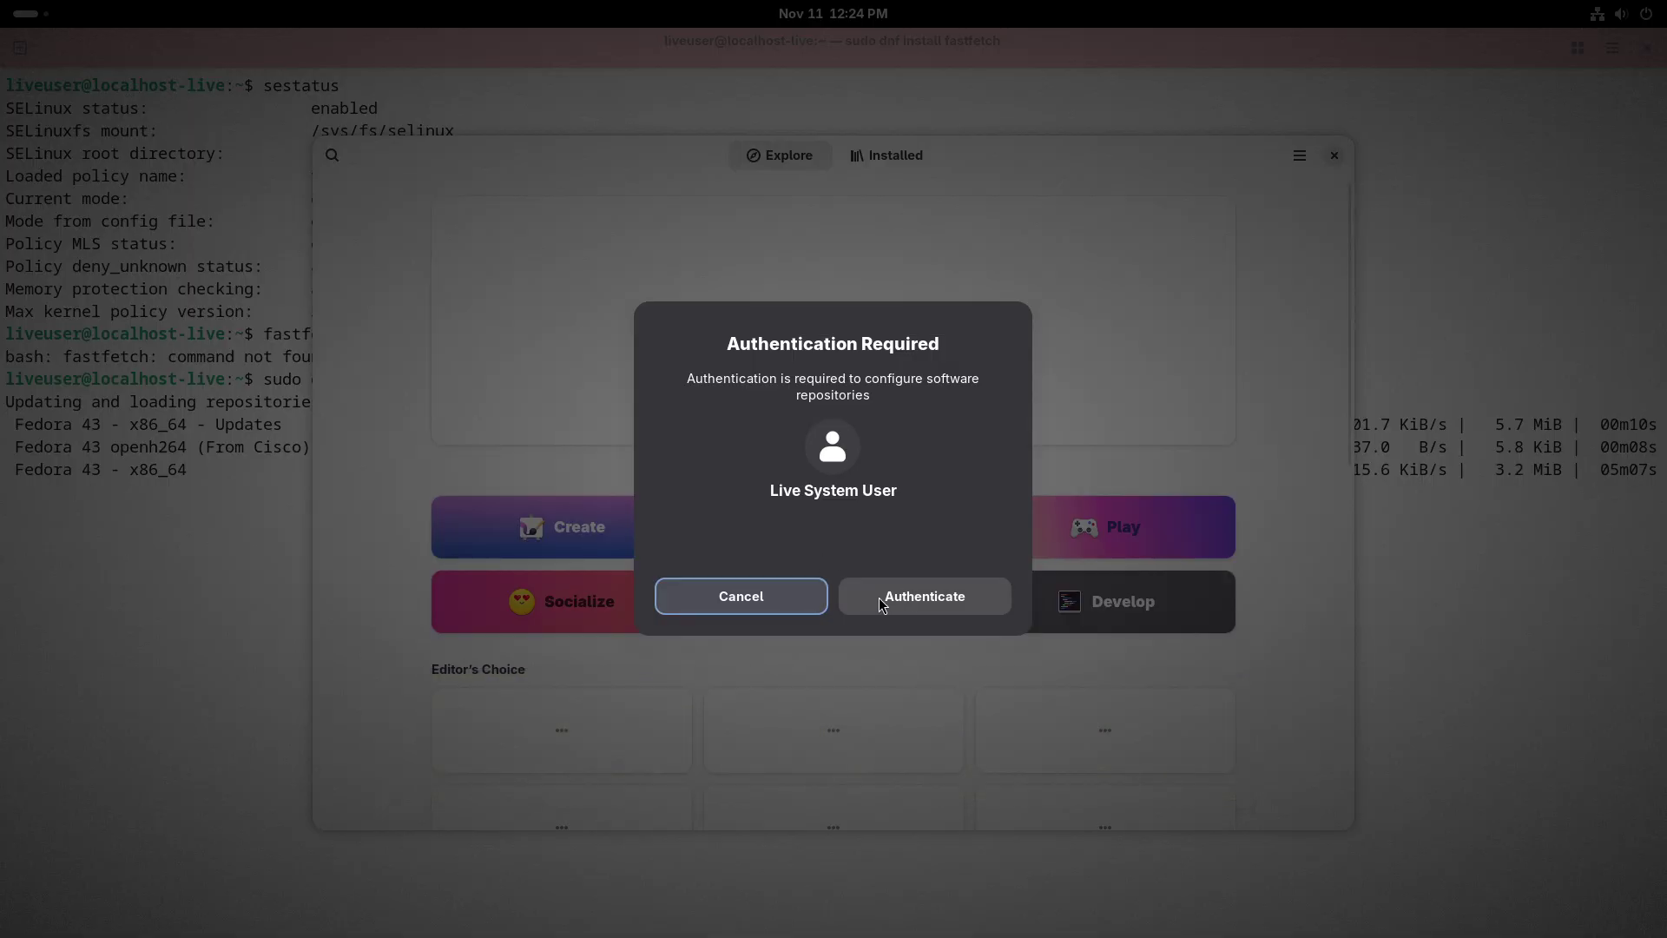
left_click(879, 597)
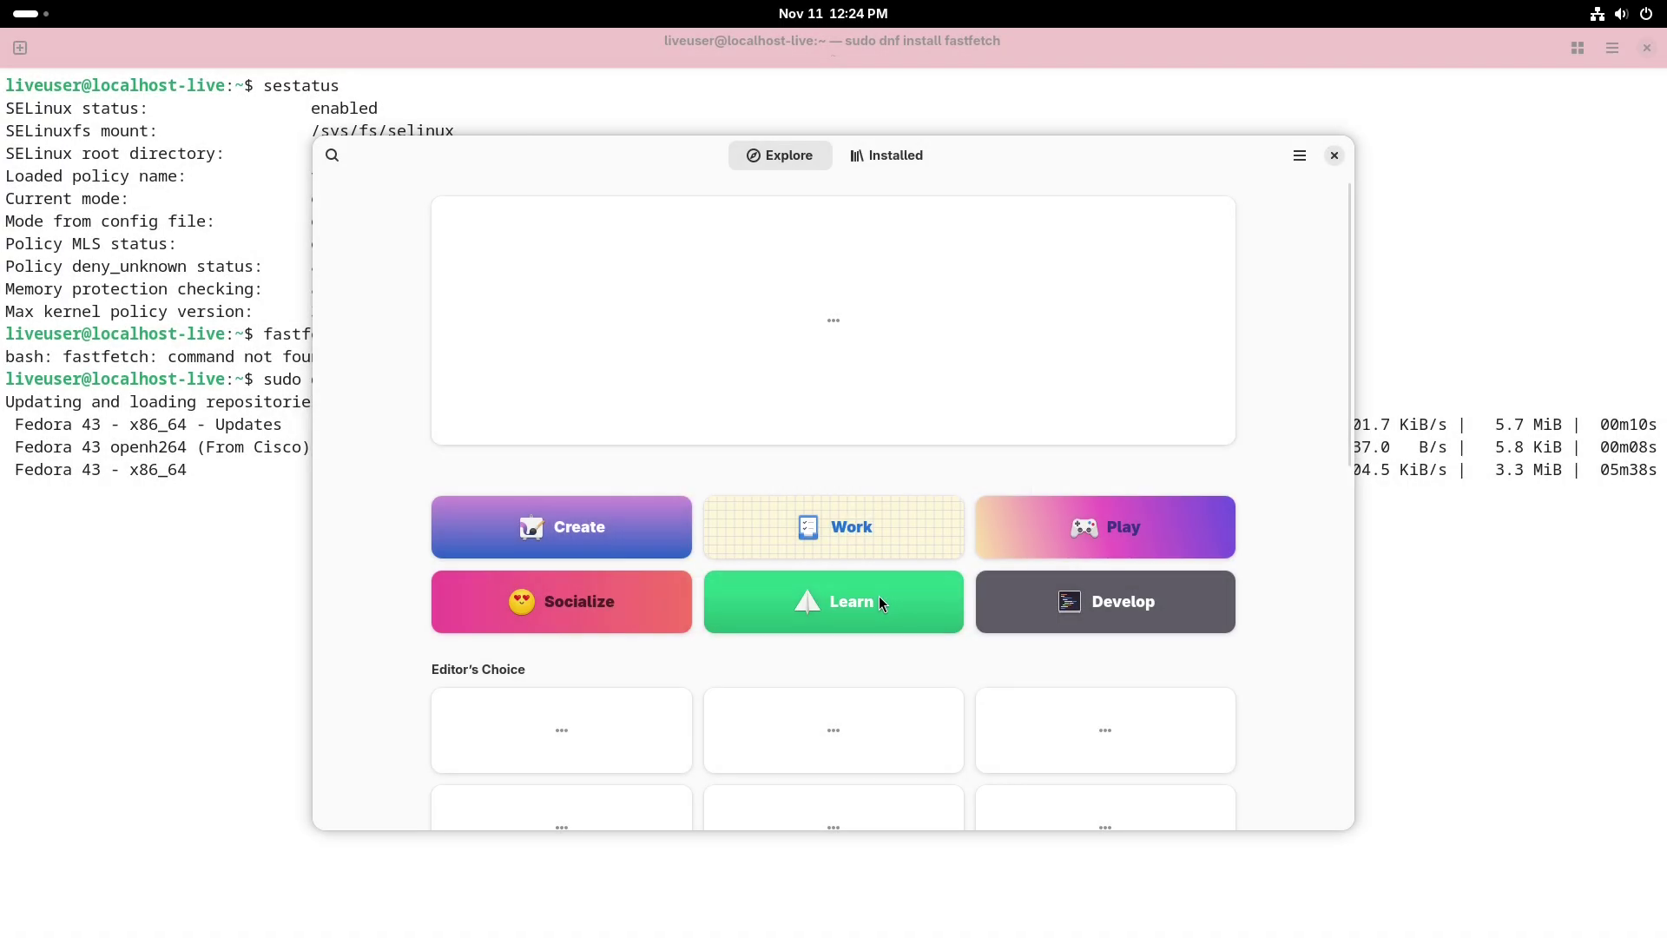
left_click(33, 14)
left_click(1046, 881)
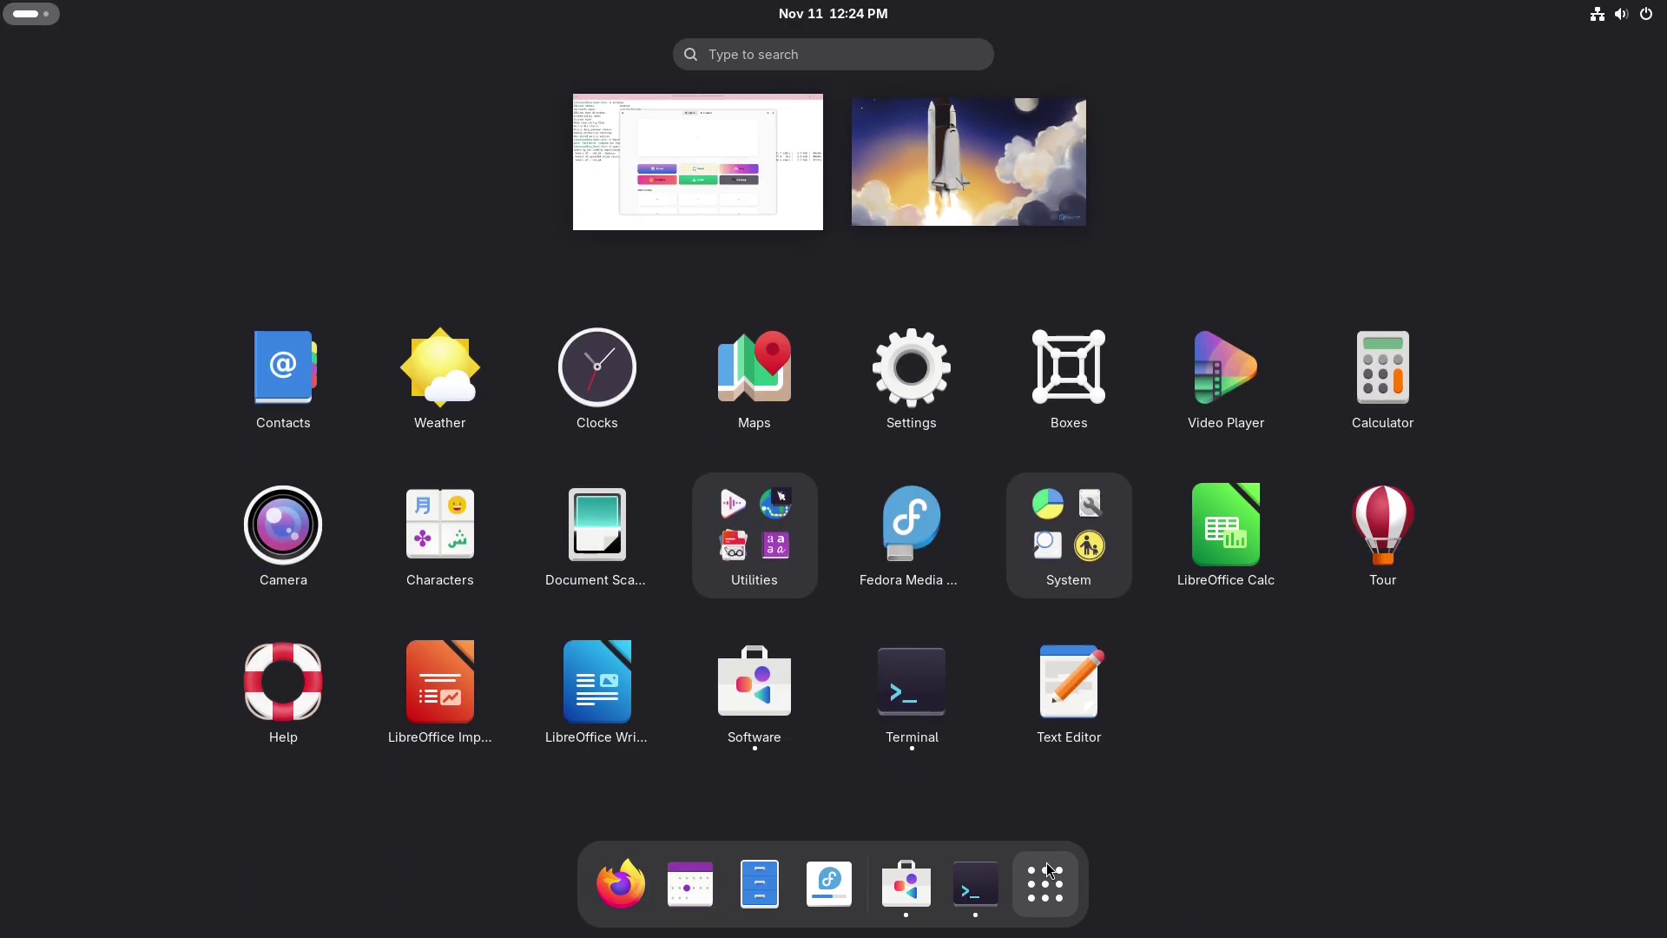
Check the About Files dialog showing version 49.1, close Files, and return to the terminal
left_click(885, 819)
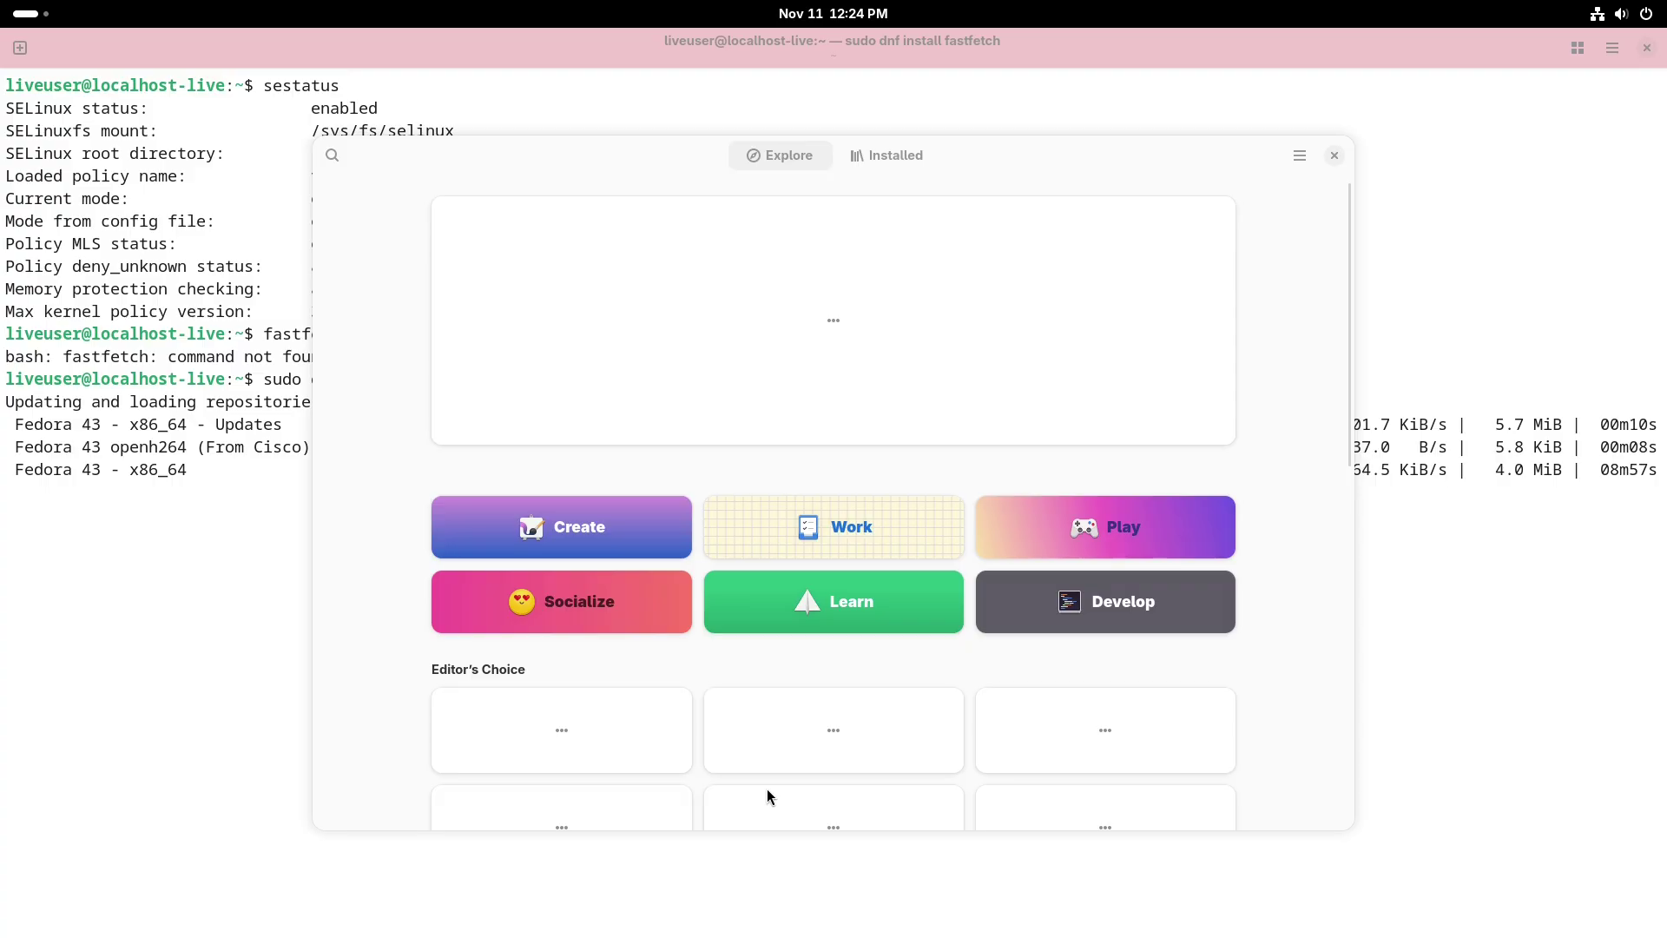
left_click(583, 263)
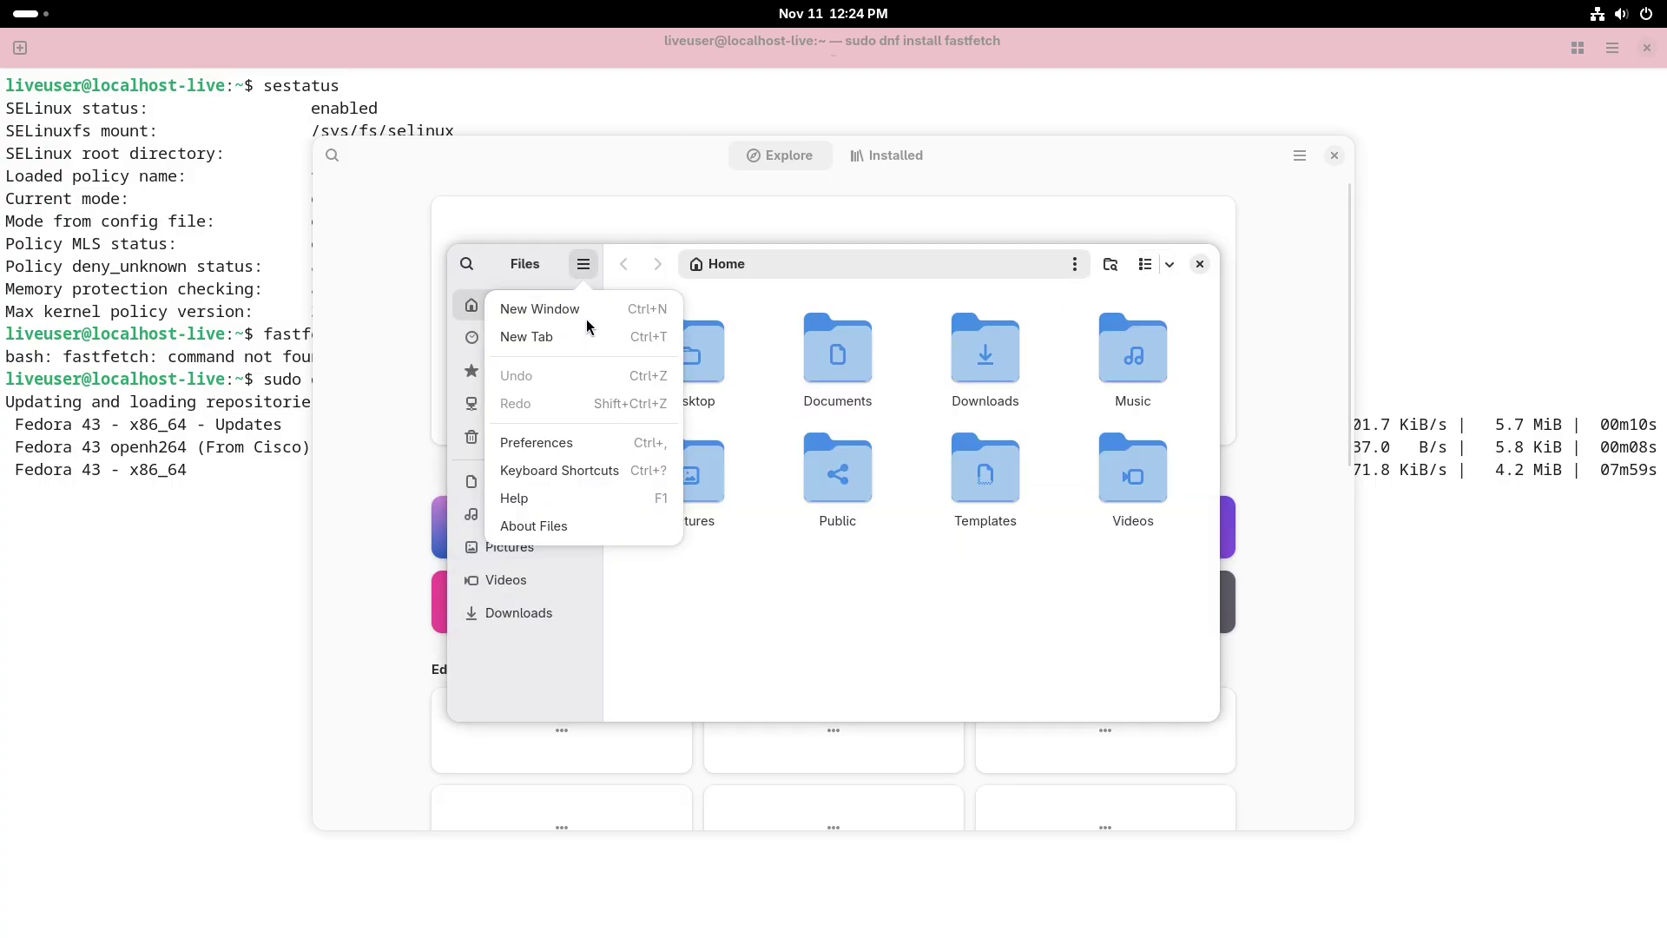
left_click(587, 526)
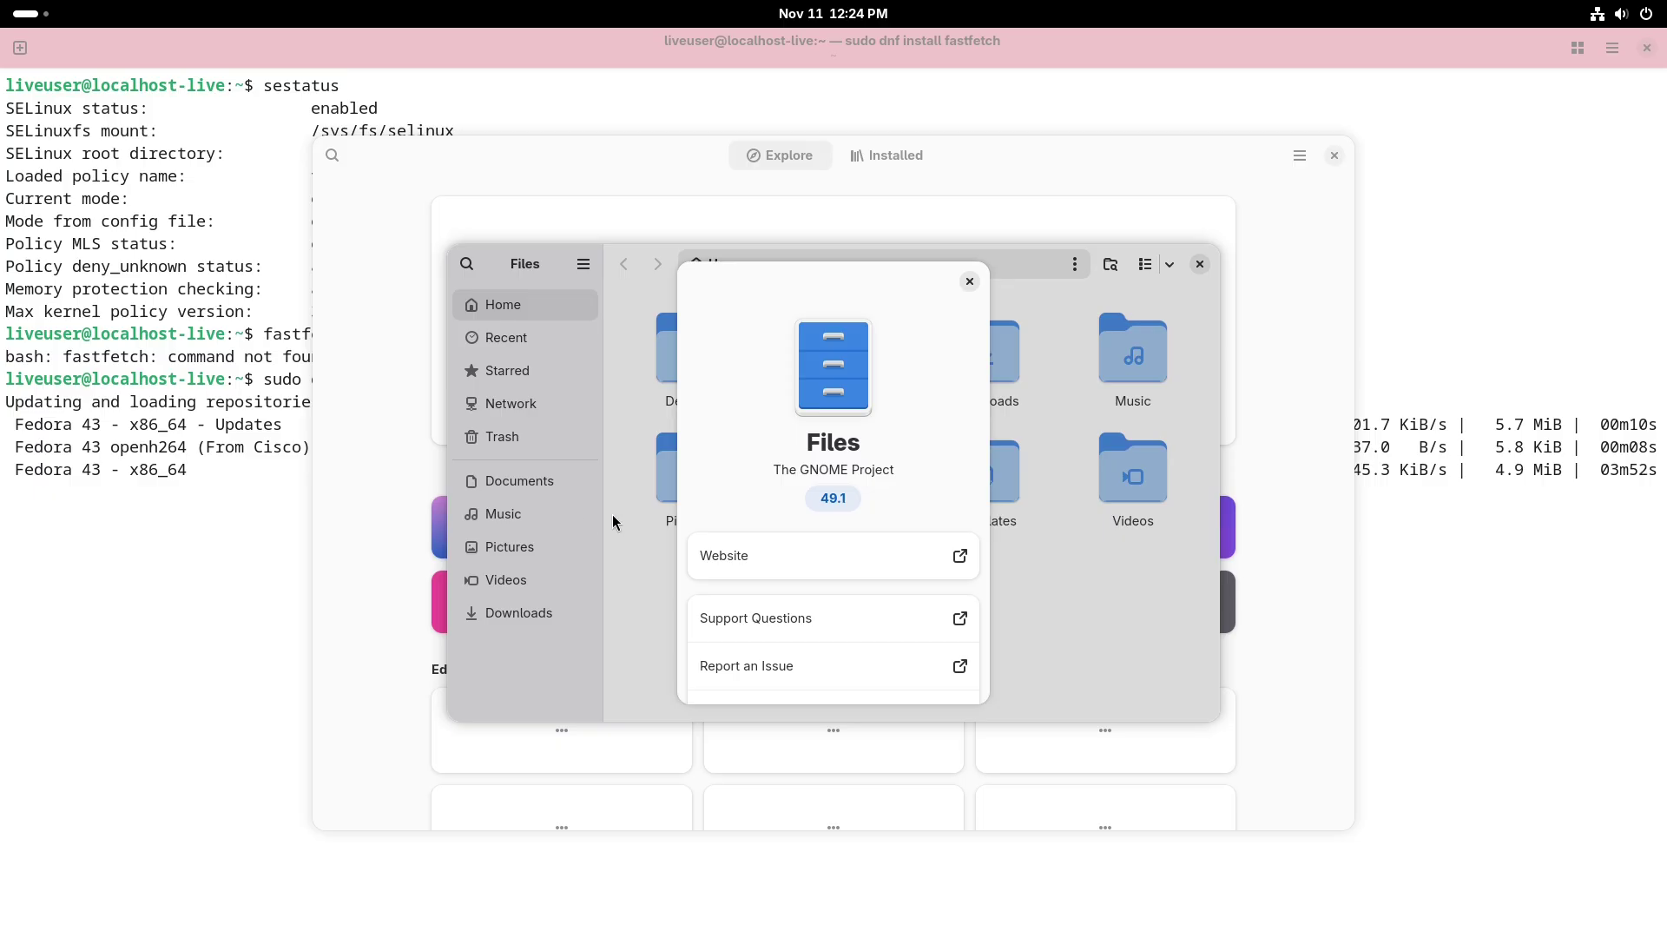
left_click(969, 281)
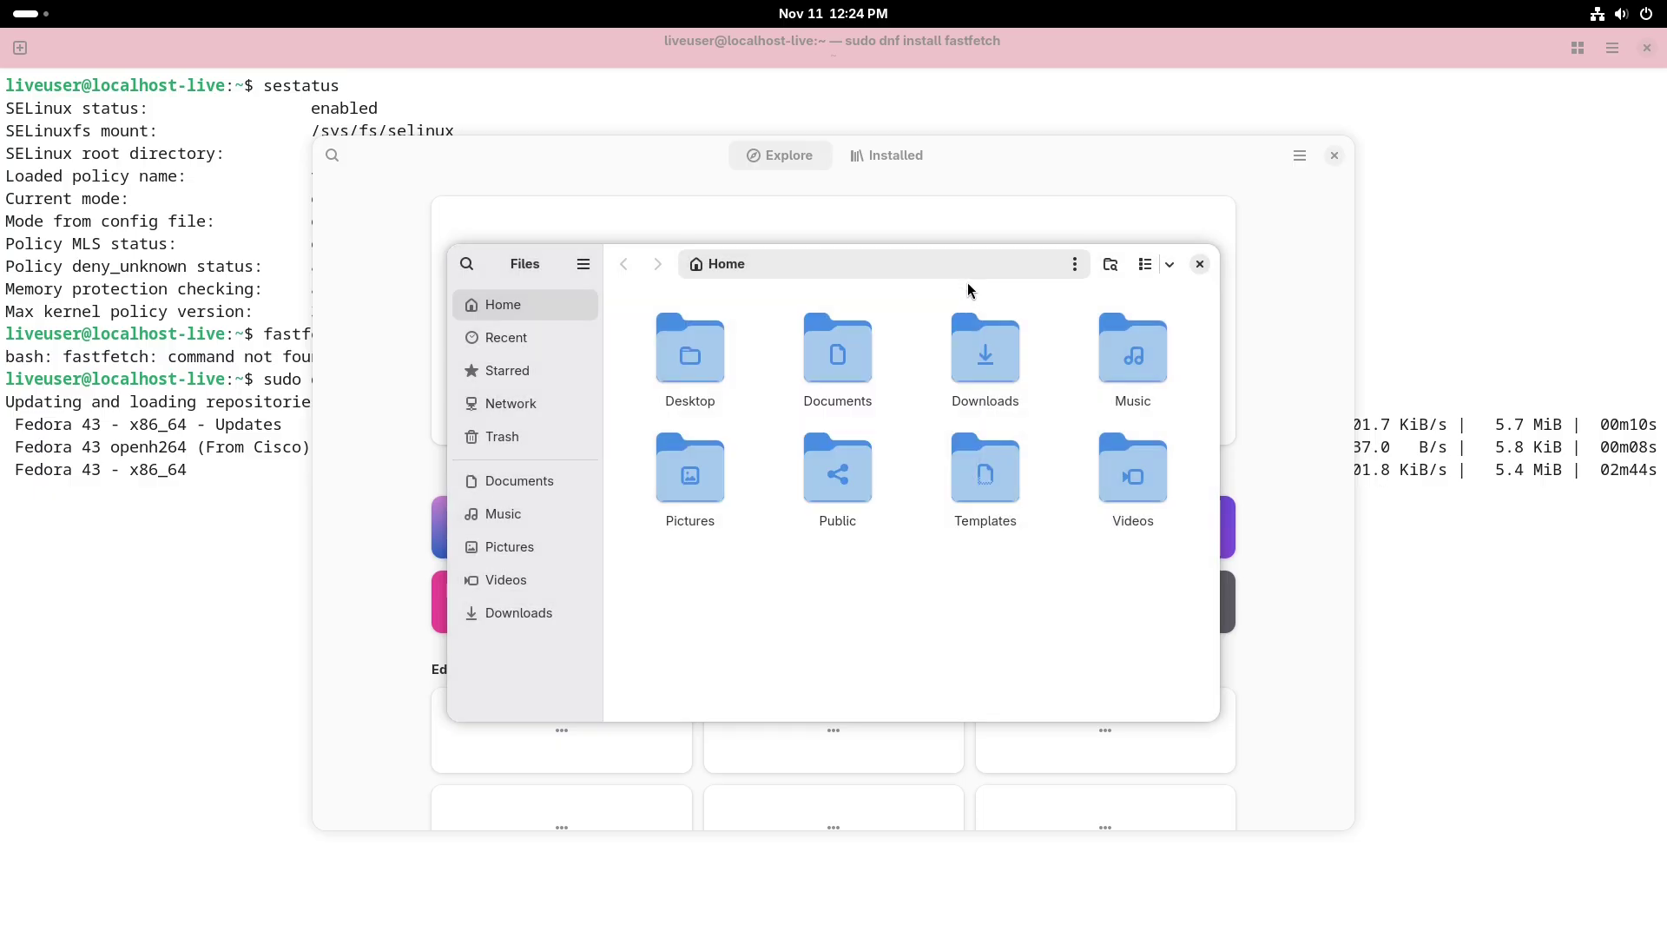
left_click(1199, 264)
left_click(222, 633)
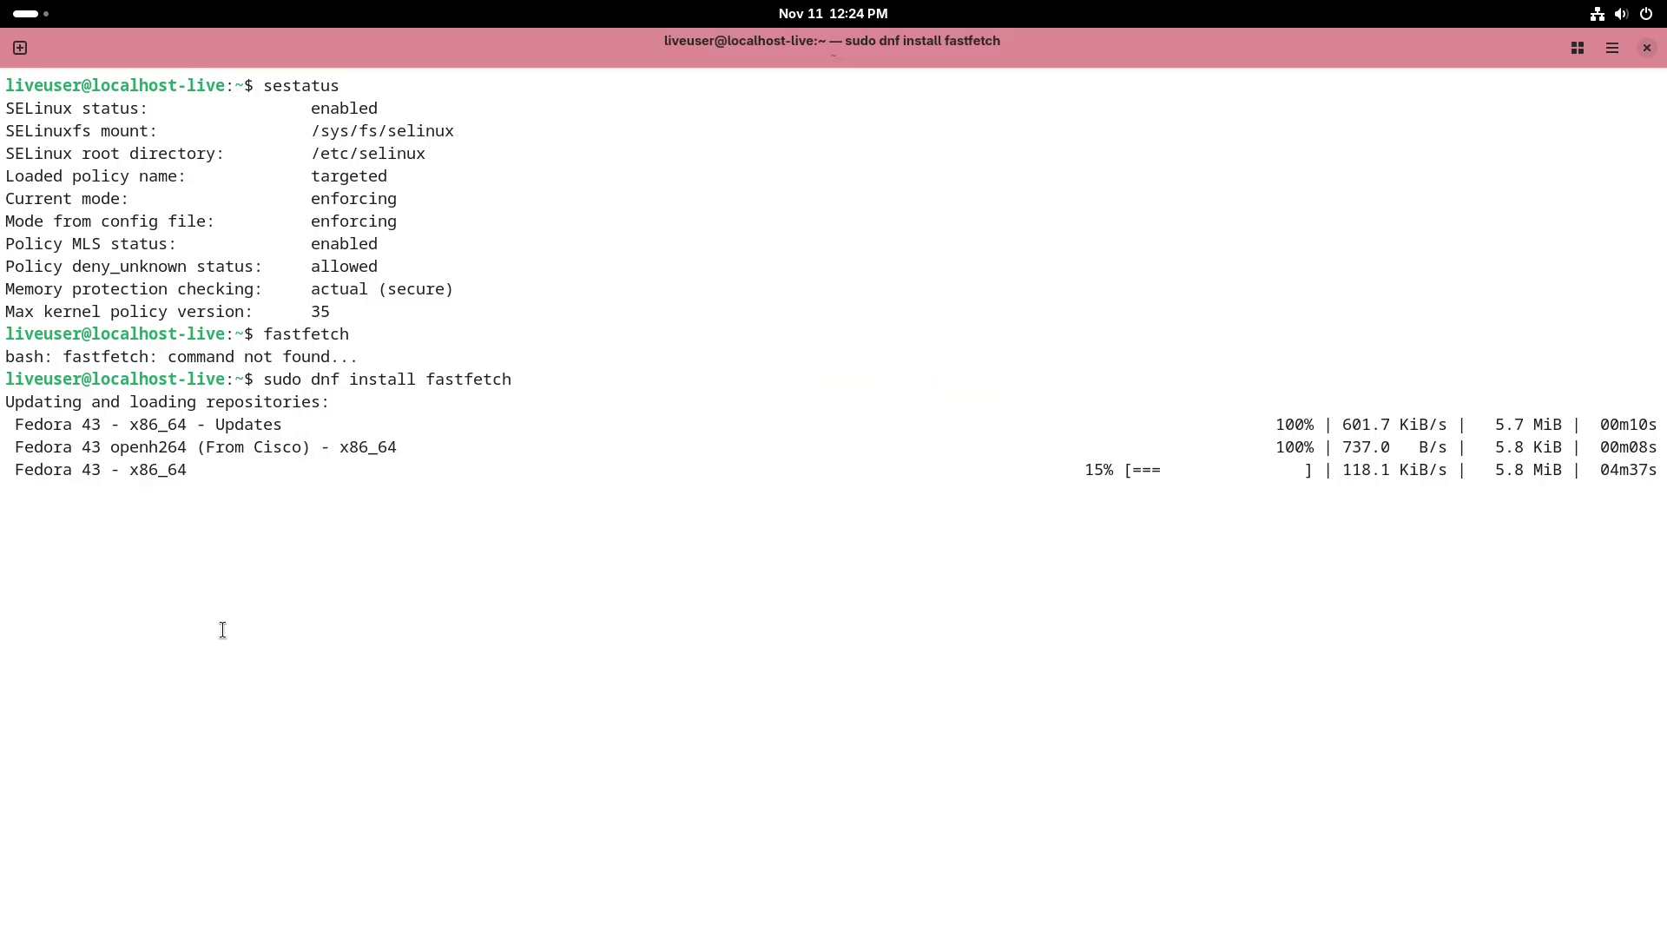
left_click(33, 14)
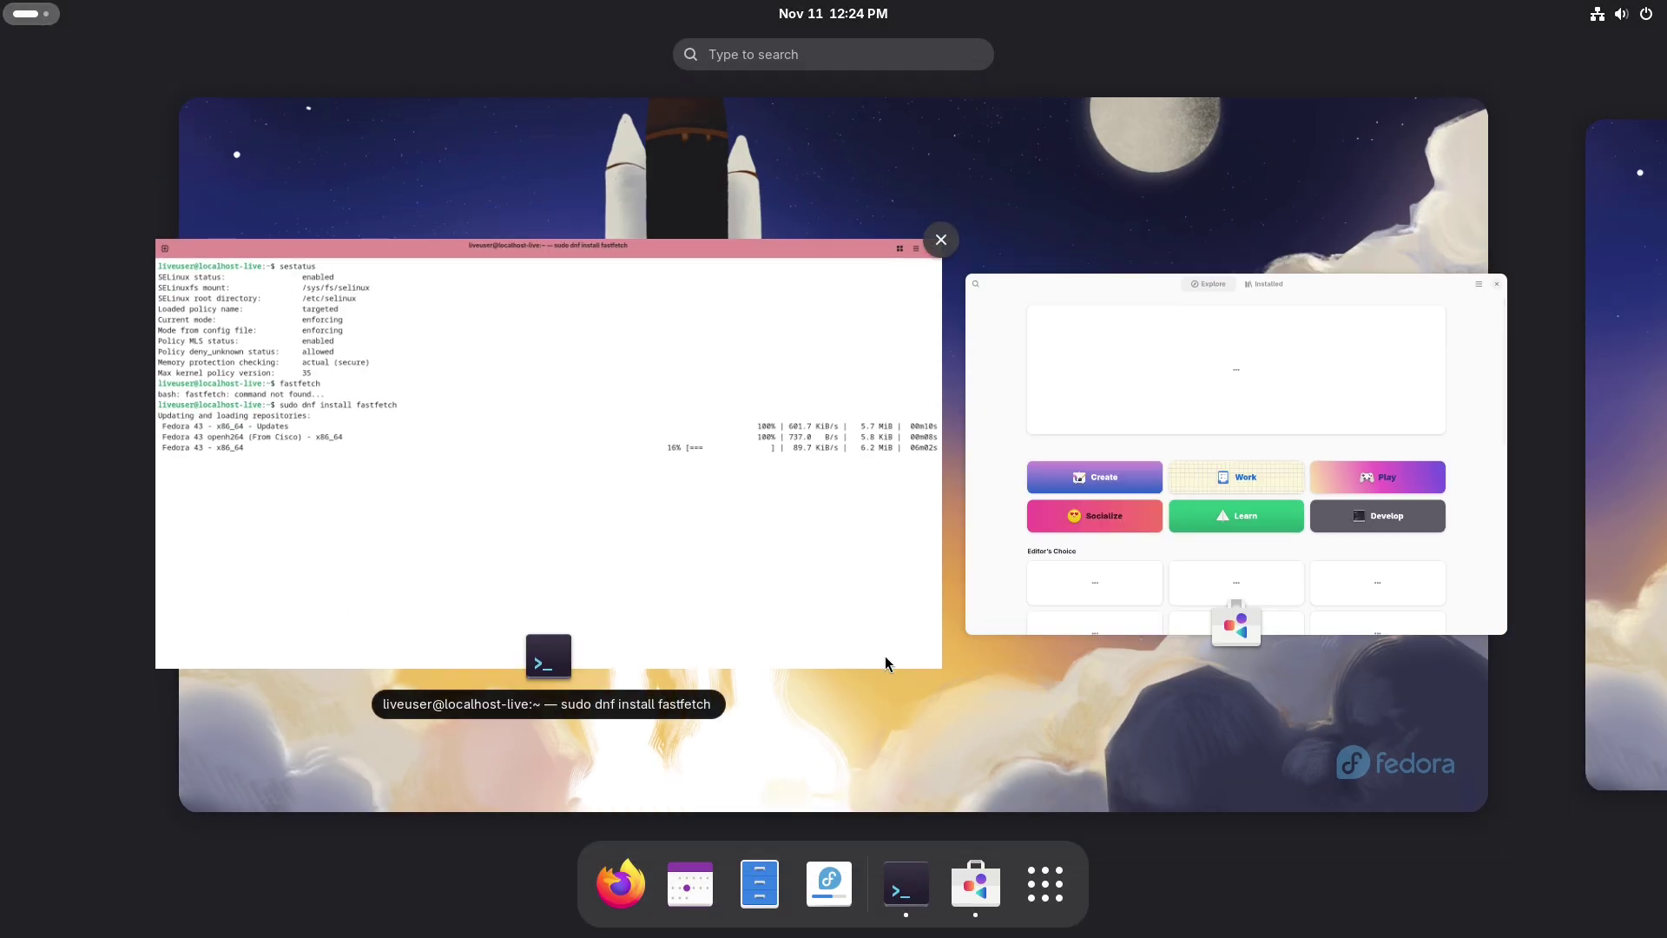
Review GNOME Software's Installed apps and its update and content-filter Preferences
left_click(1101, 535)
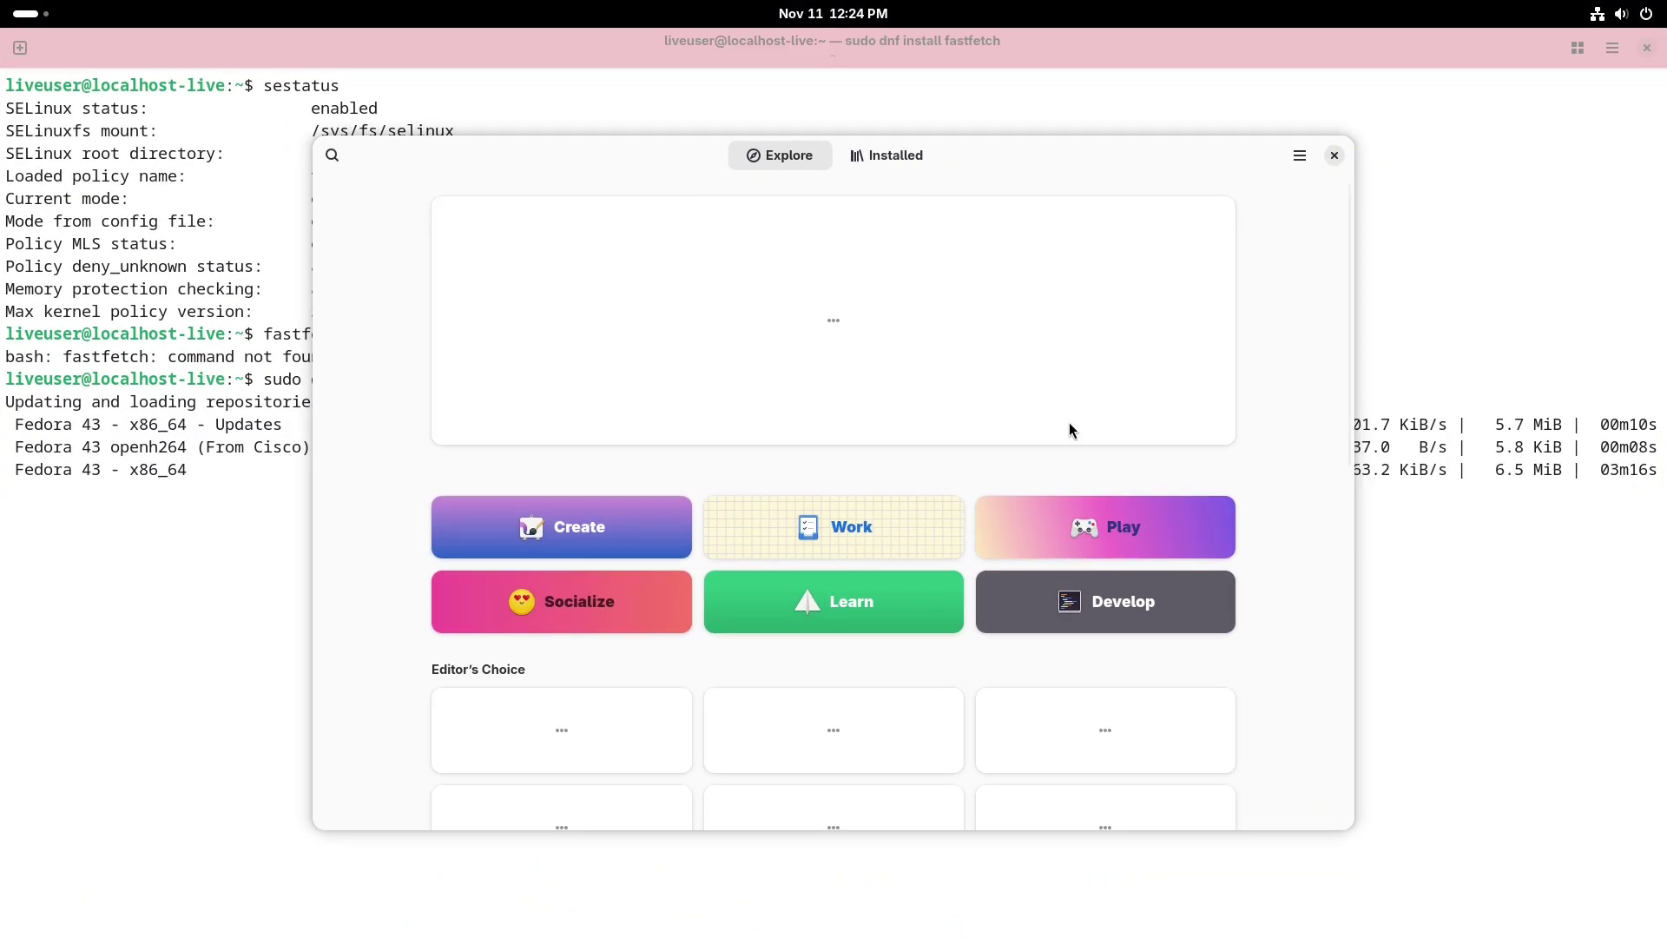
left_click(882, 162)
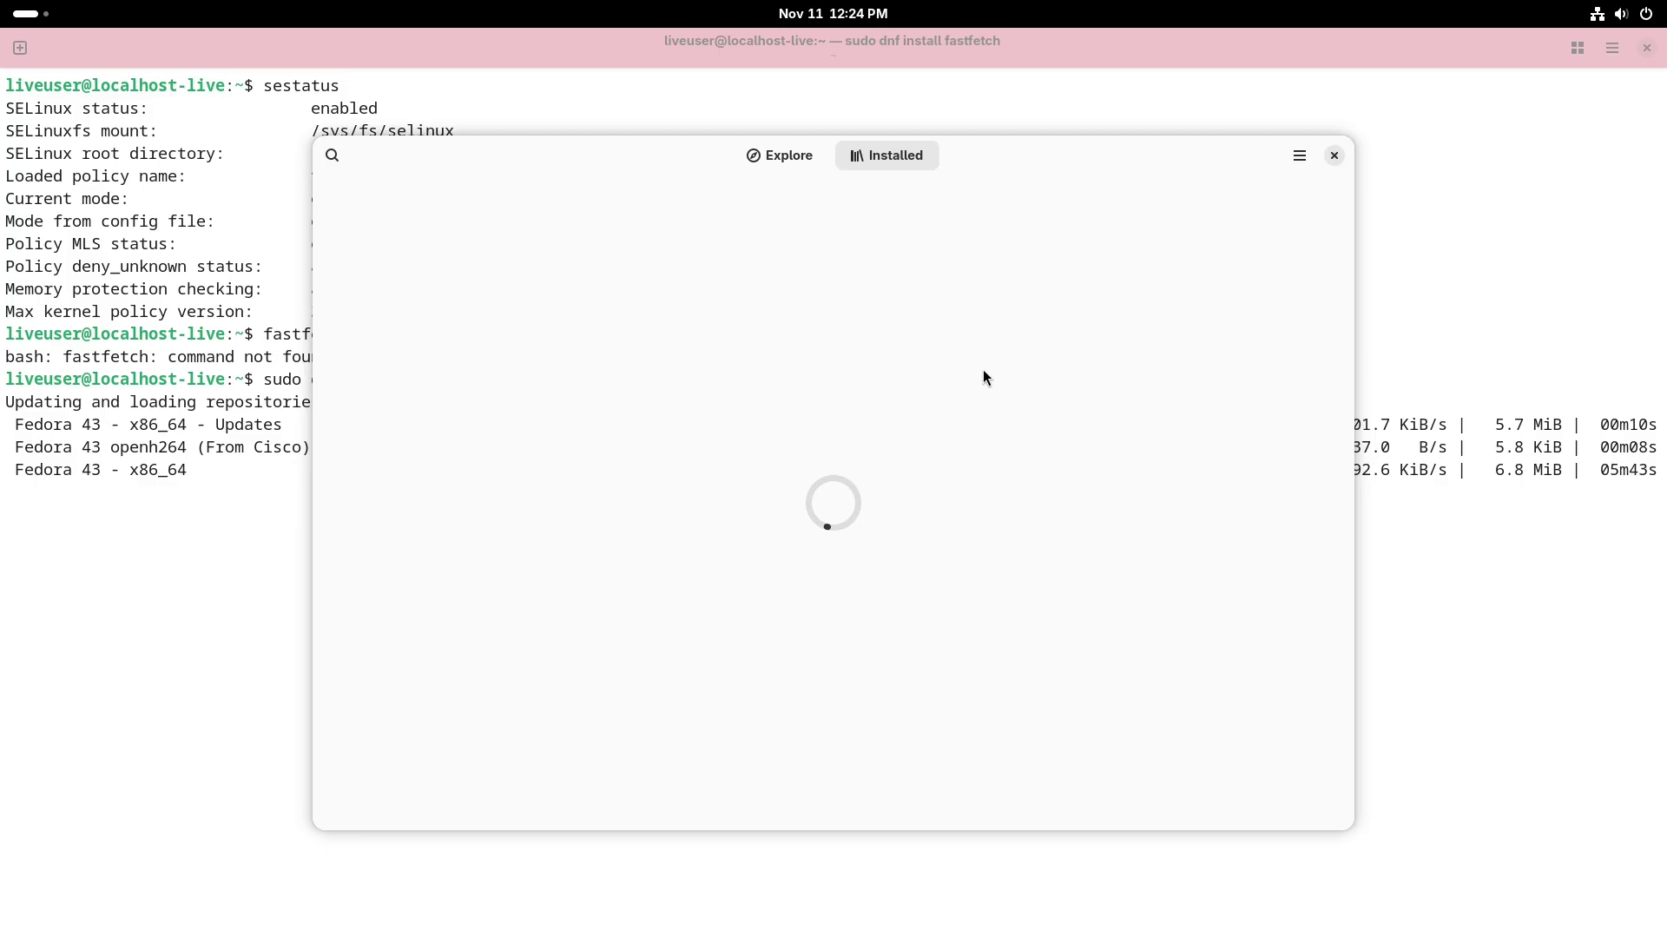
left_click(1299, 154)
left_click(1264, 242)
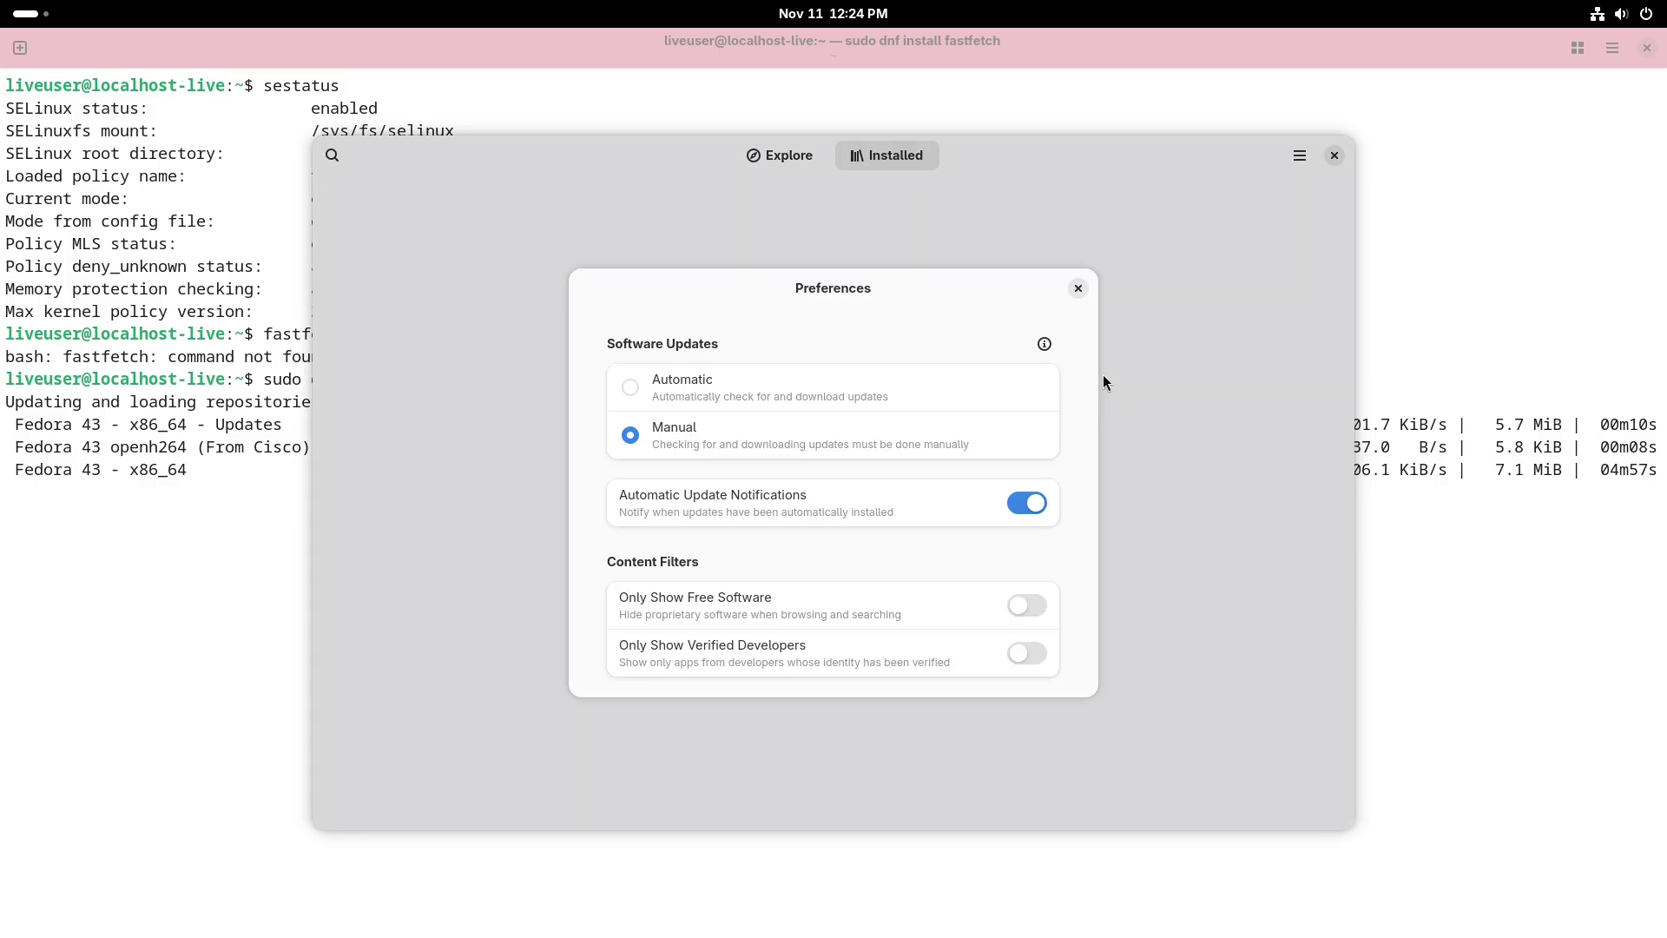
left_click(1078, 289)
left_click(1291, 162)
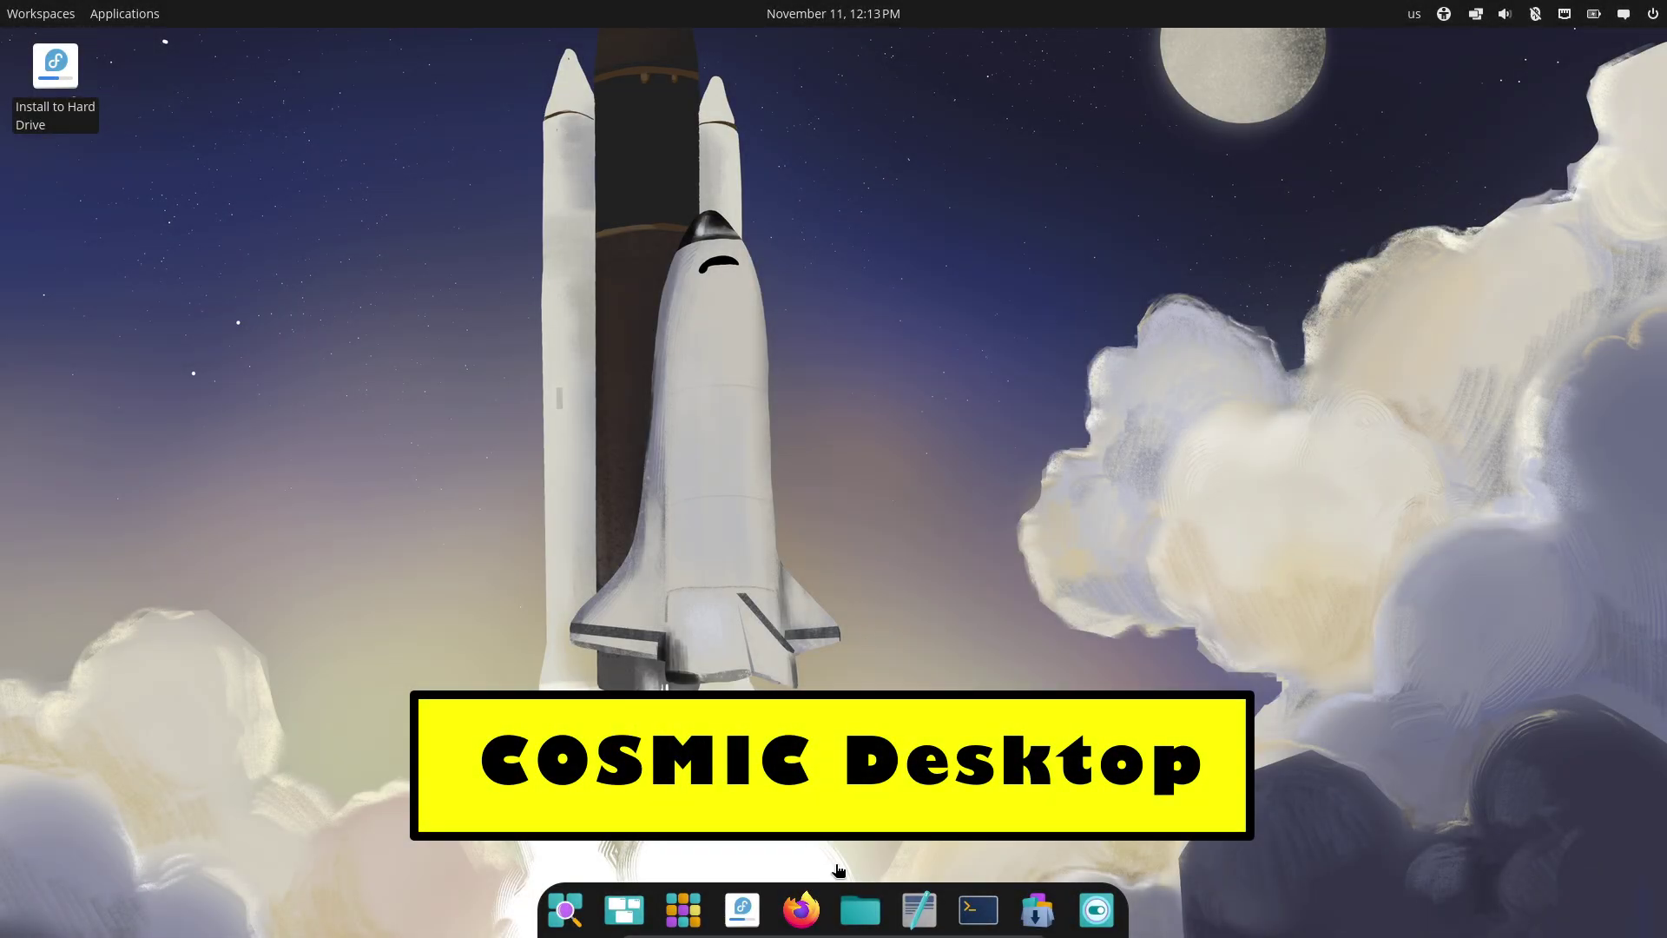
Open COSMIC Files on Home, view its About details (version 0.1.0), and close it
left_click(862, 904)
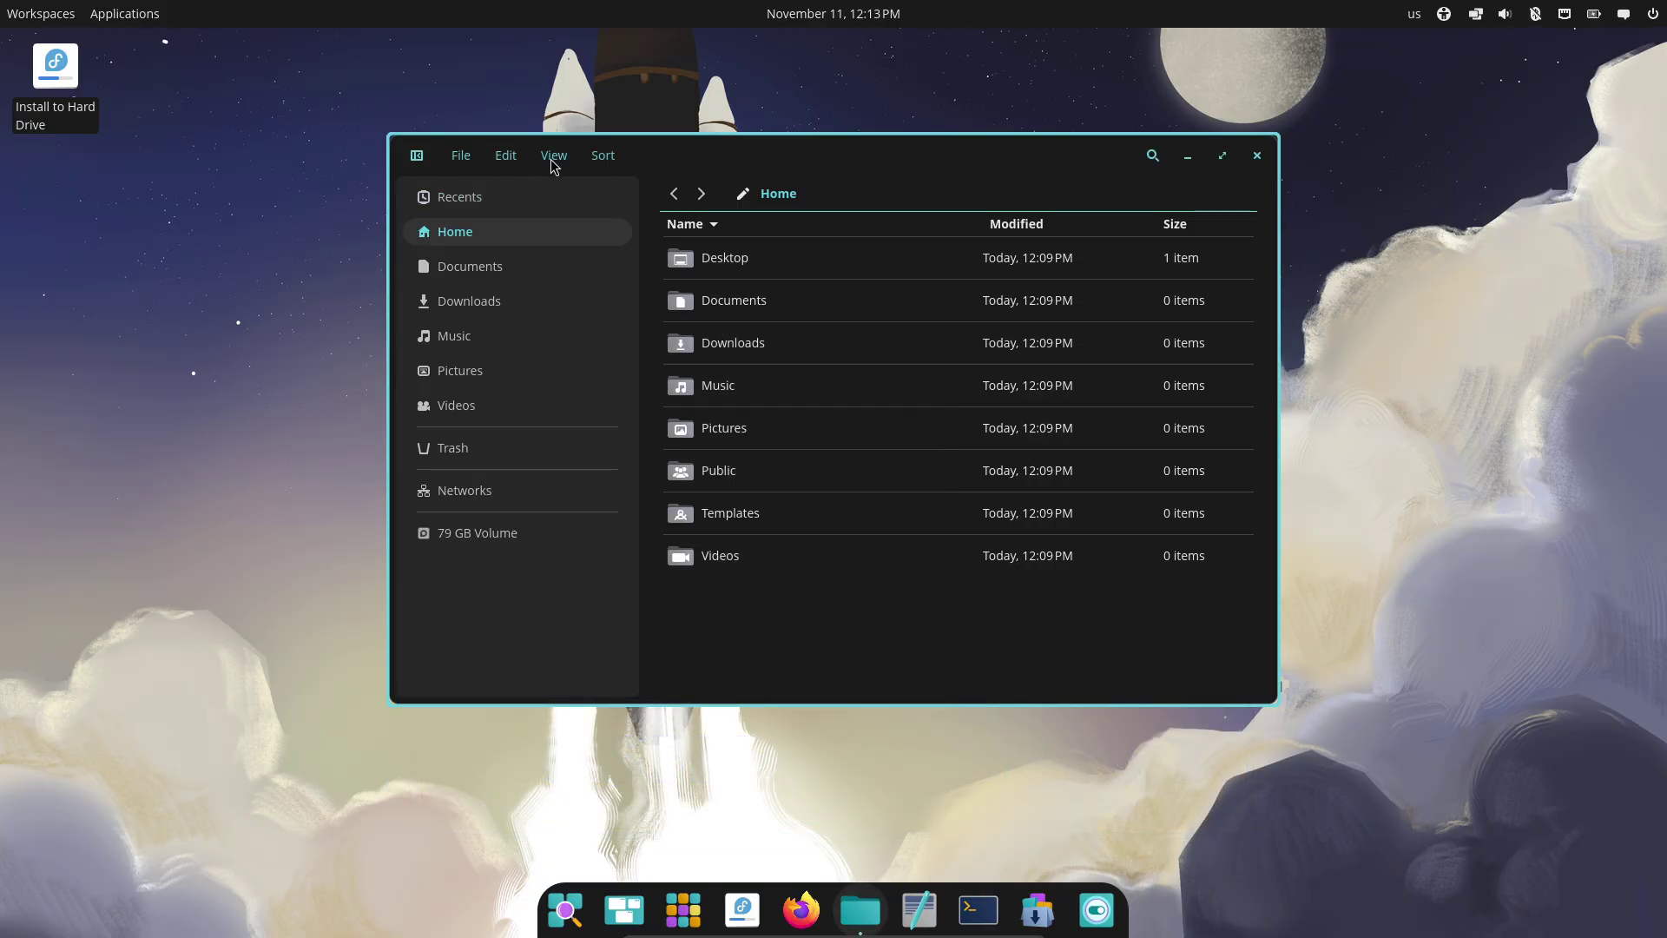
left_click(553, 155)
left_click(646, 503)
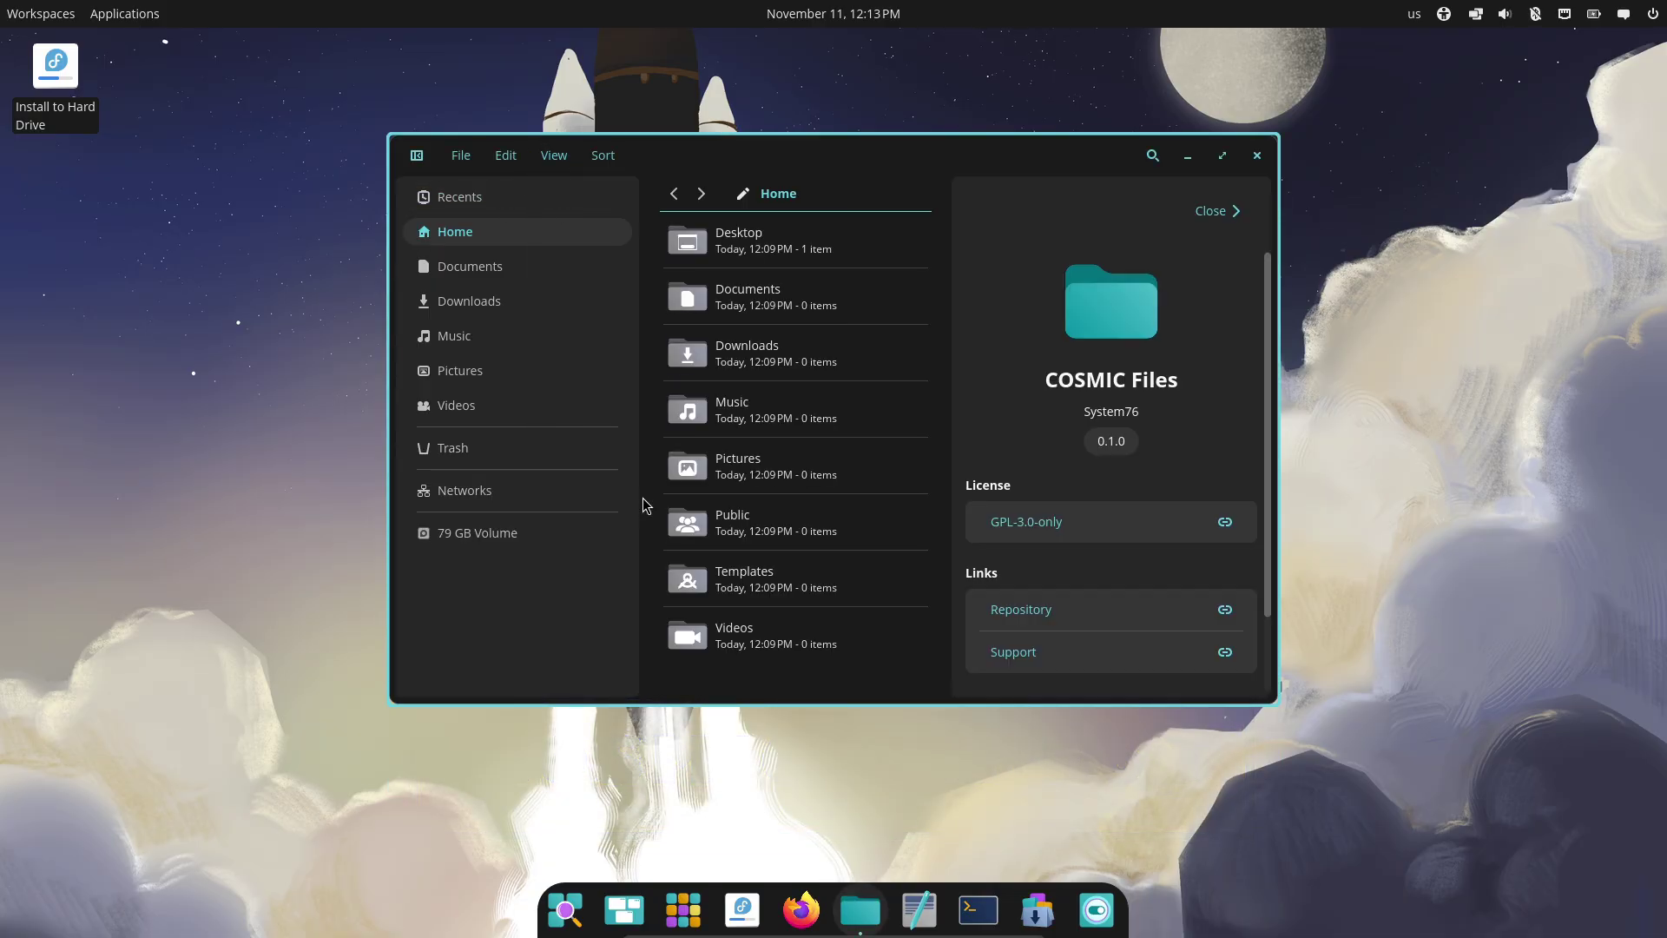
left_click(1228, 228)
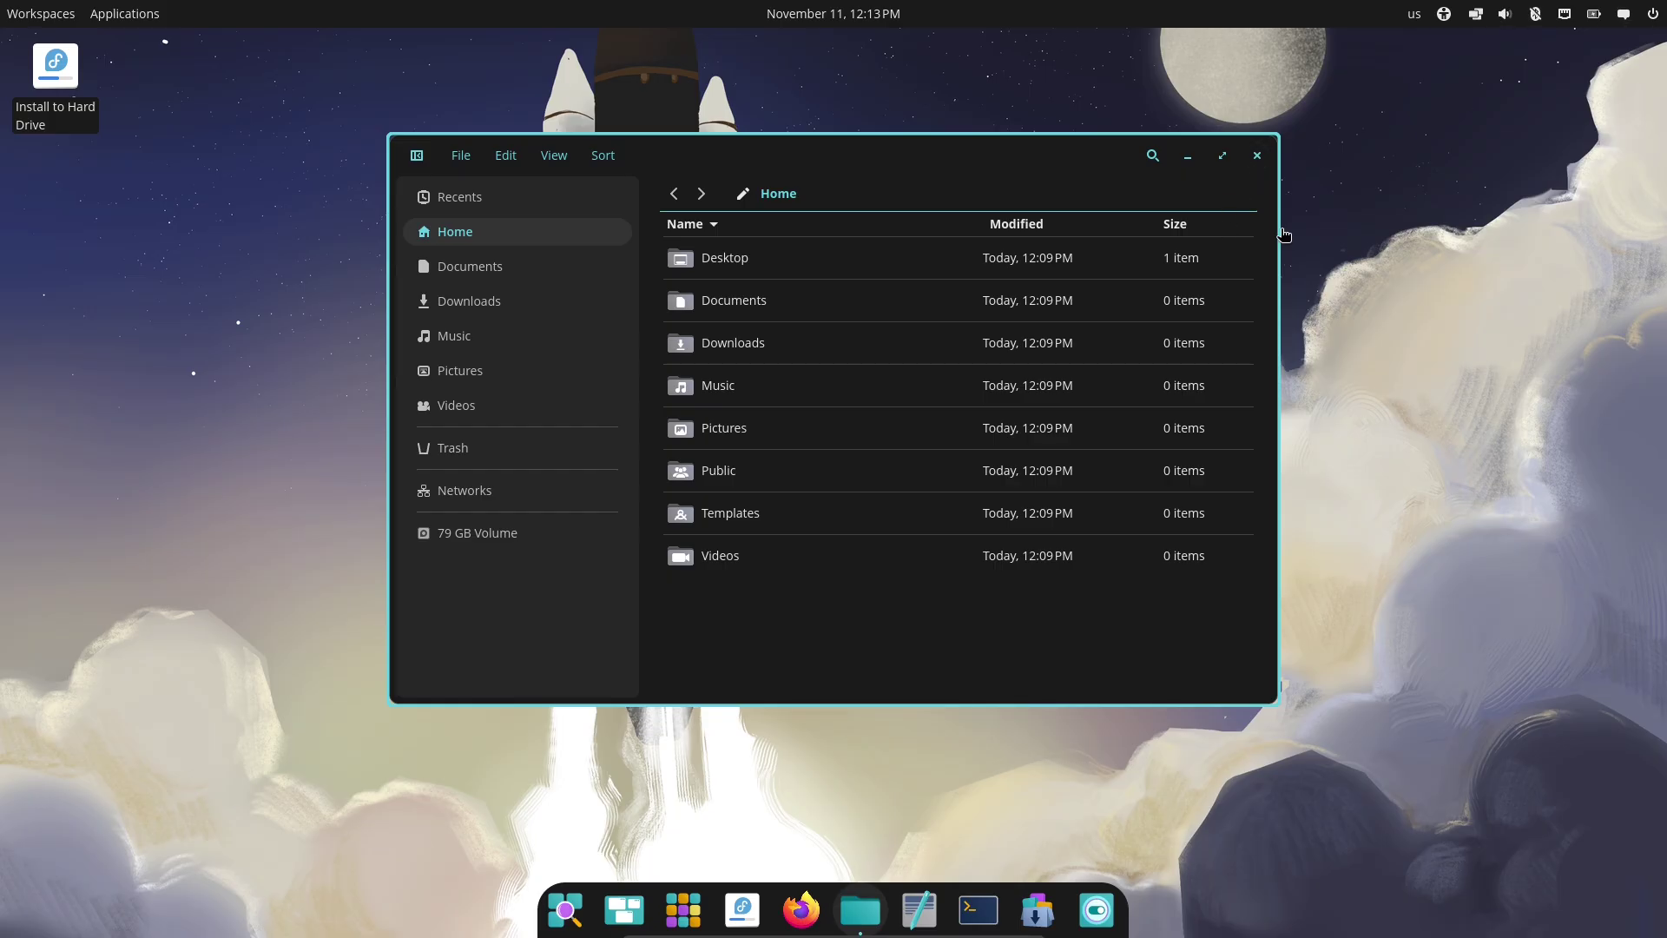
left_click(1256, 155)
Review and close the desktop view options, then choose Change wallpaper from the desktop menu
right_click(975, 295)
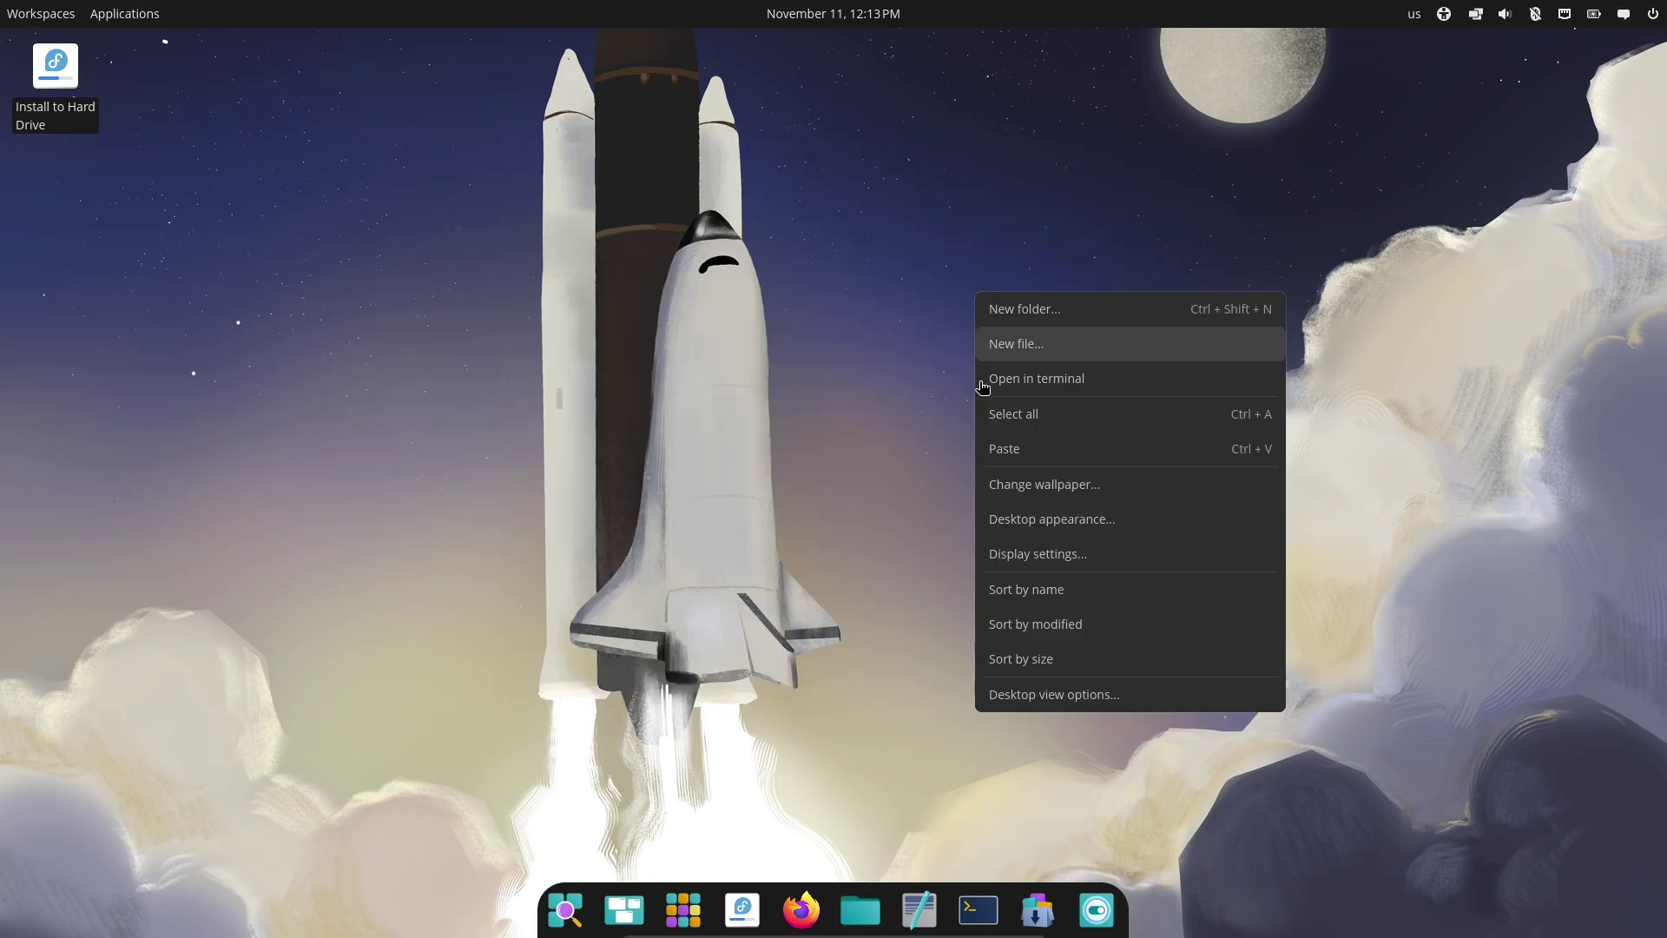
left_click(1012, 695)
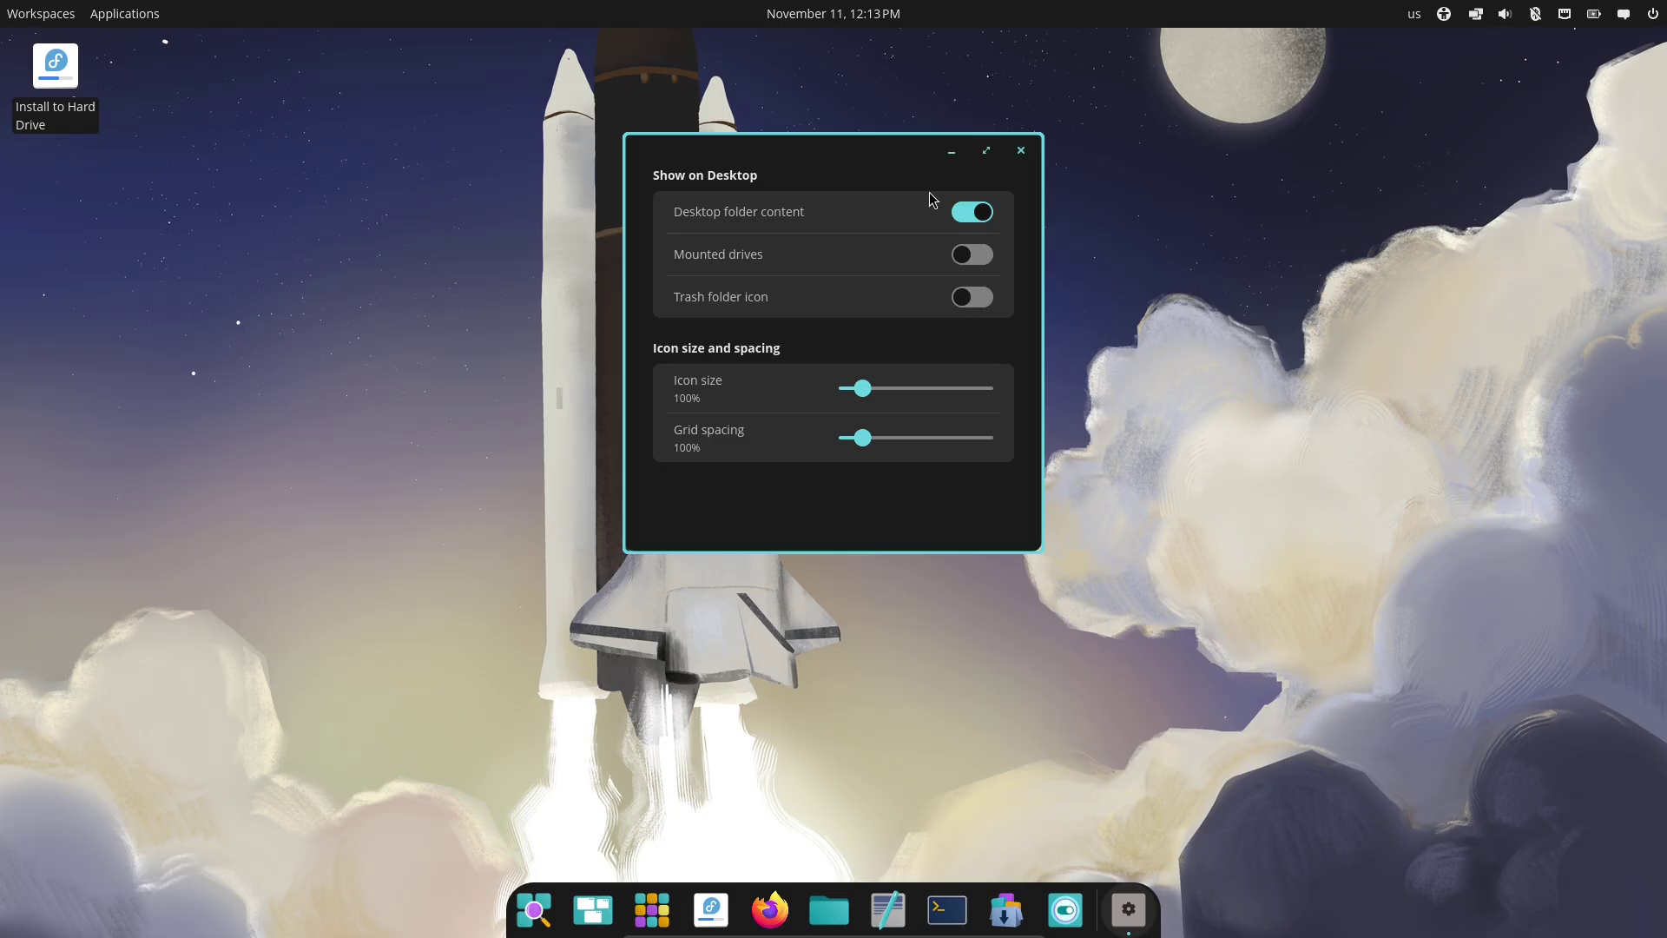
left_click(1024, 161)
right_click(890, 287)
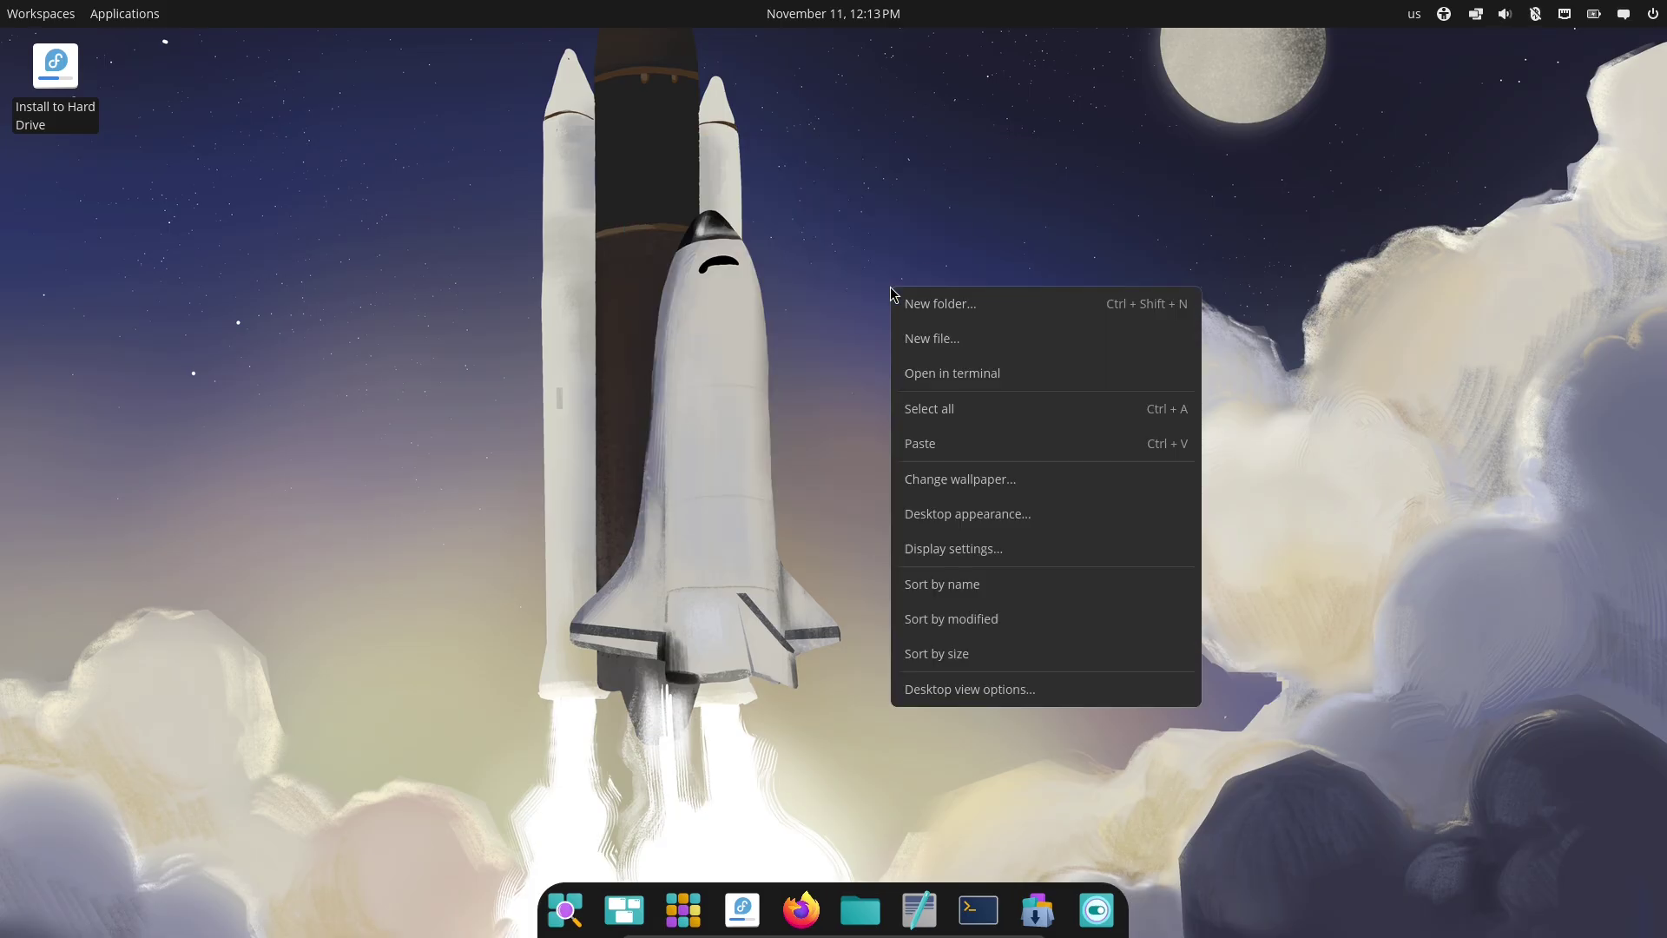
left_click(948, 480)
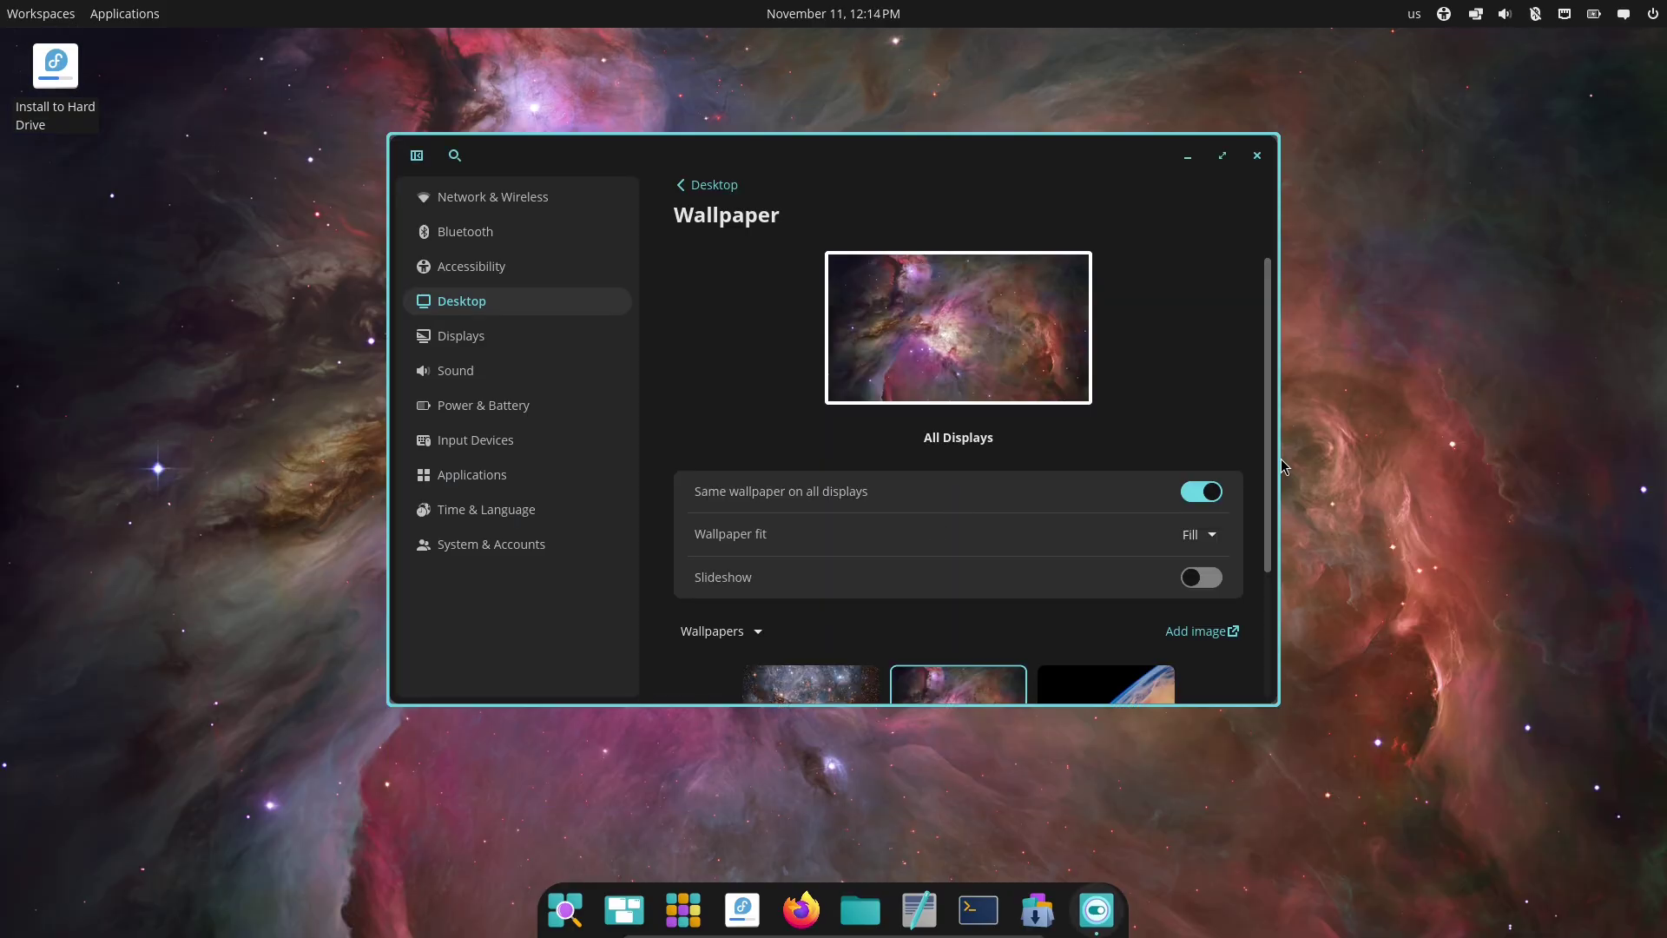
Scroll the Wallpapers grid and pick the green aurora thumbnail
left_click_drag(1269, 451, 1260, 652)
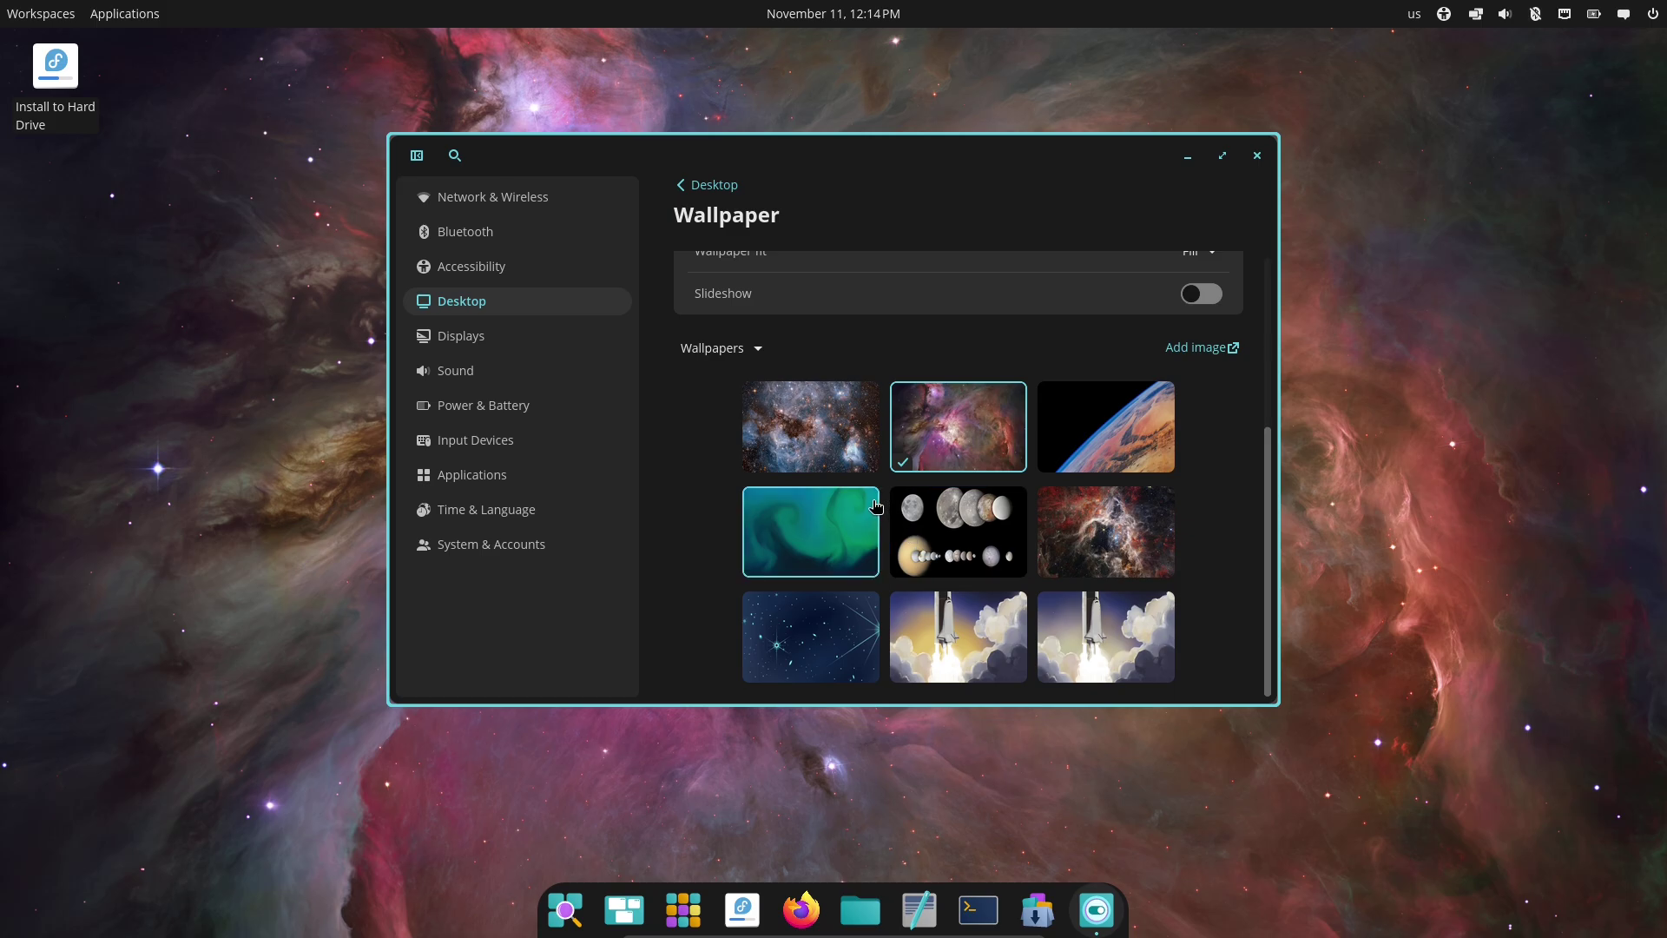
left_click(808, 521)
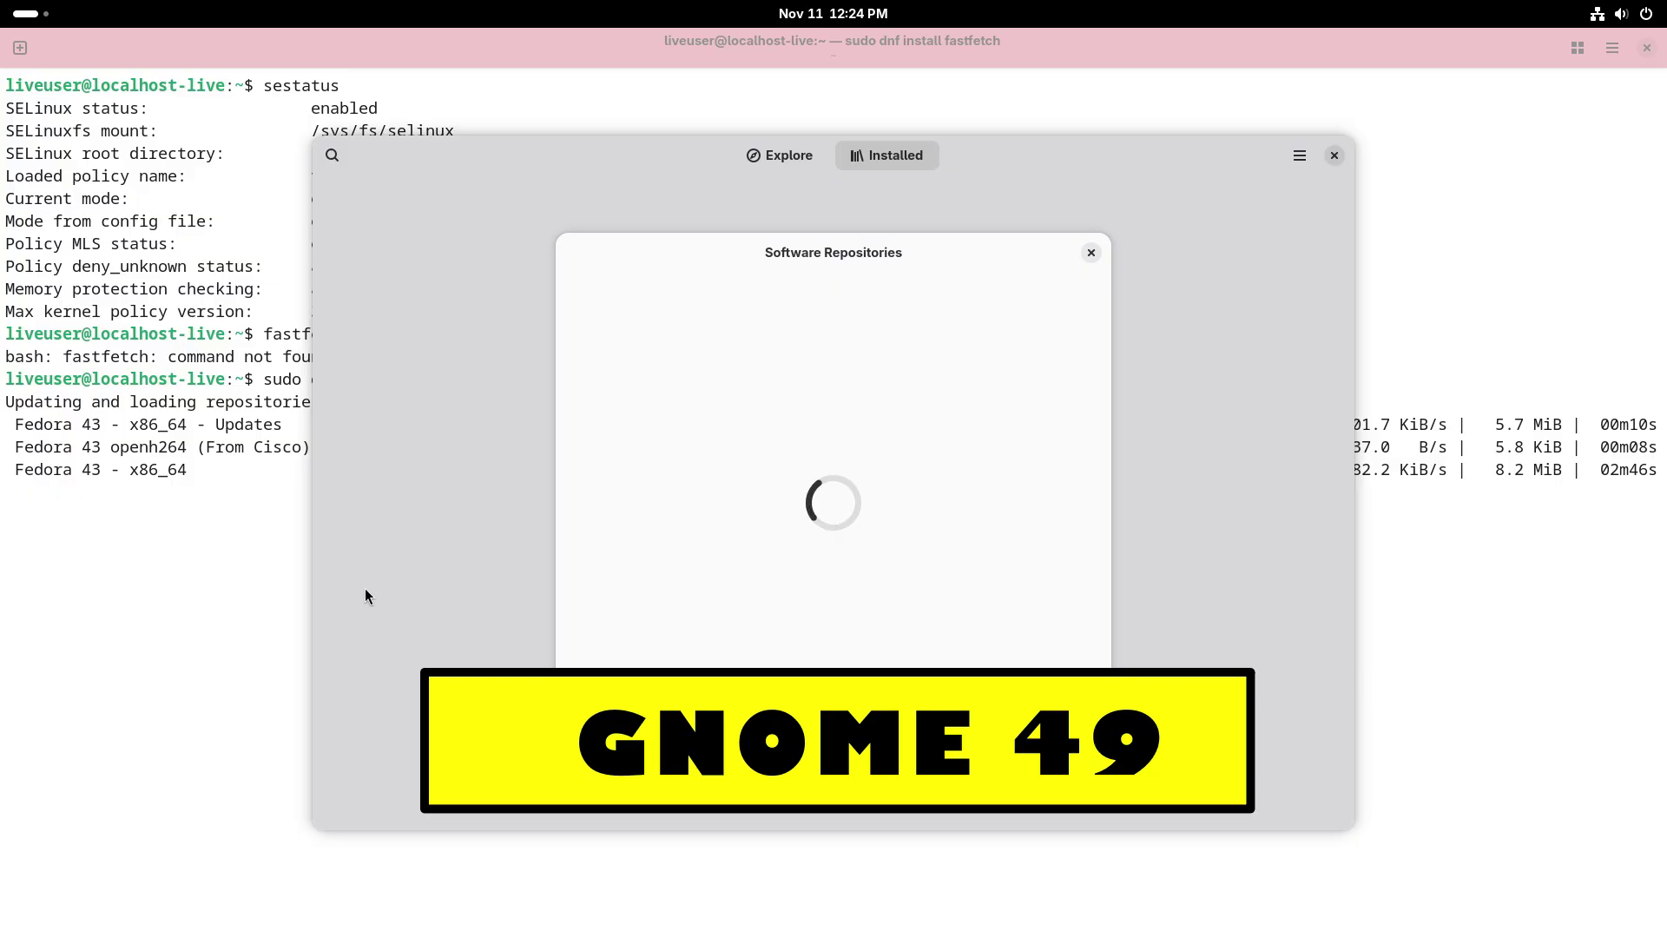
Switch to the terminal, raise Software again from Activities, then show the all-apps grid
left_click(248, 540)
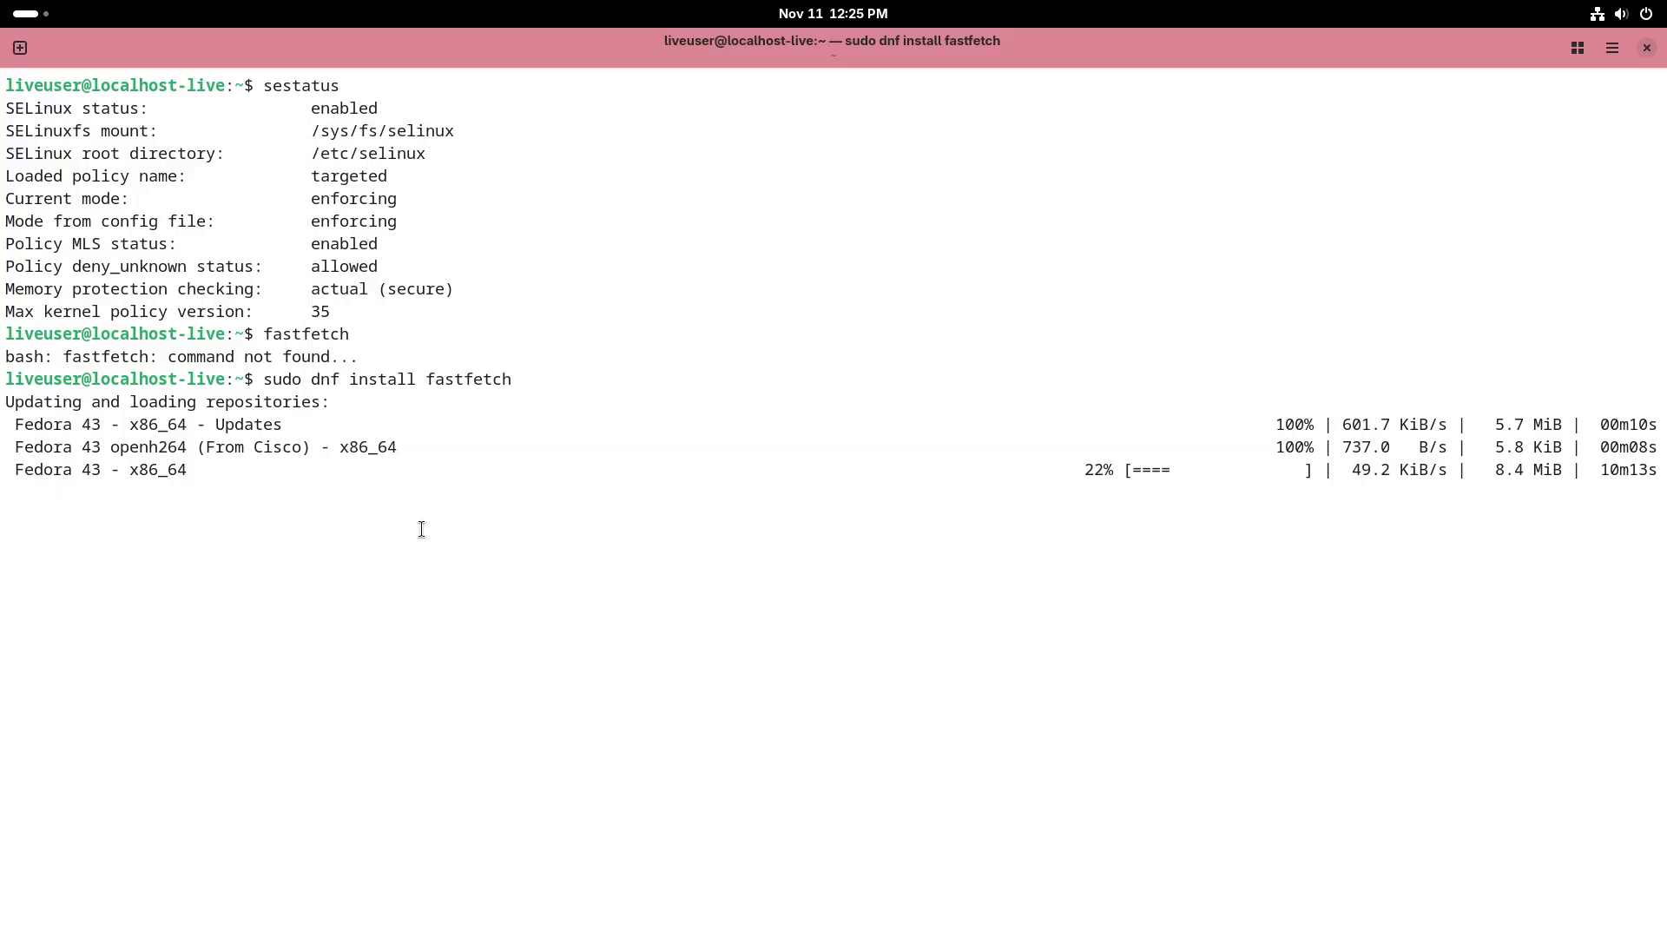
left_click(33, 19)
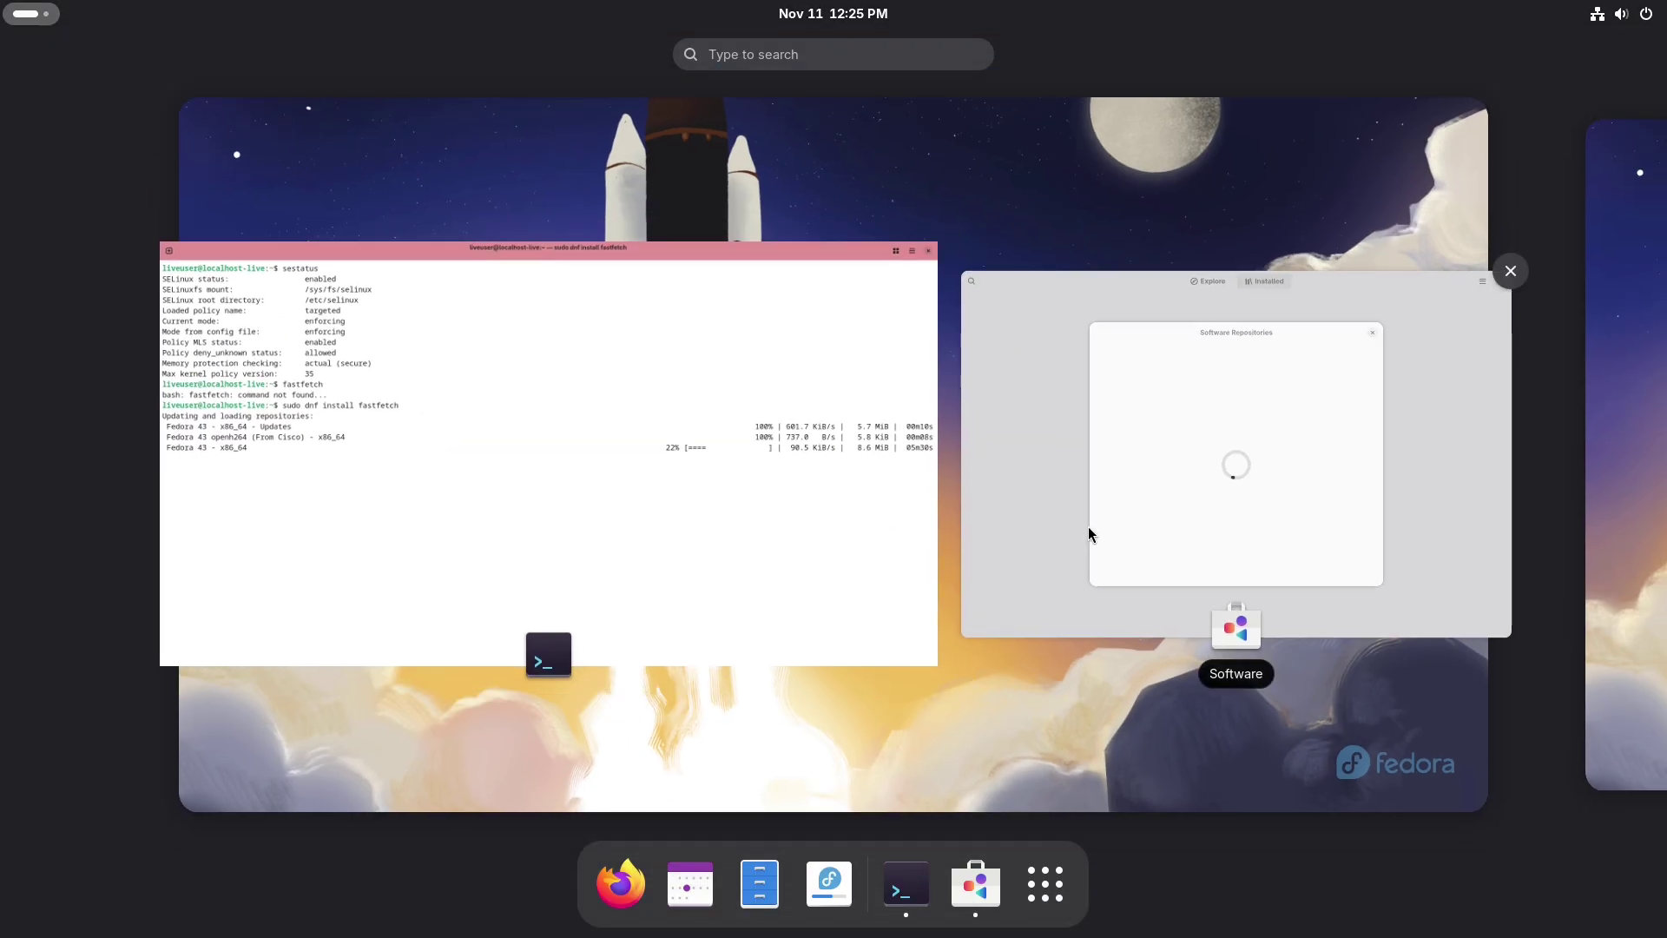
left_click(1087, 526)
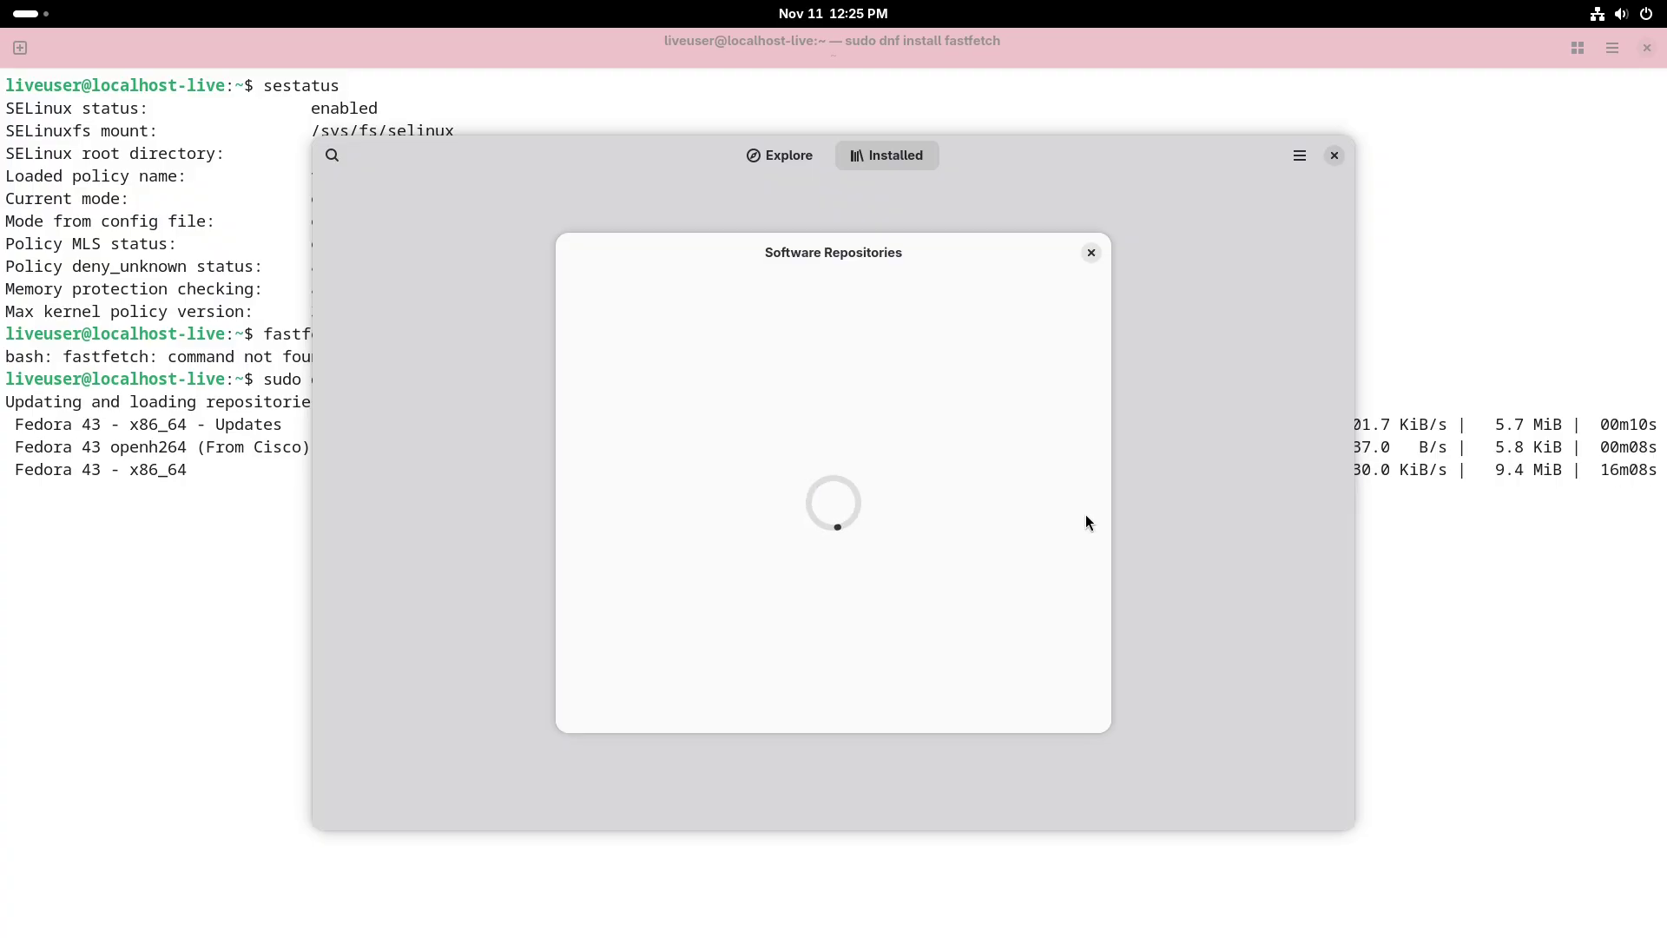
mouse_move(0, 0)
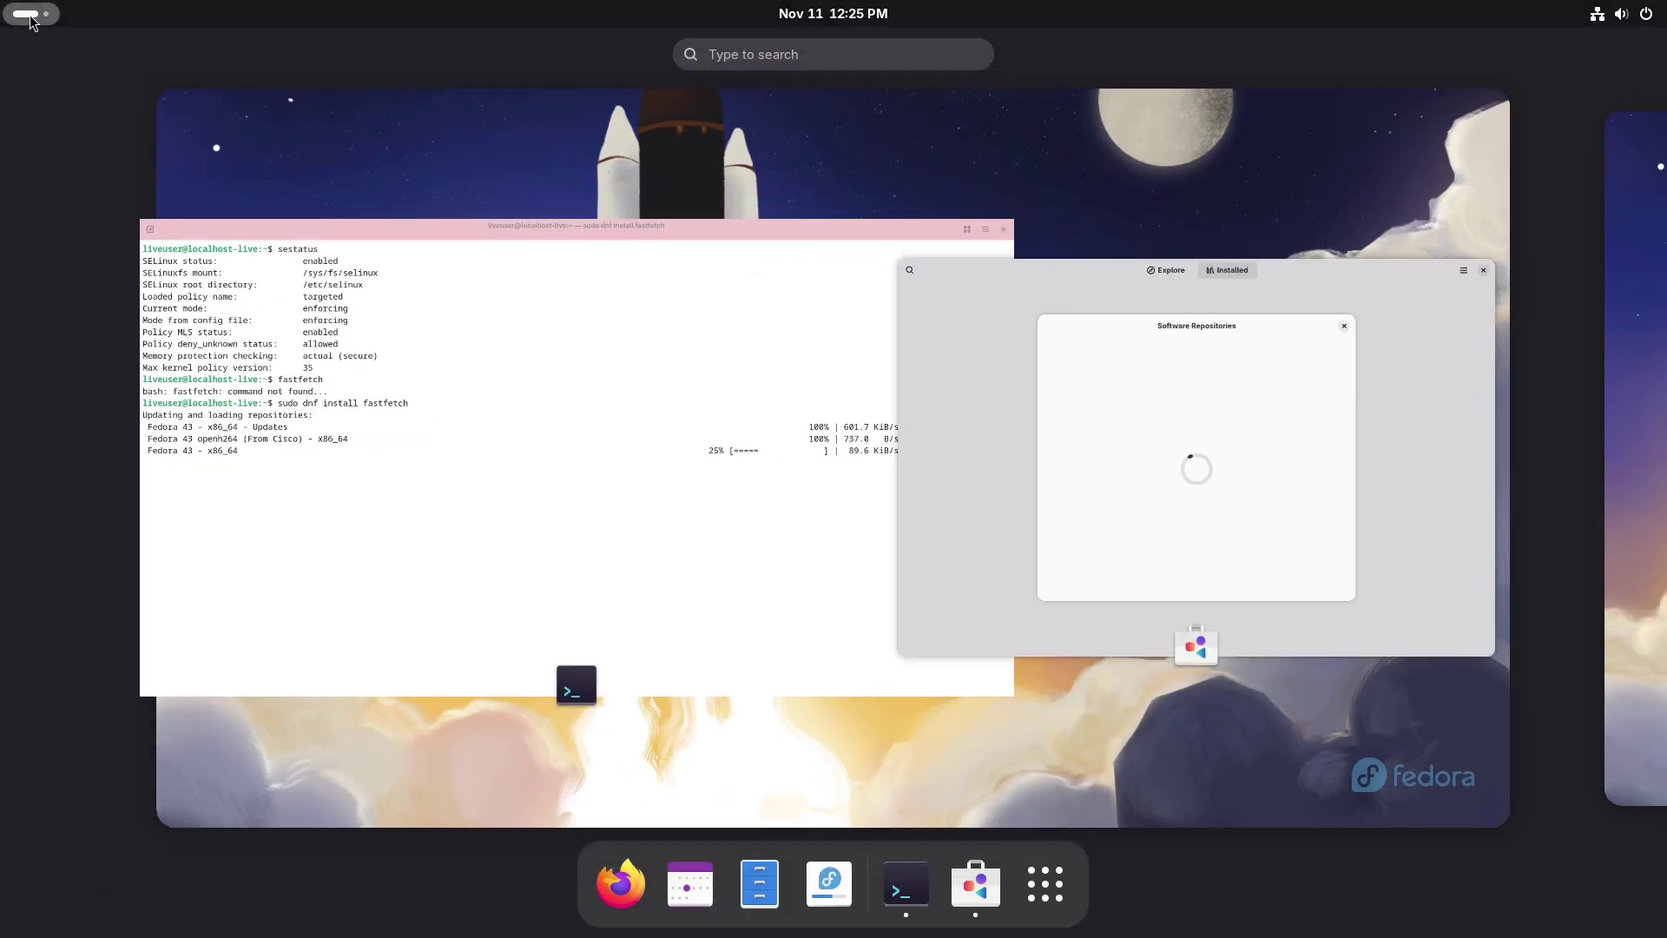
left_click(1053, 884)
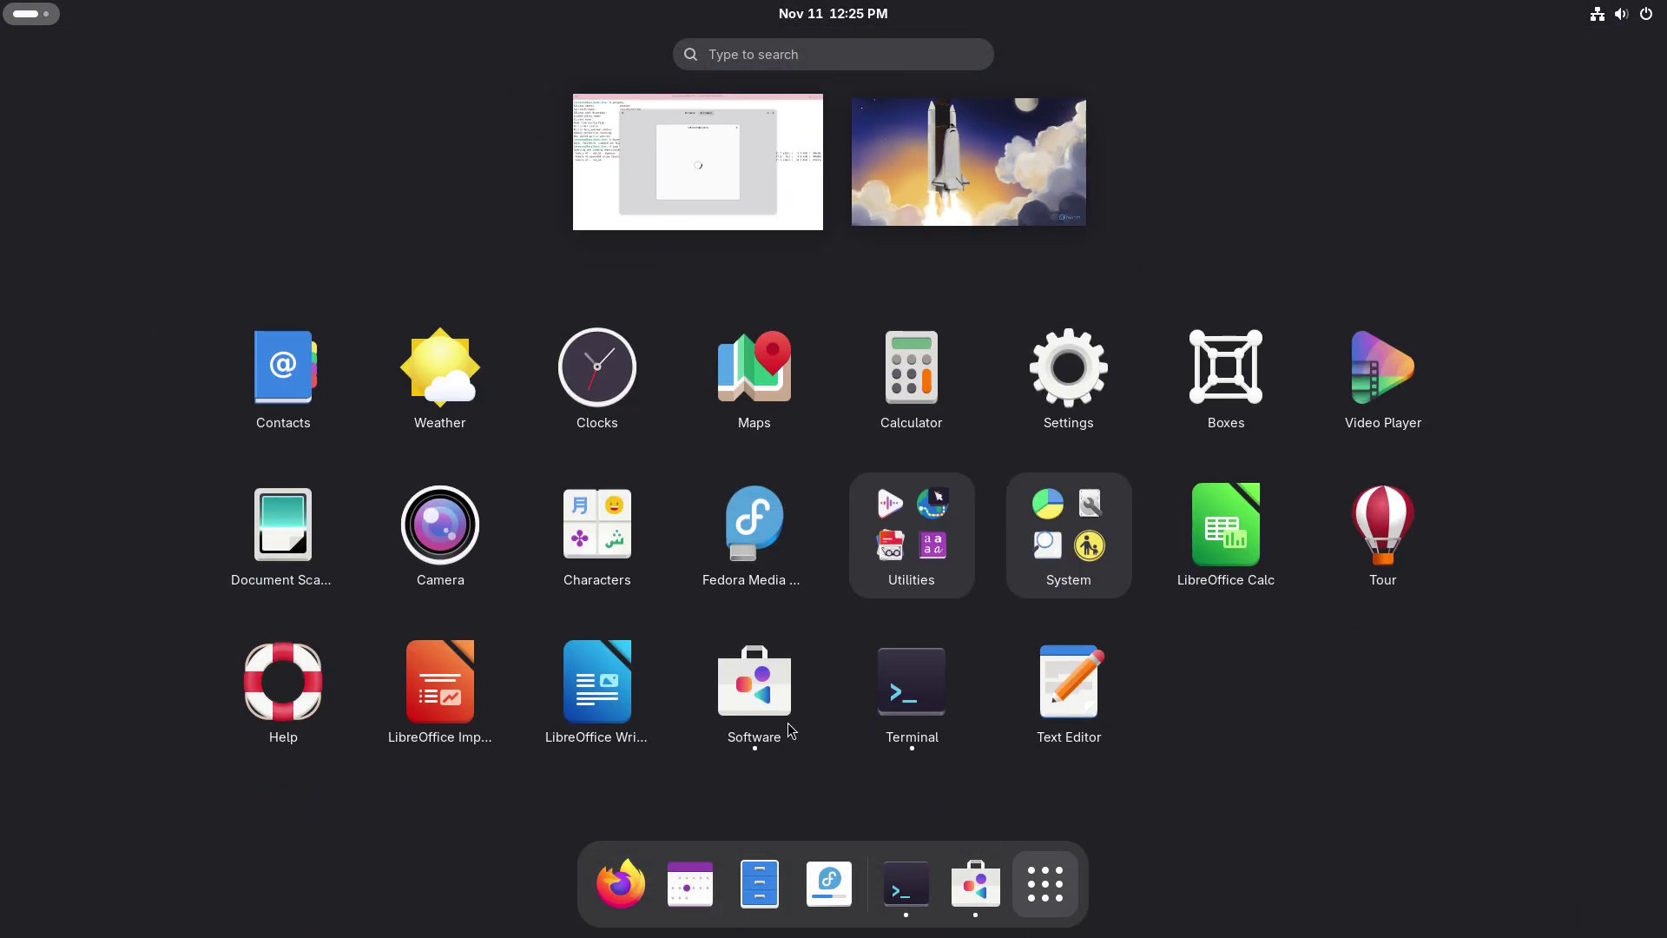
Launch Camera, deny camera access, check its About details (version 49.9), and close it
key("super")
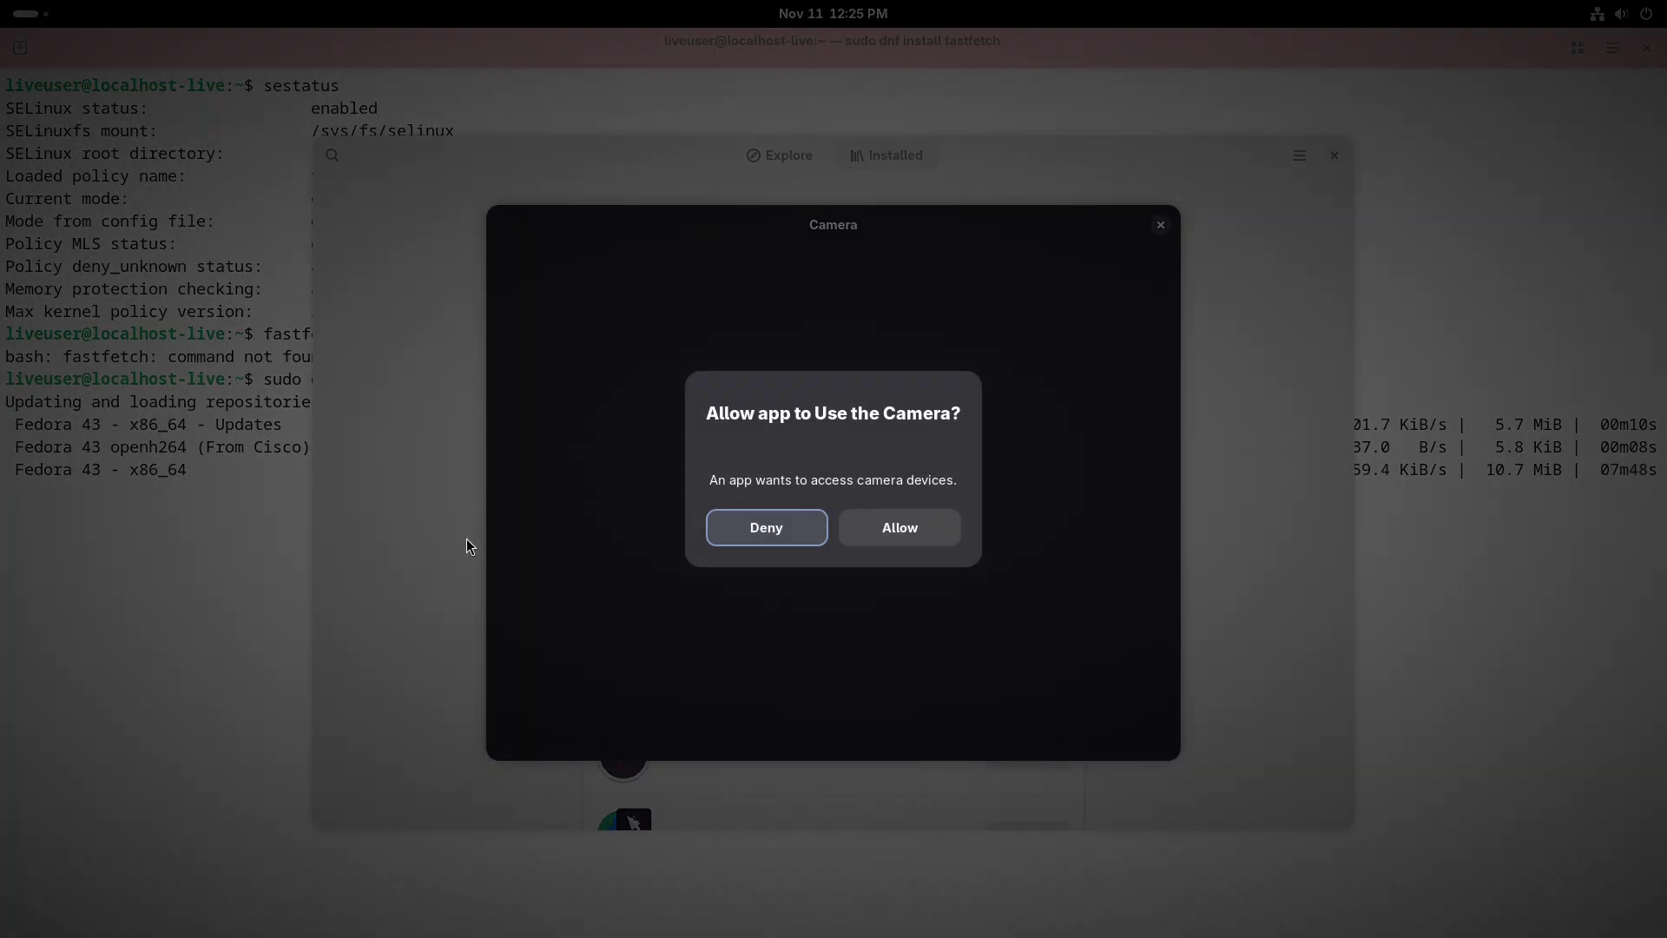
left_click(788, 528)
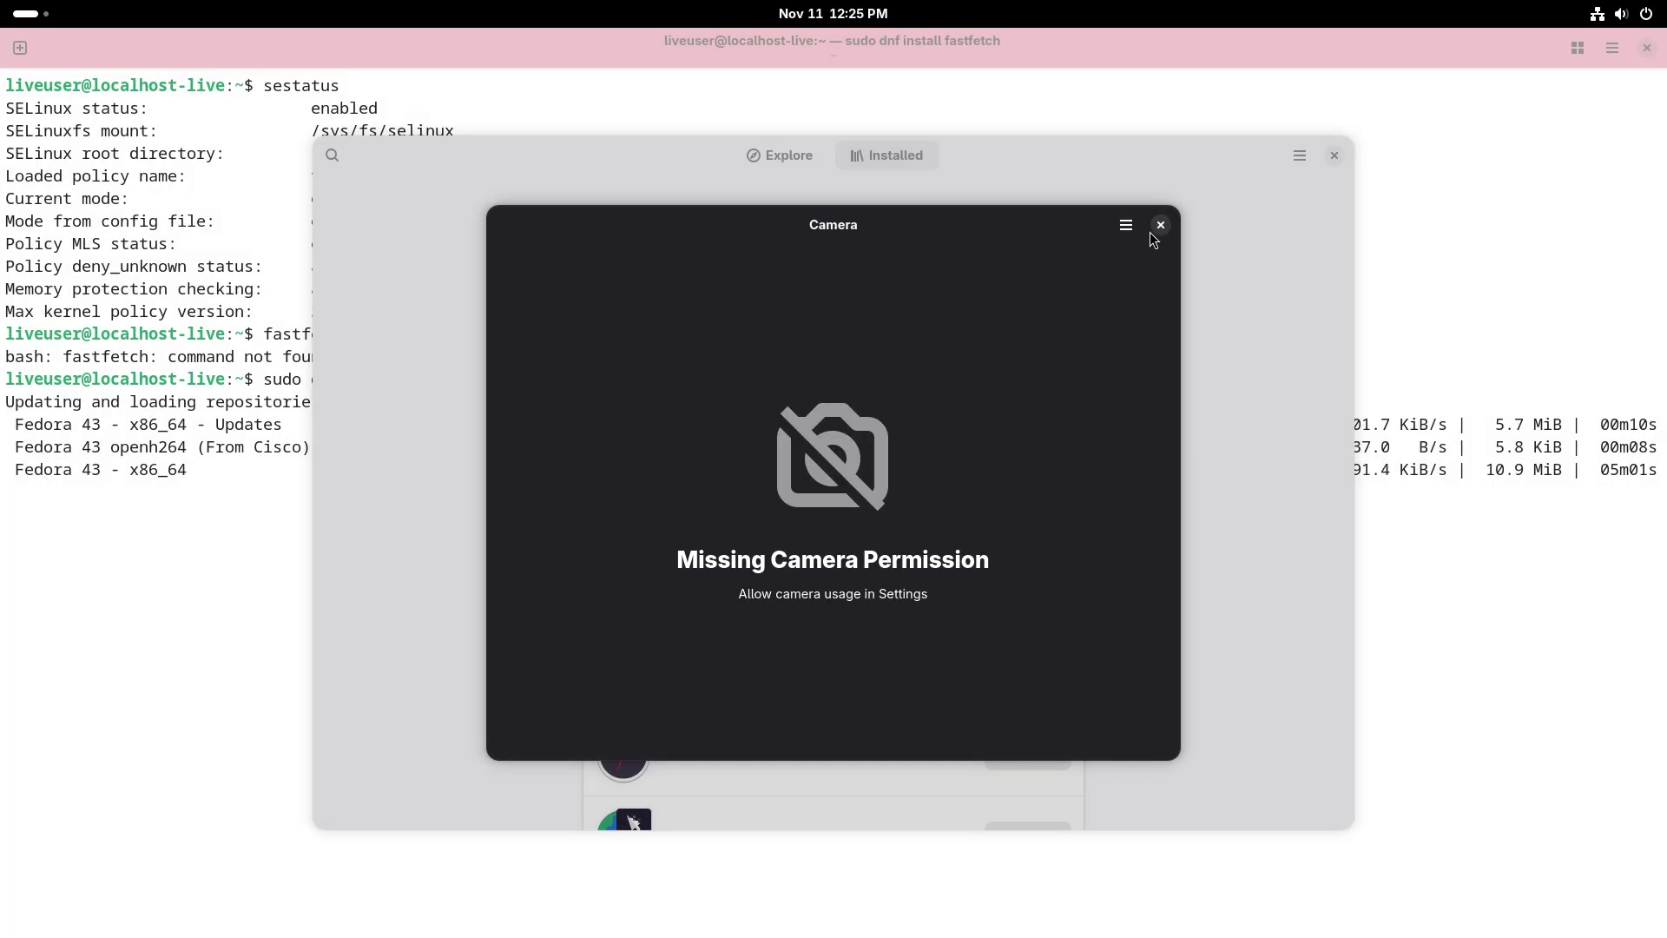
left_click(1131, 230)
left_click(1115, 336)
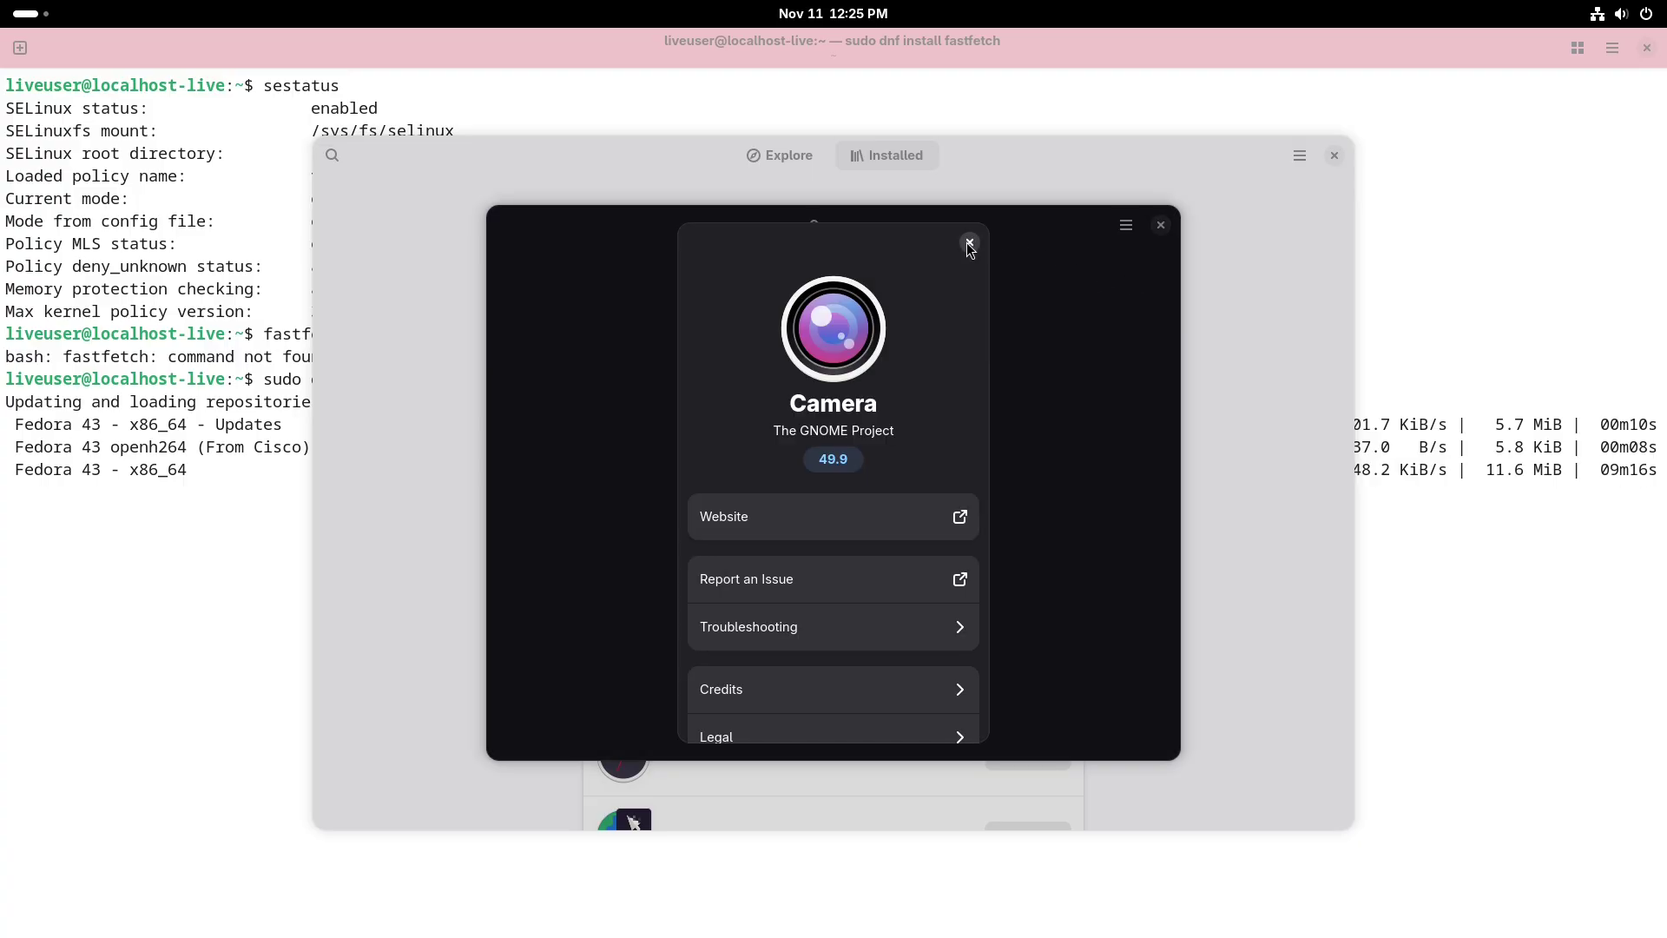
left_click(969, 245)
left_click(1160, 225)
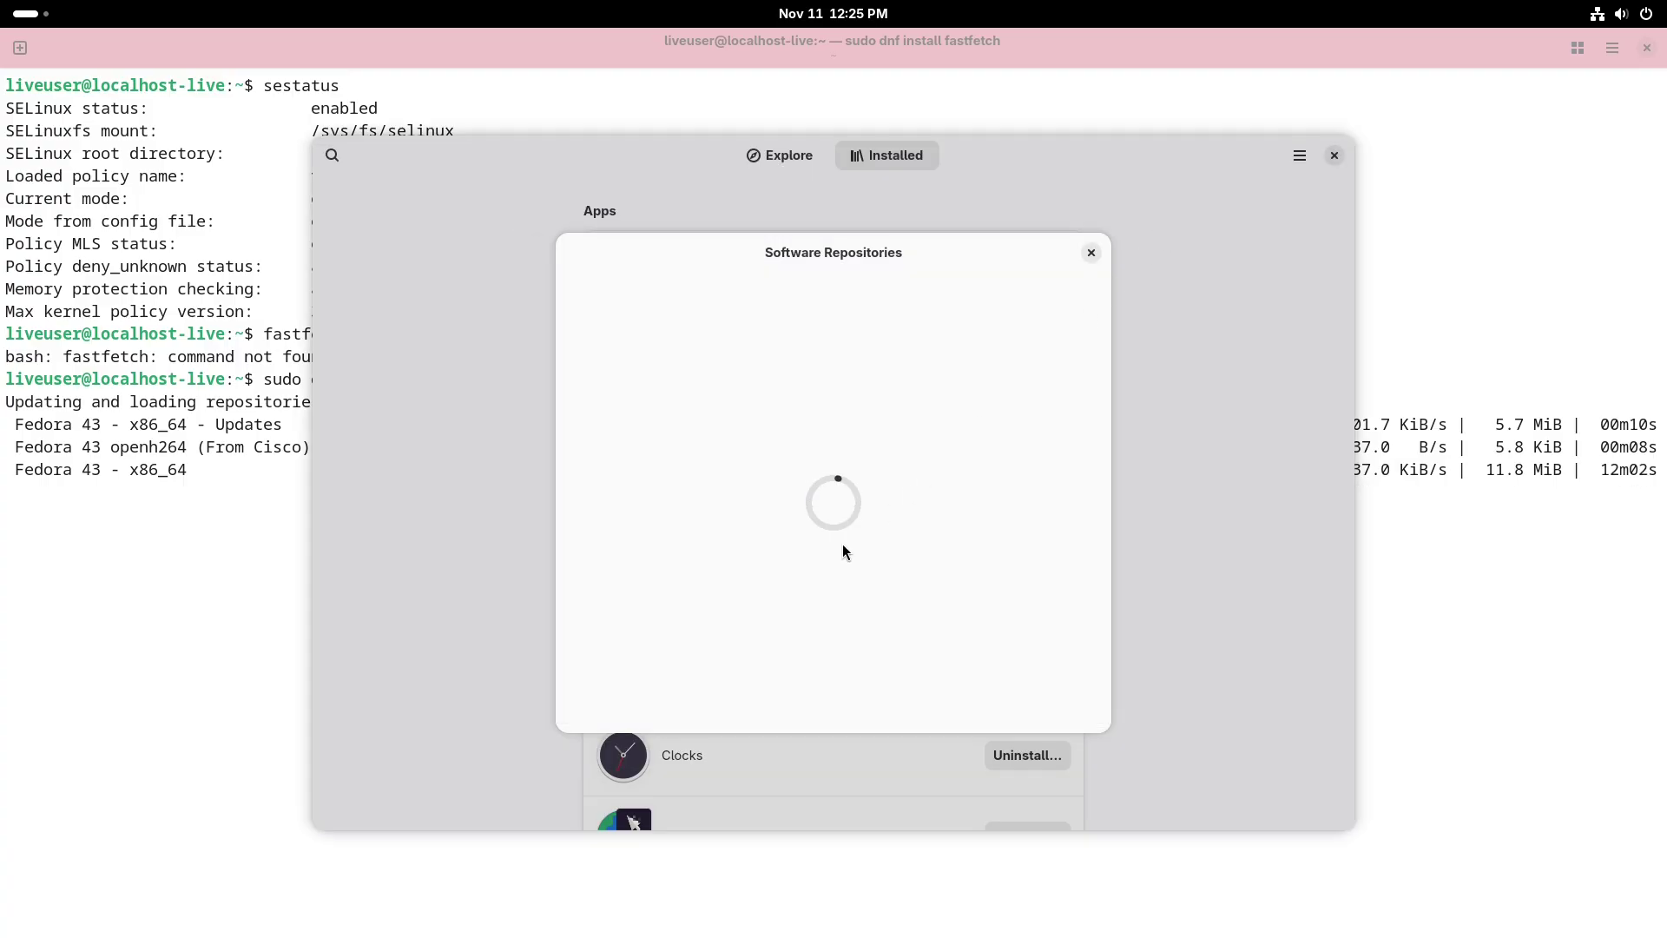
Scroll the Software Repositories list, close it, and switch to Explore
left_click_drag(1107, 422, 1138, 324)
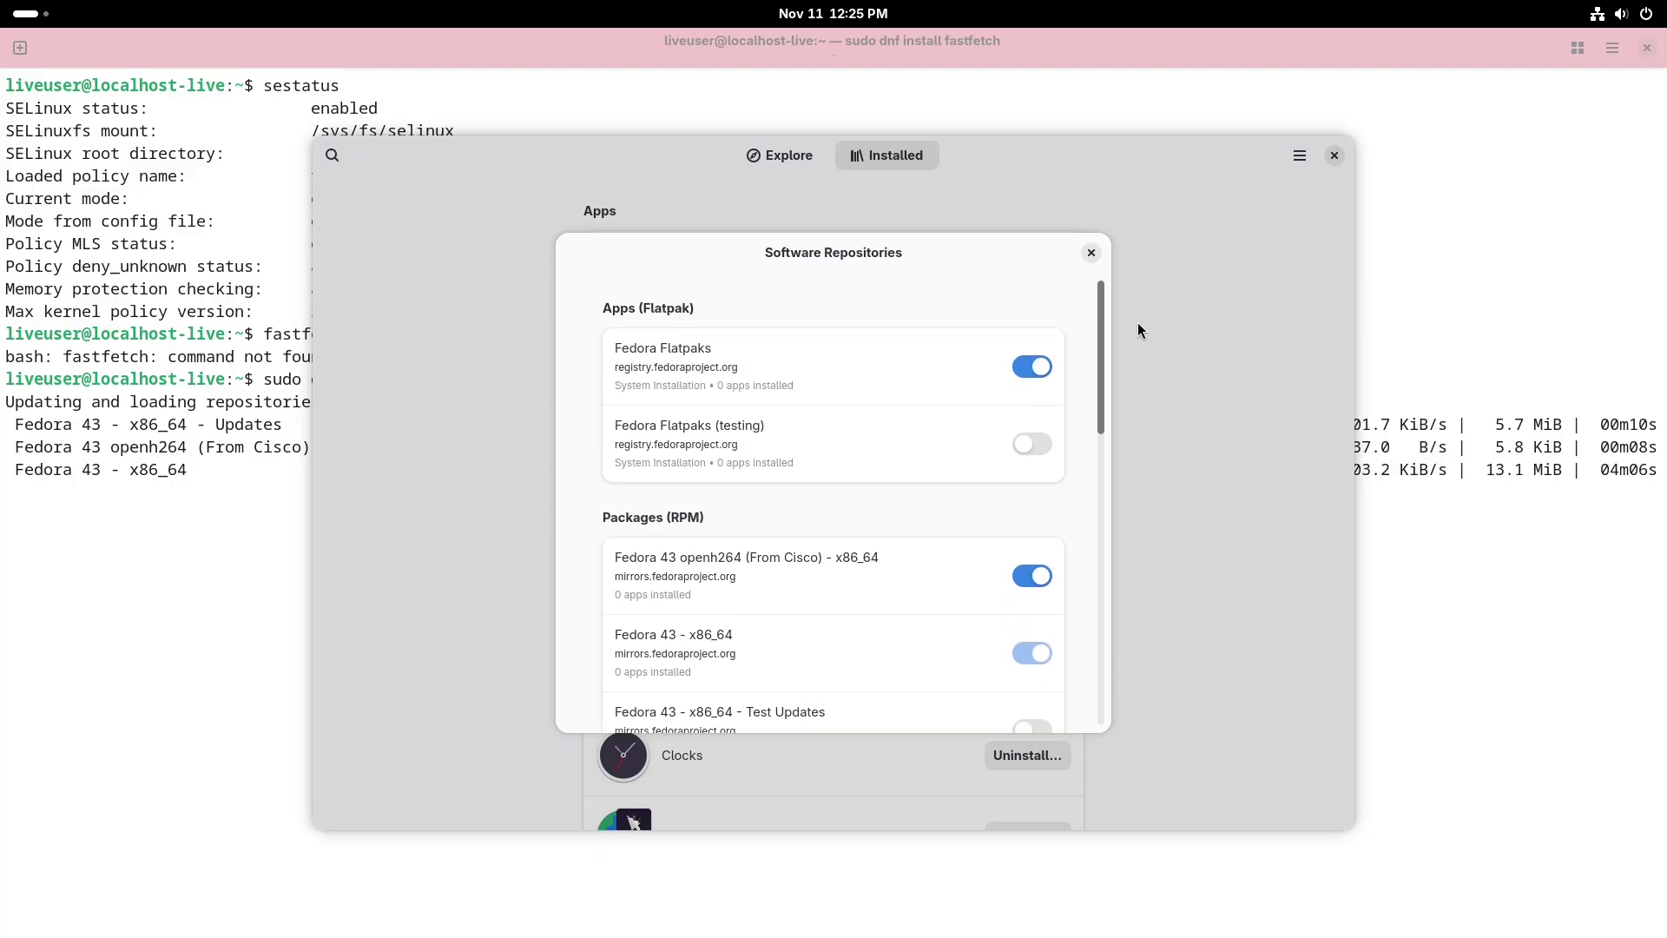
left_click(1091, 250)
left_click(776, 174)
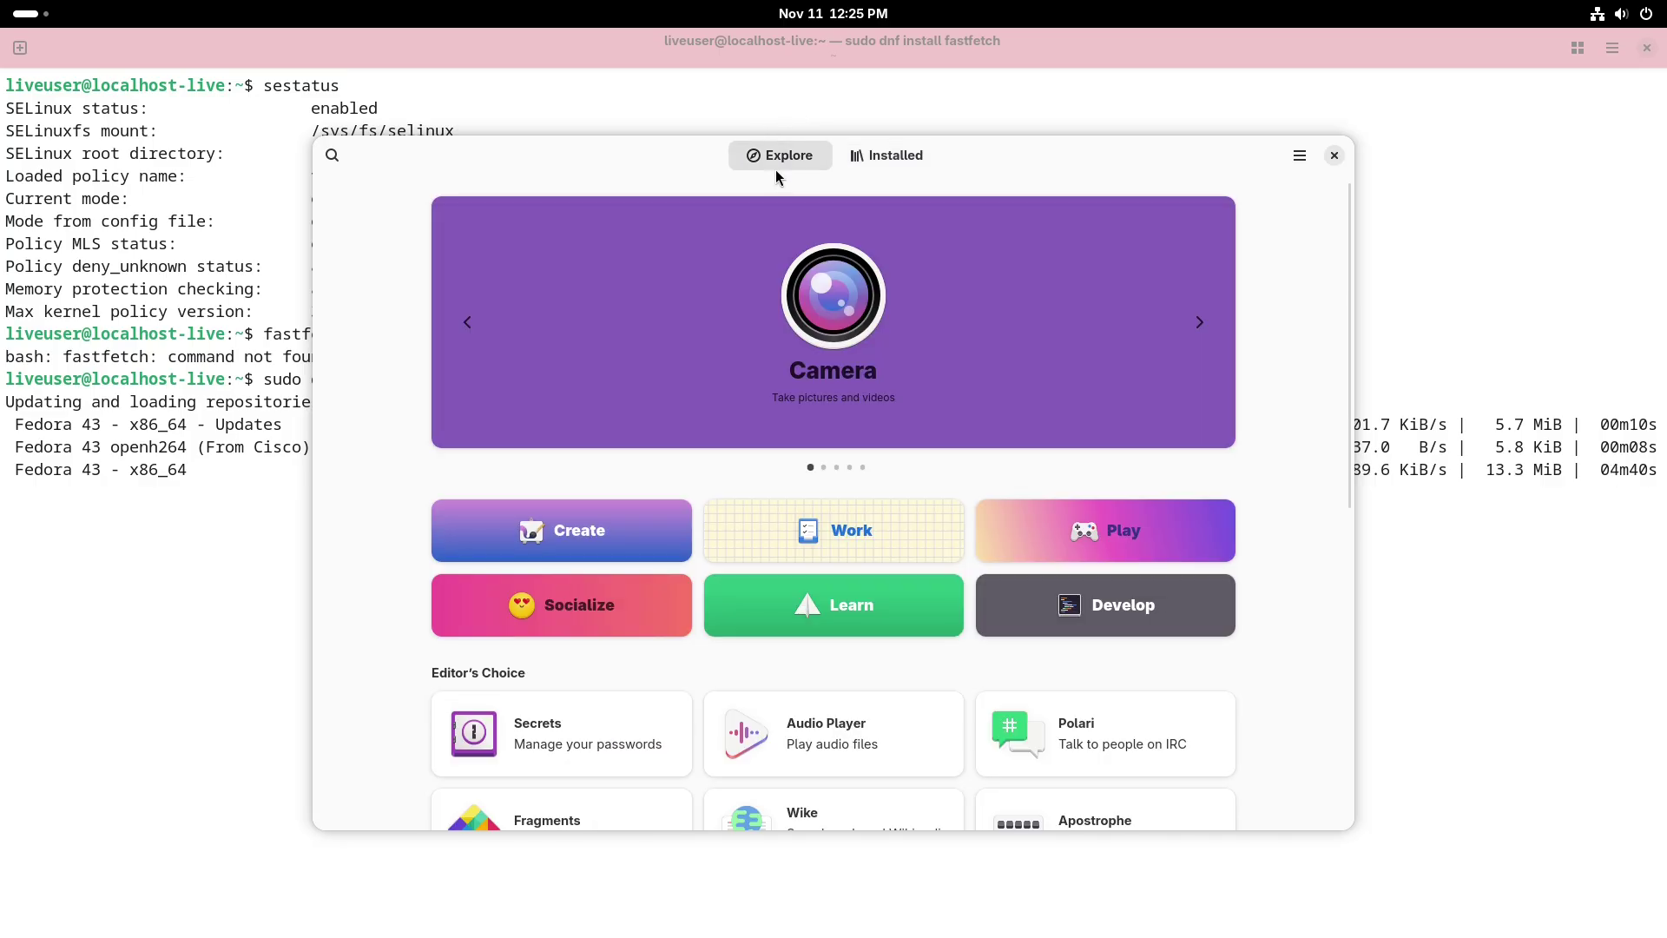
Check OBS Studio's install sources (Fedora Flatpak, RPM, Flathub), then close Software
left_click_drag(1343, 375, 1332, 529)
left_click(839, 640)
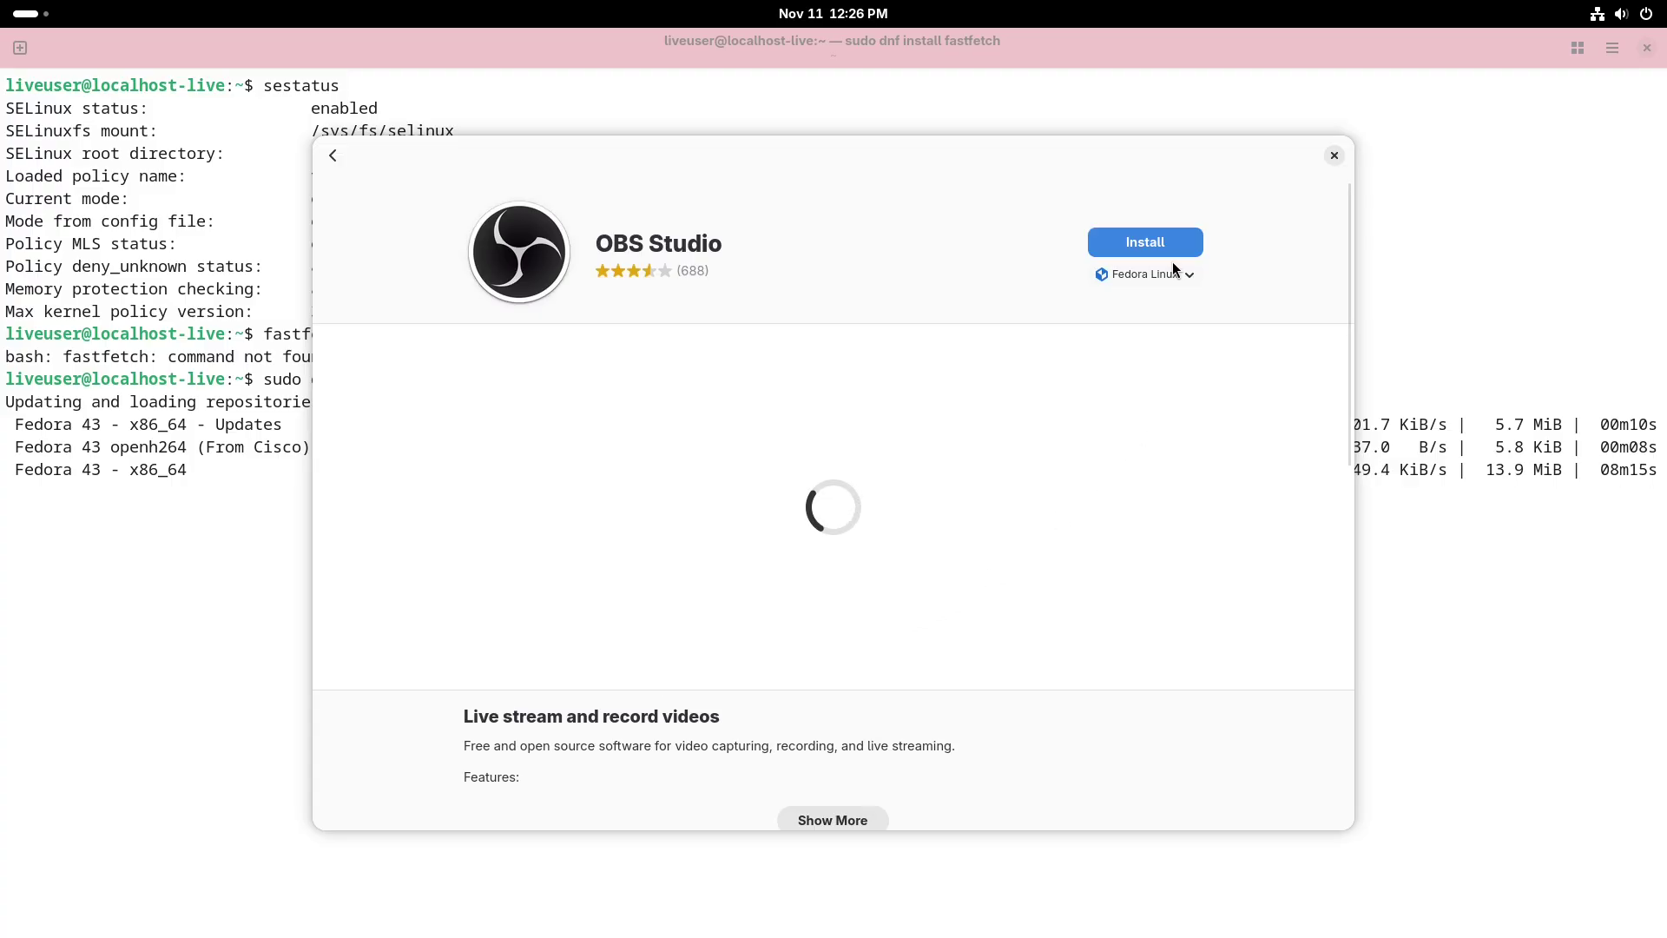
left_click(1167, 275)
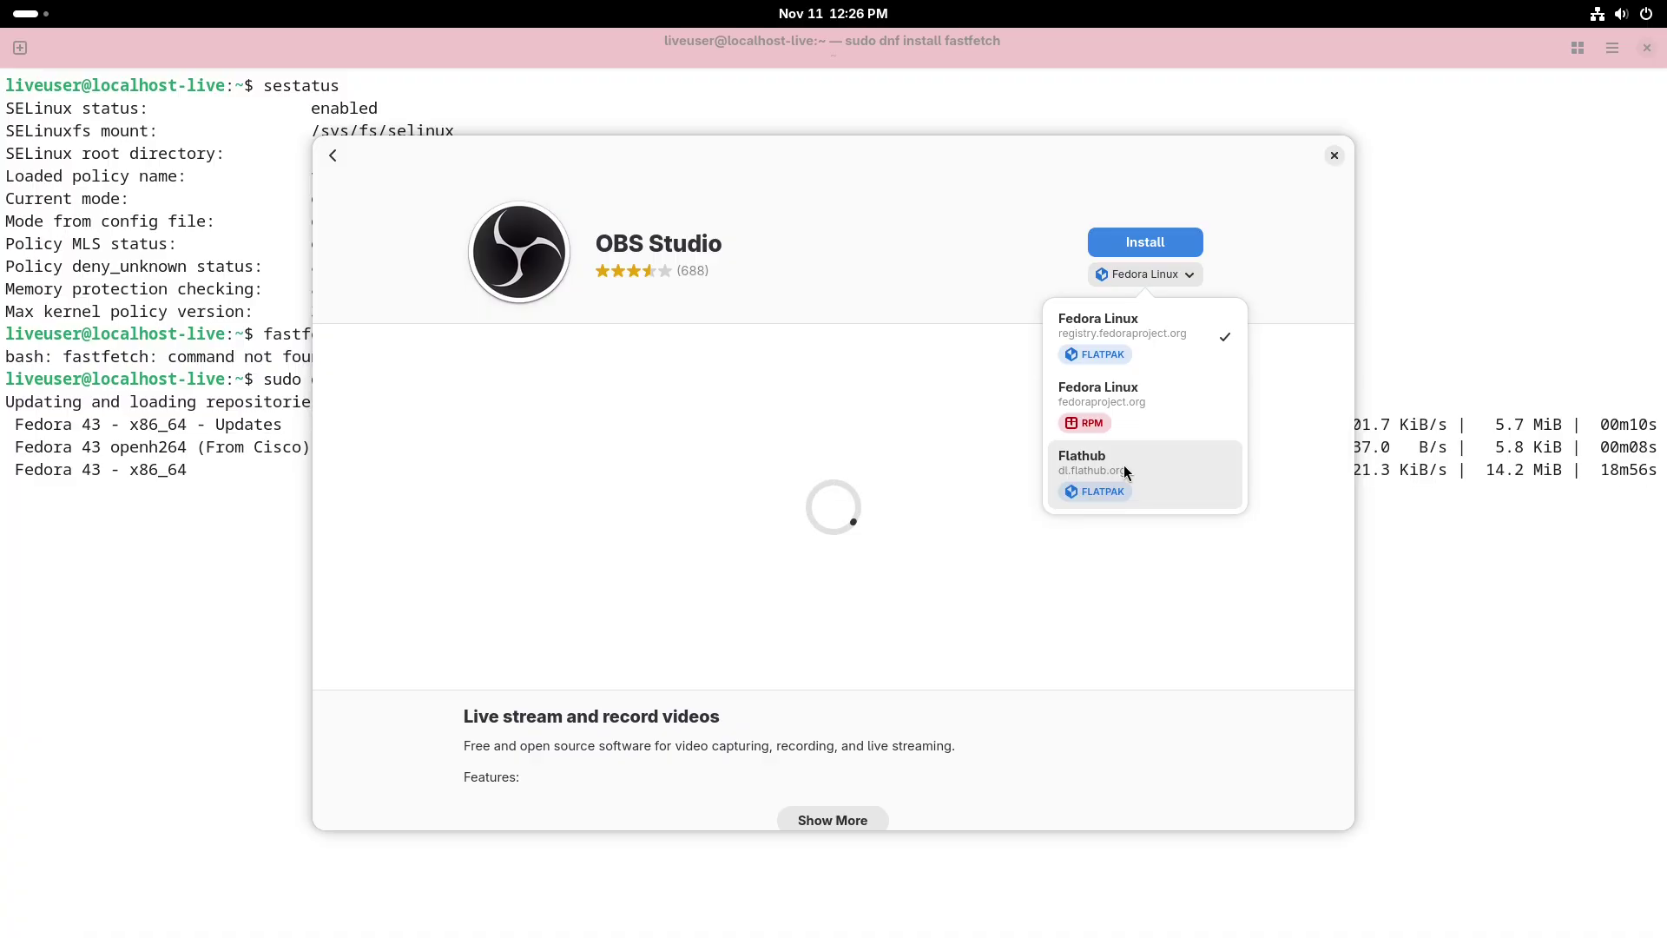
left_click(1332, 158)
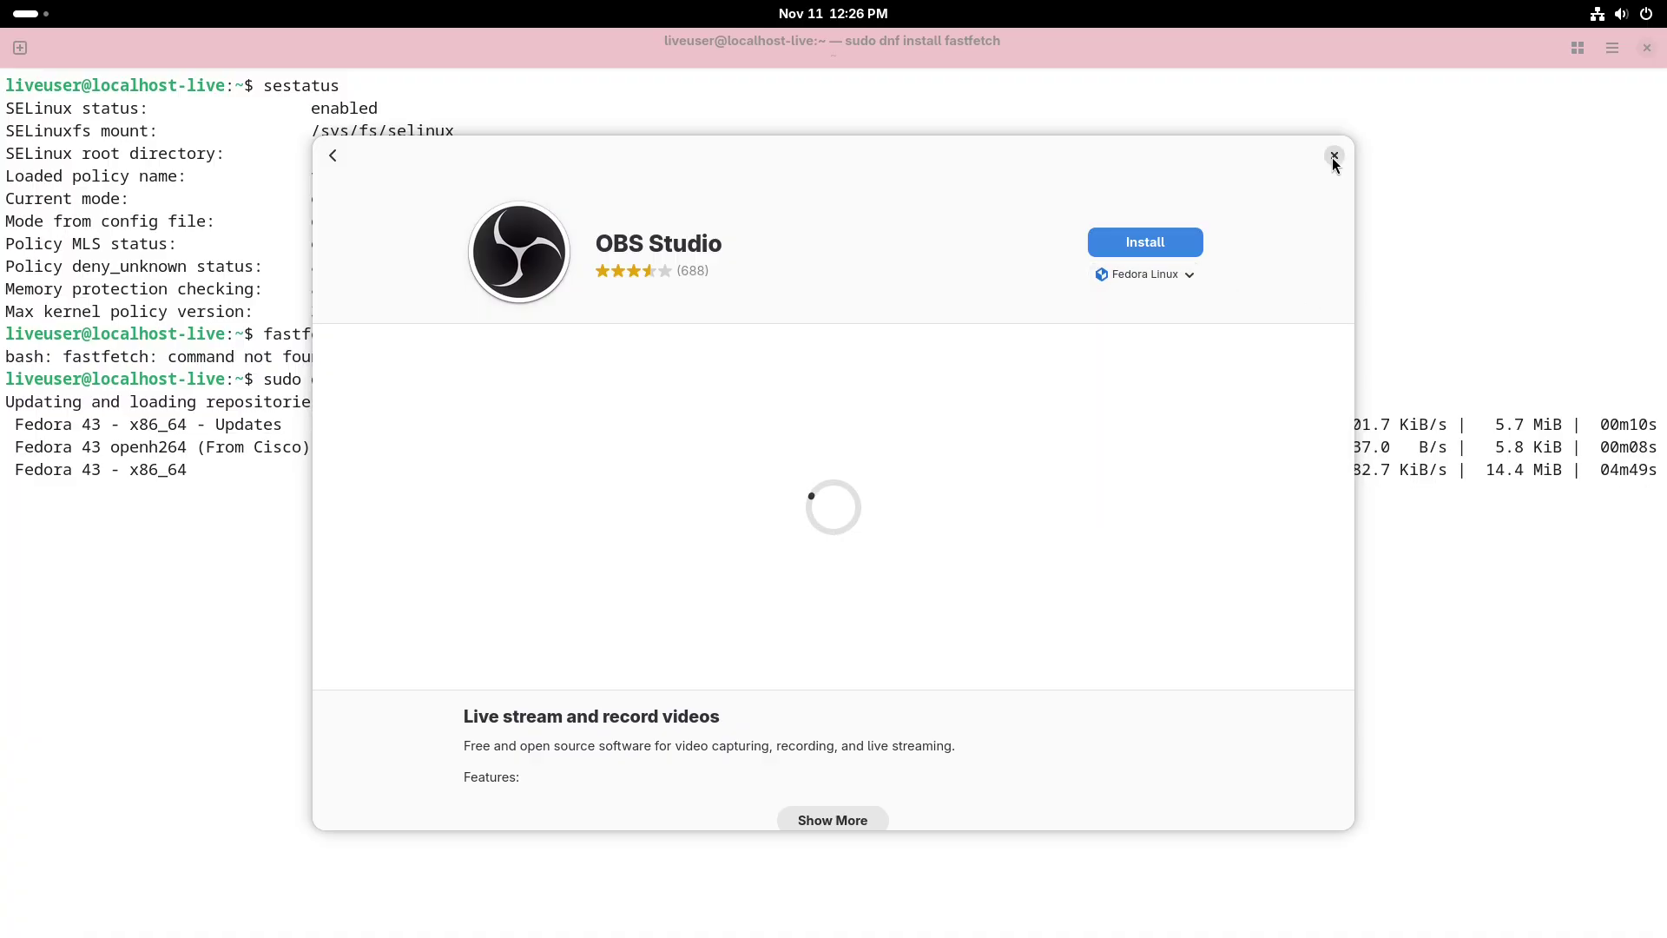
left_click(1334, 156)
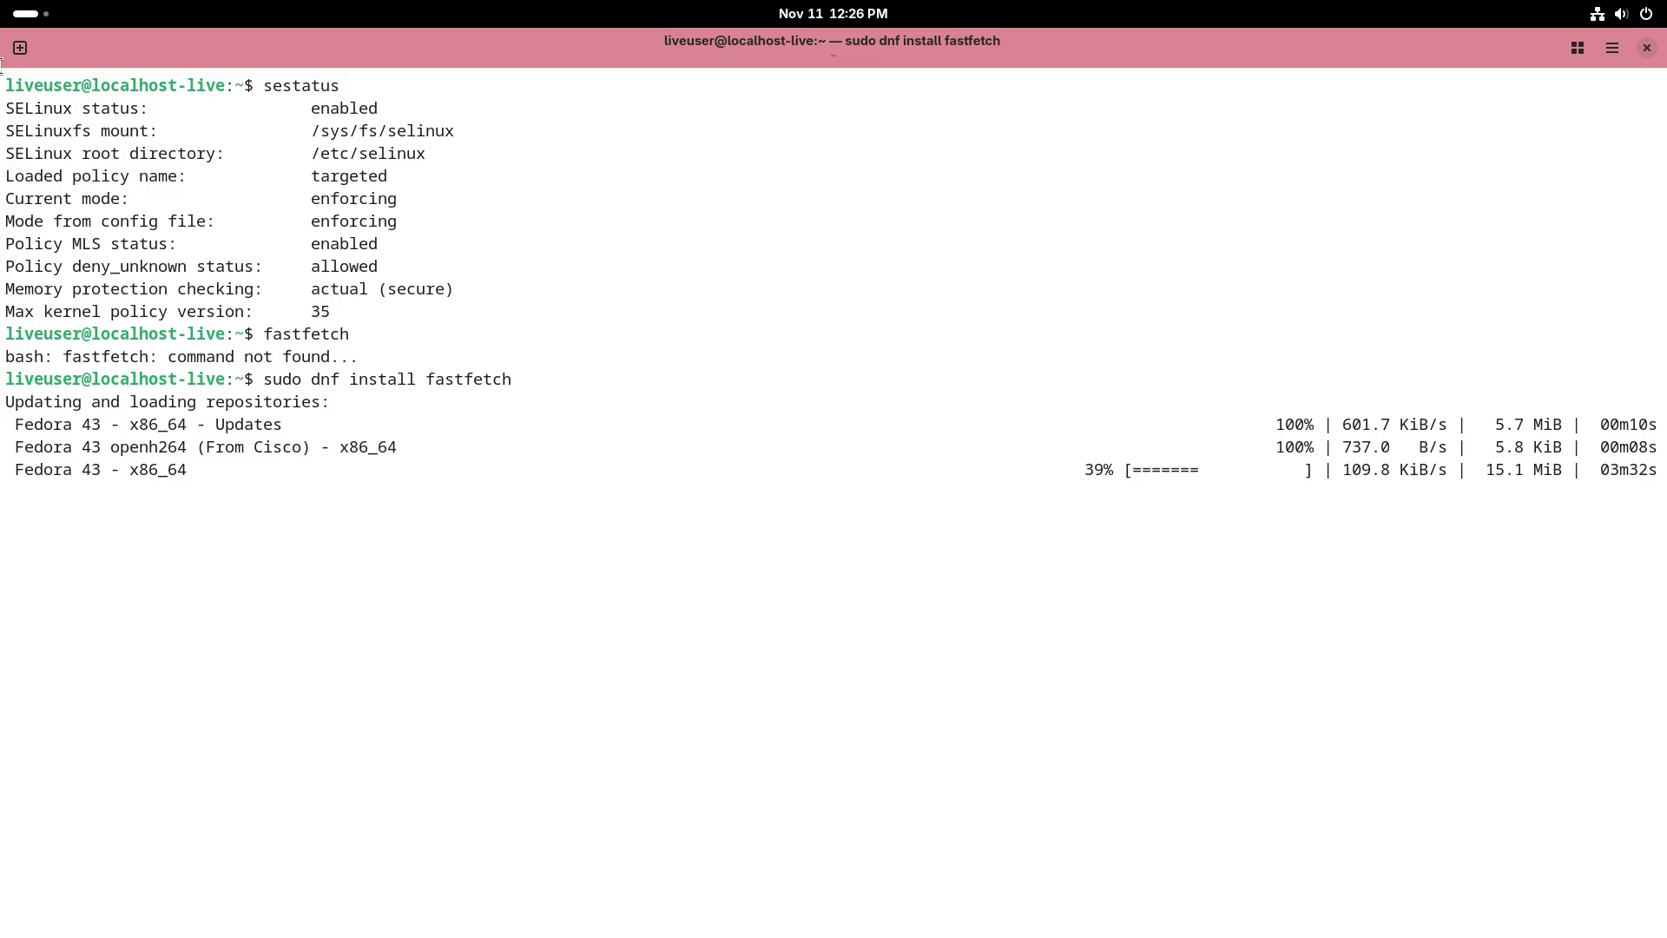
Peek at the app grid, then restore the maximized GNOME Terminal to a 65×18 window
left_click(29, 14)
left_click(1016, 876)
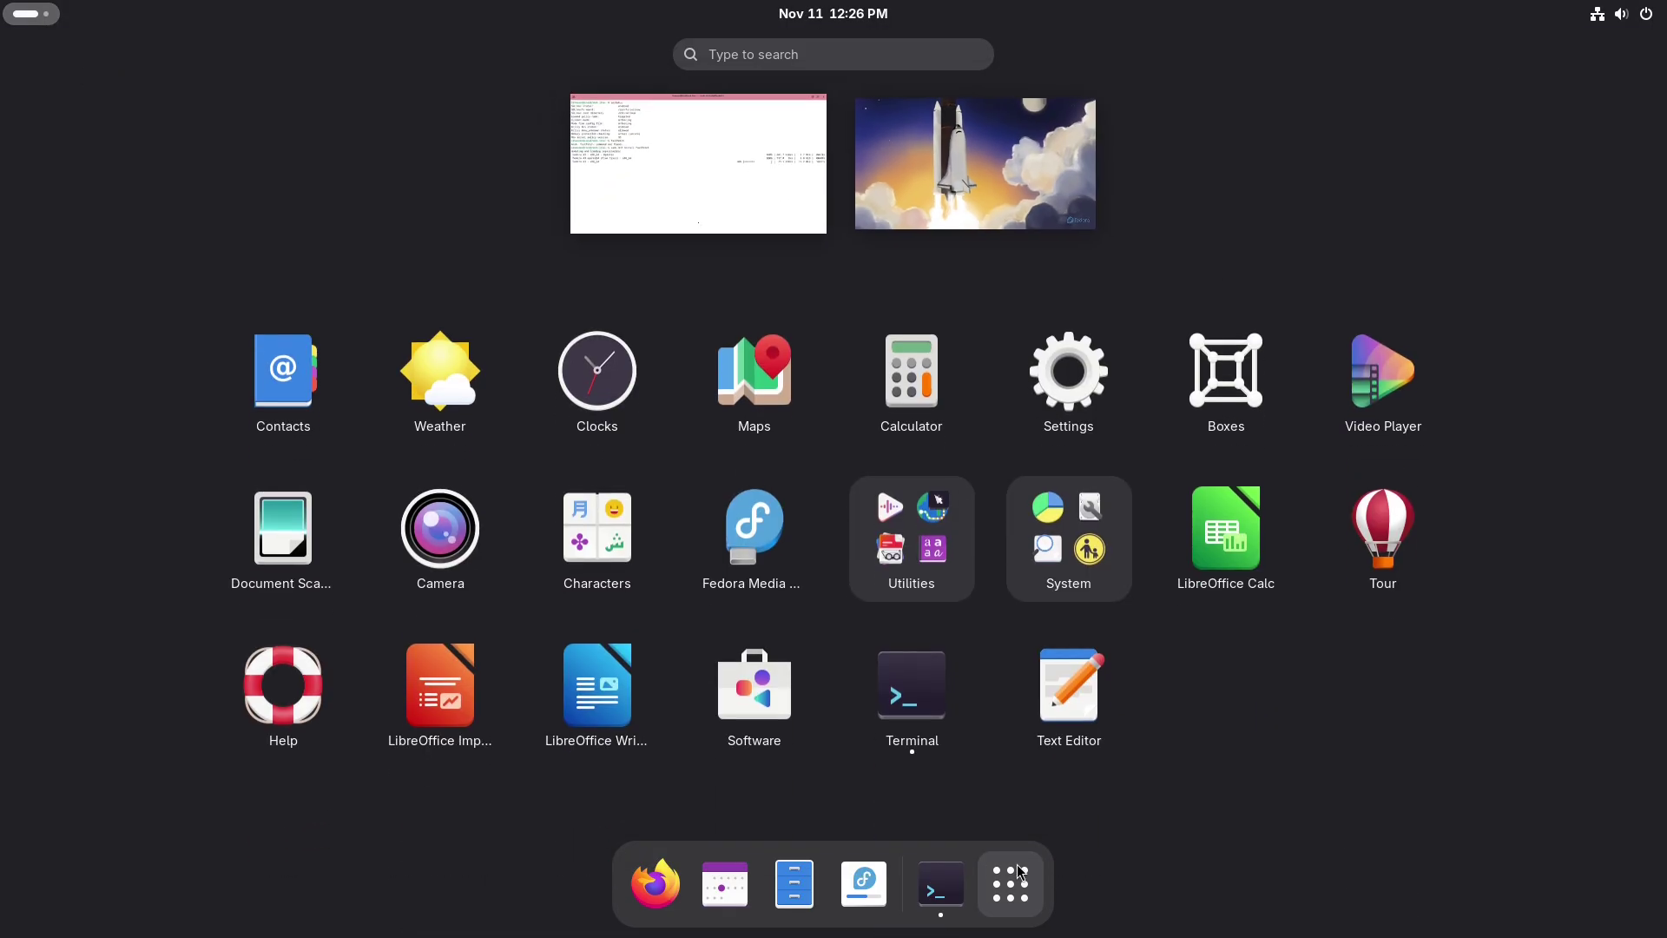
left_click(863, 879)
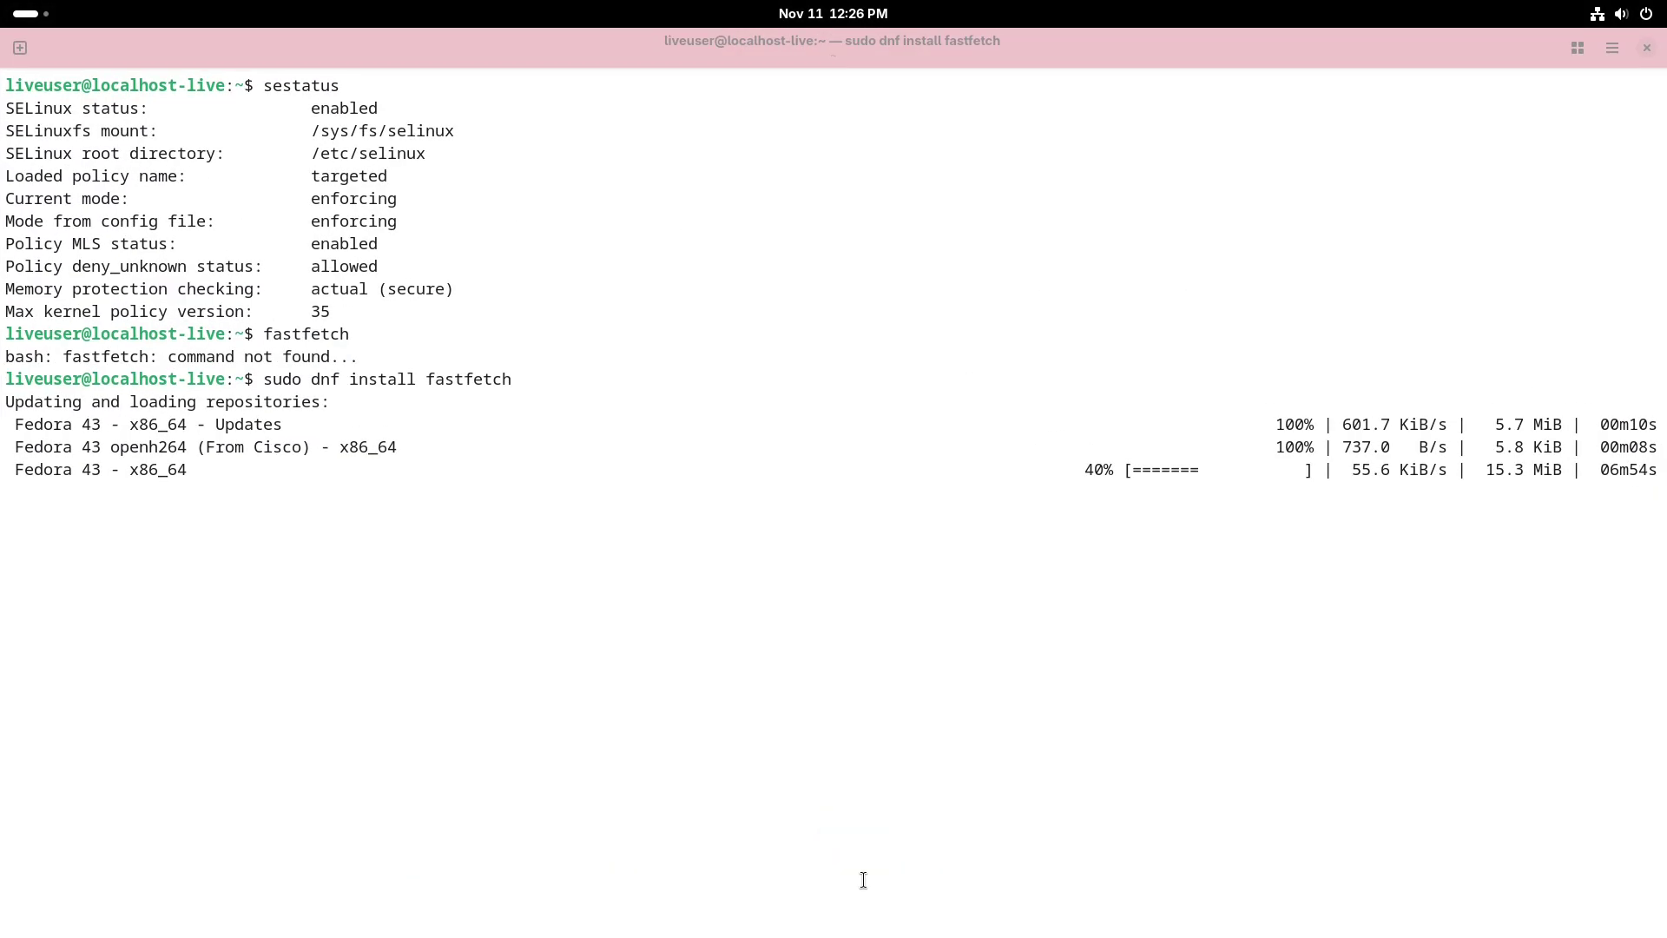
left_click(1221, 45)
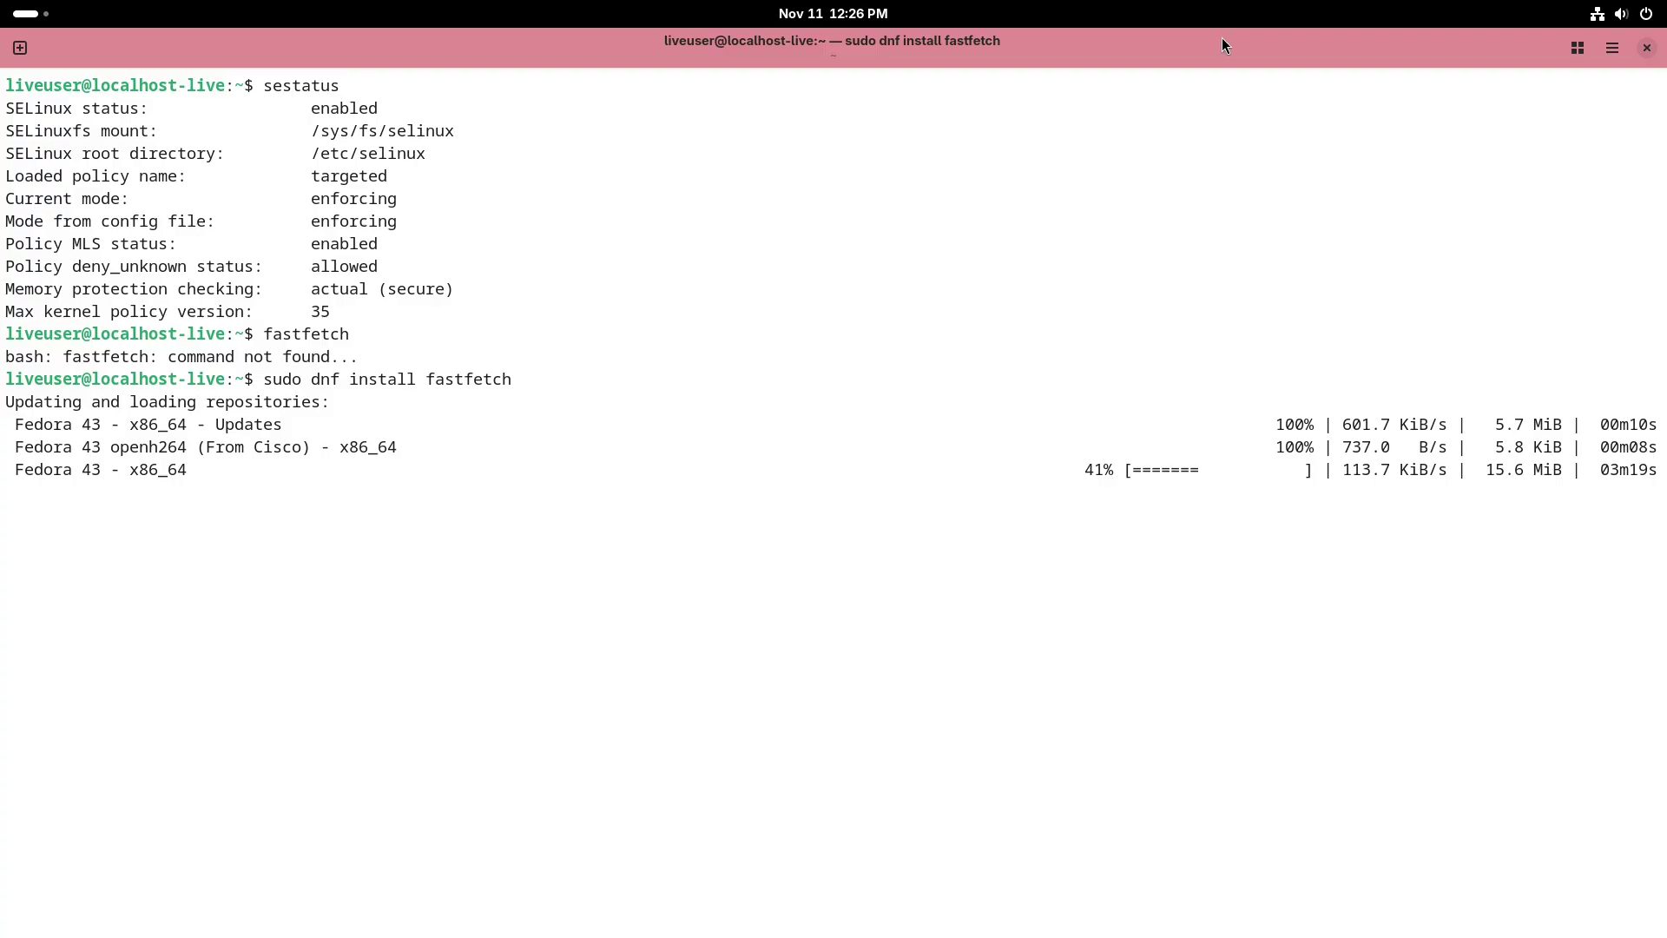
double_click(1222, 40)
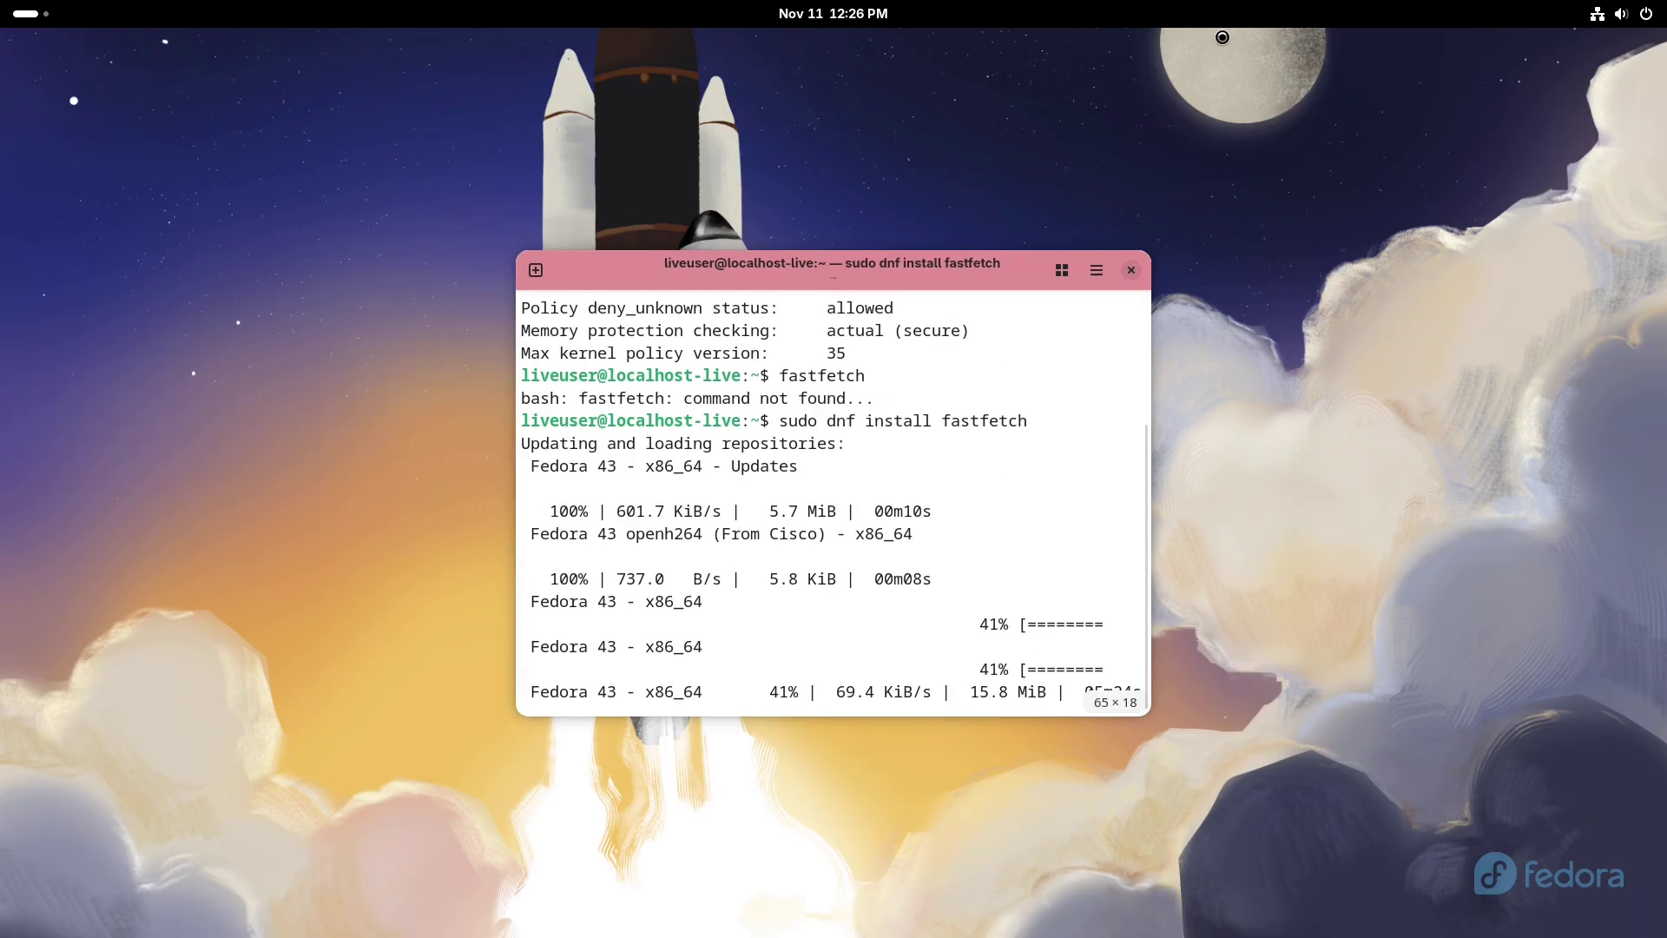